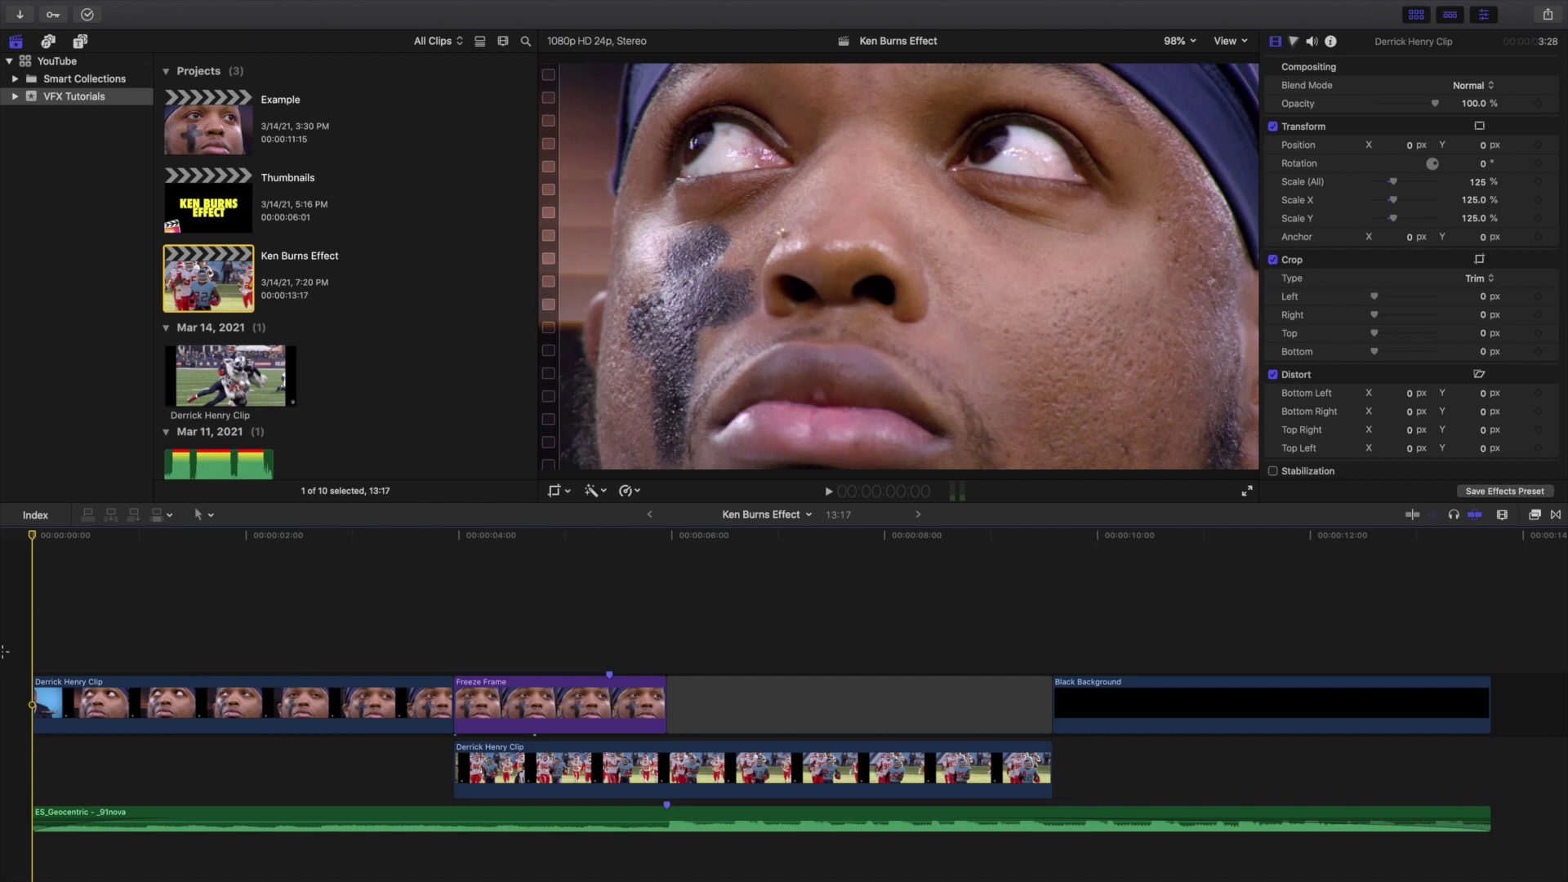
Step: Preview the finished Ken Burns effect, then rewind to the start
{"action": "key", "text": "space"}
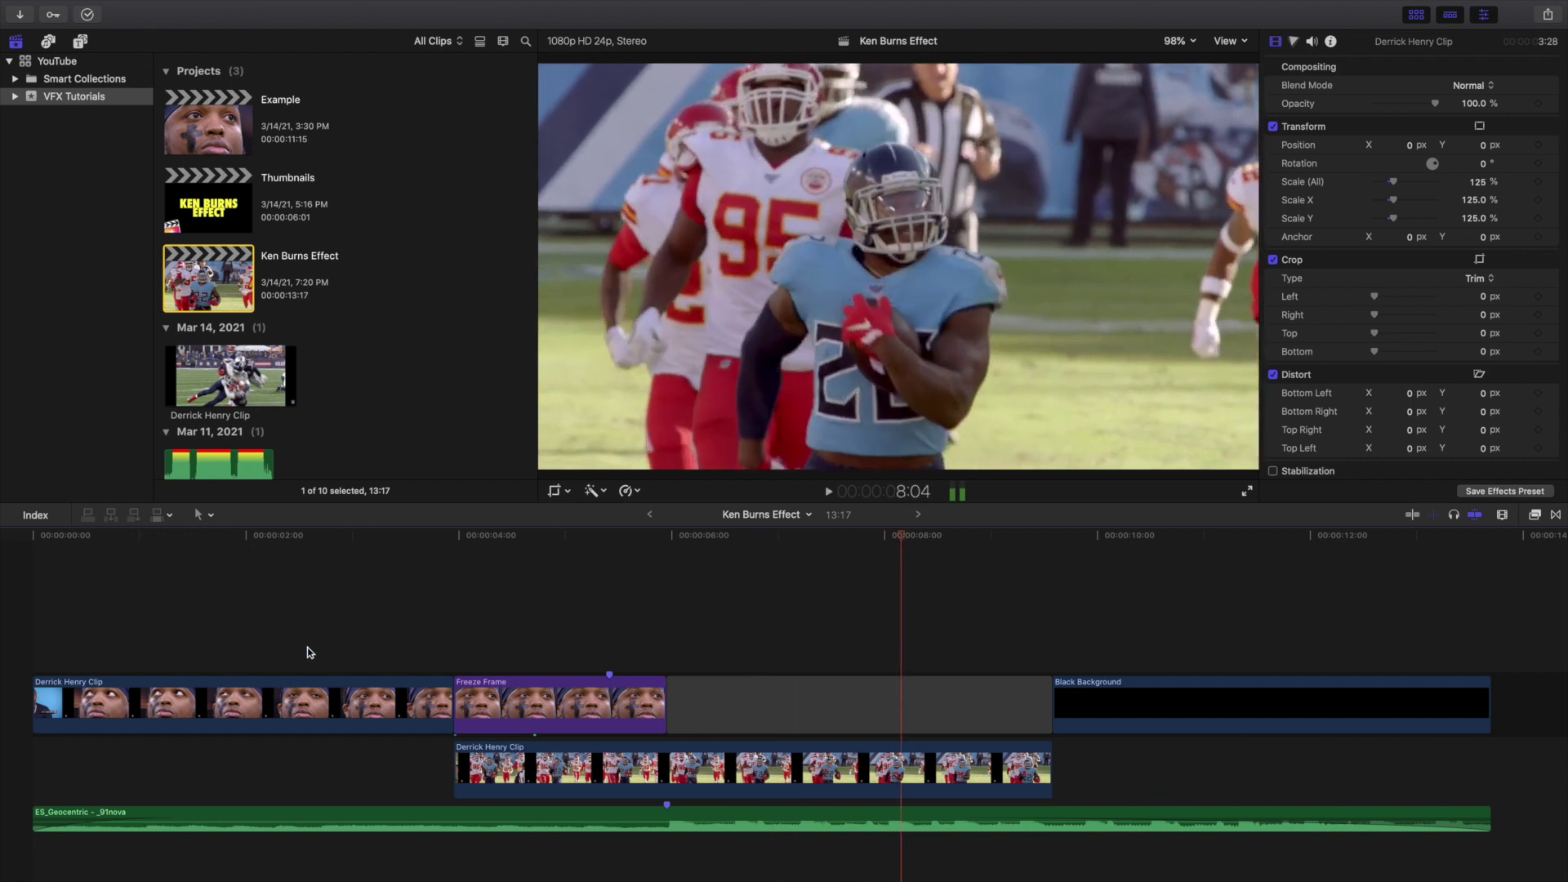
{"action": "left_click", "coordinate": [307, 647]}
{"action": "key", "text": "space"}
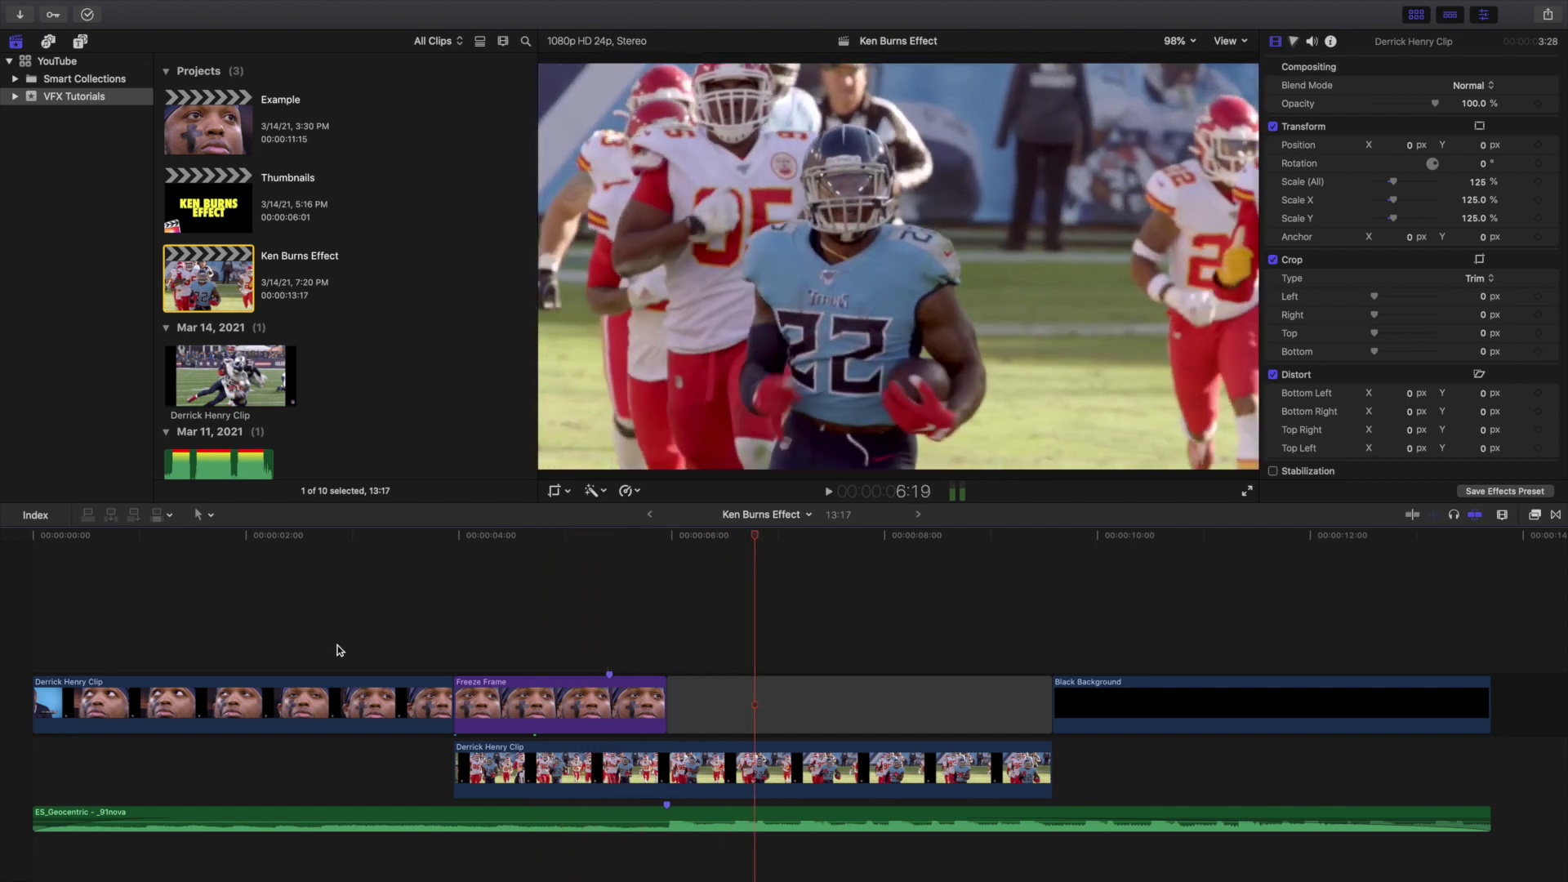
{"action": "left_click", "coordinate": [343, 649]}
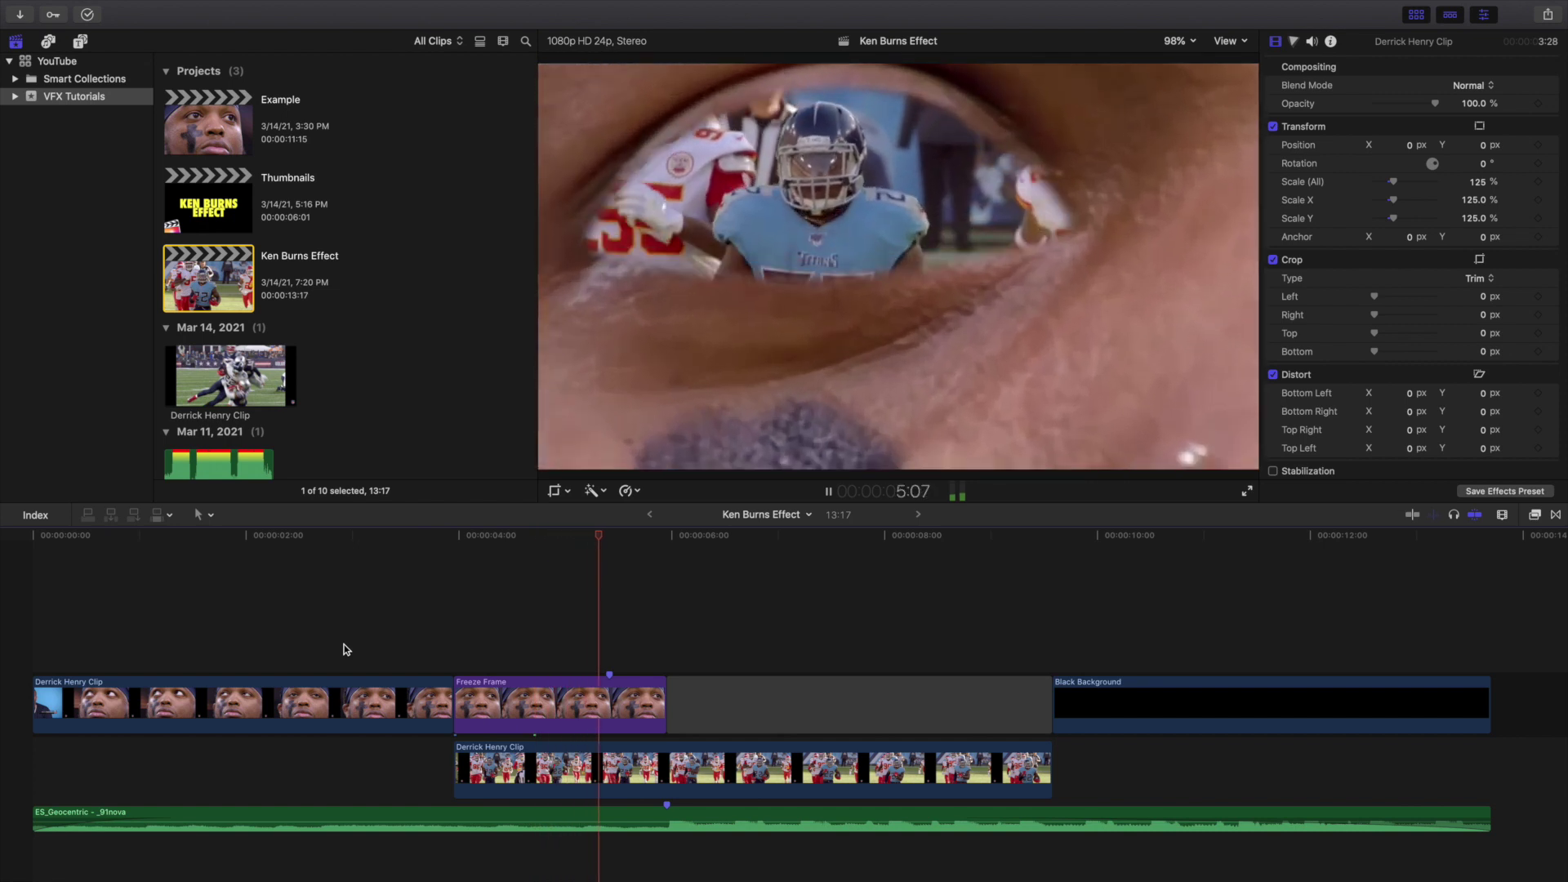
{"action": "left_click", "coordinate": [14, 654]}
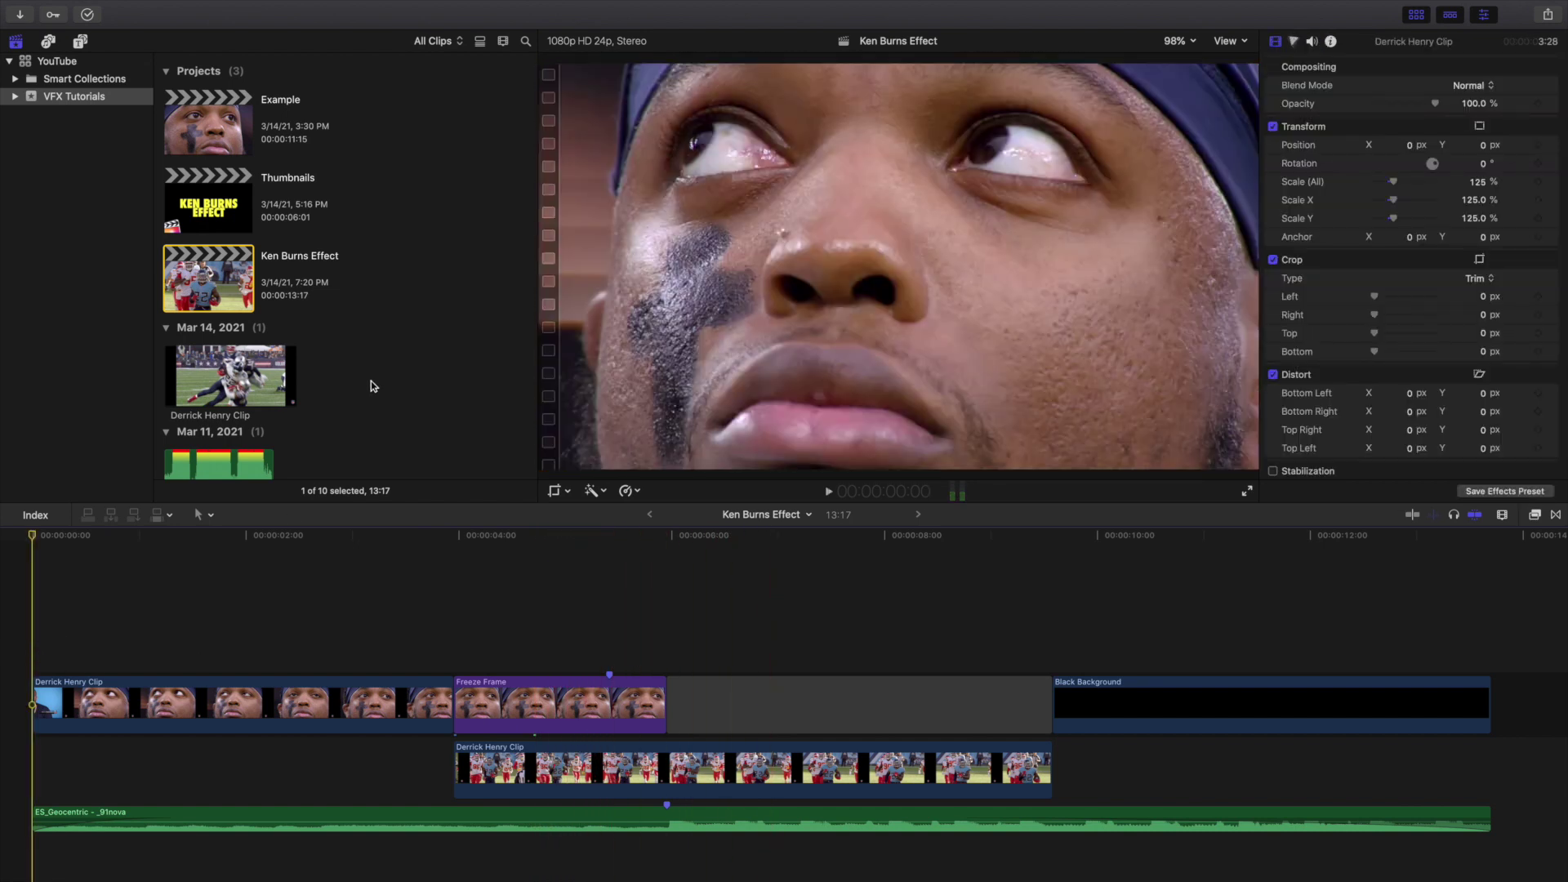
Step: Open the Example project and play it from the beginning
{"action": "double_click", "coordinate": [226, 146]}
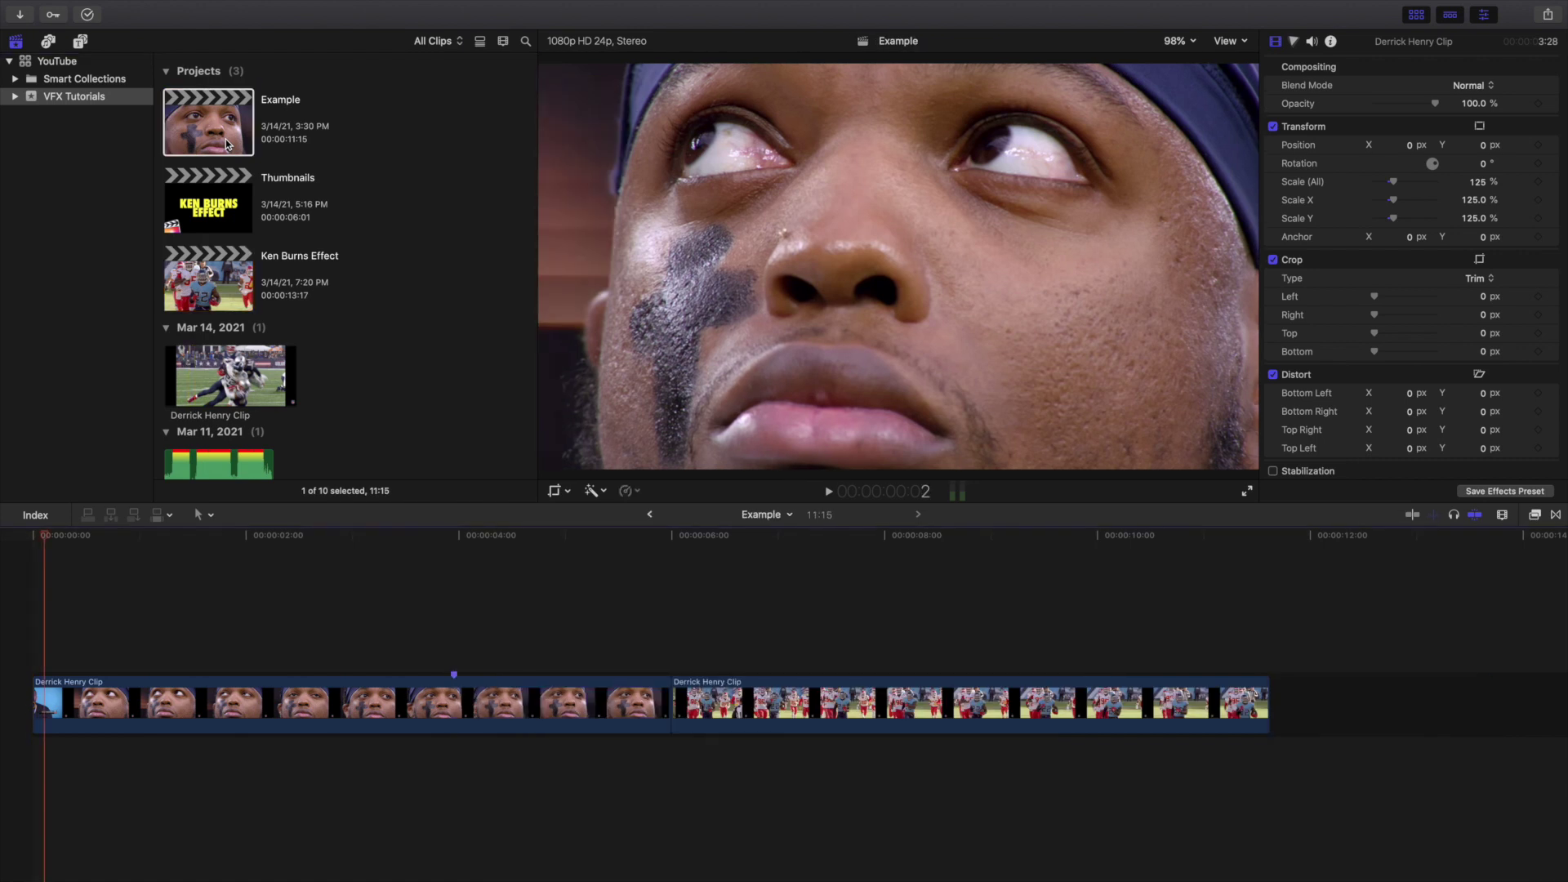
{"action": "key", "text": "Home"}
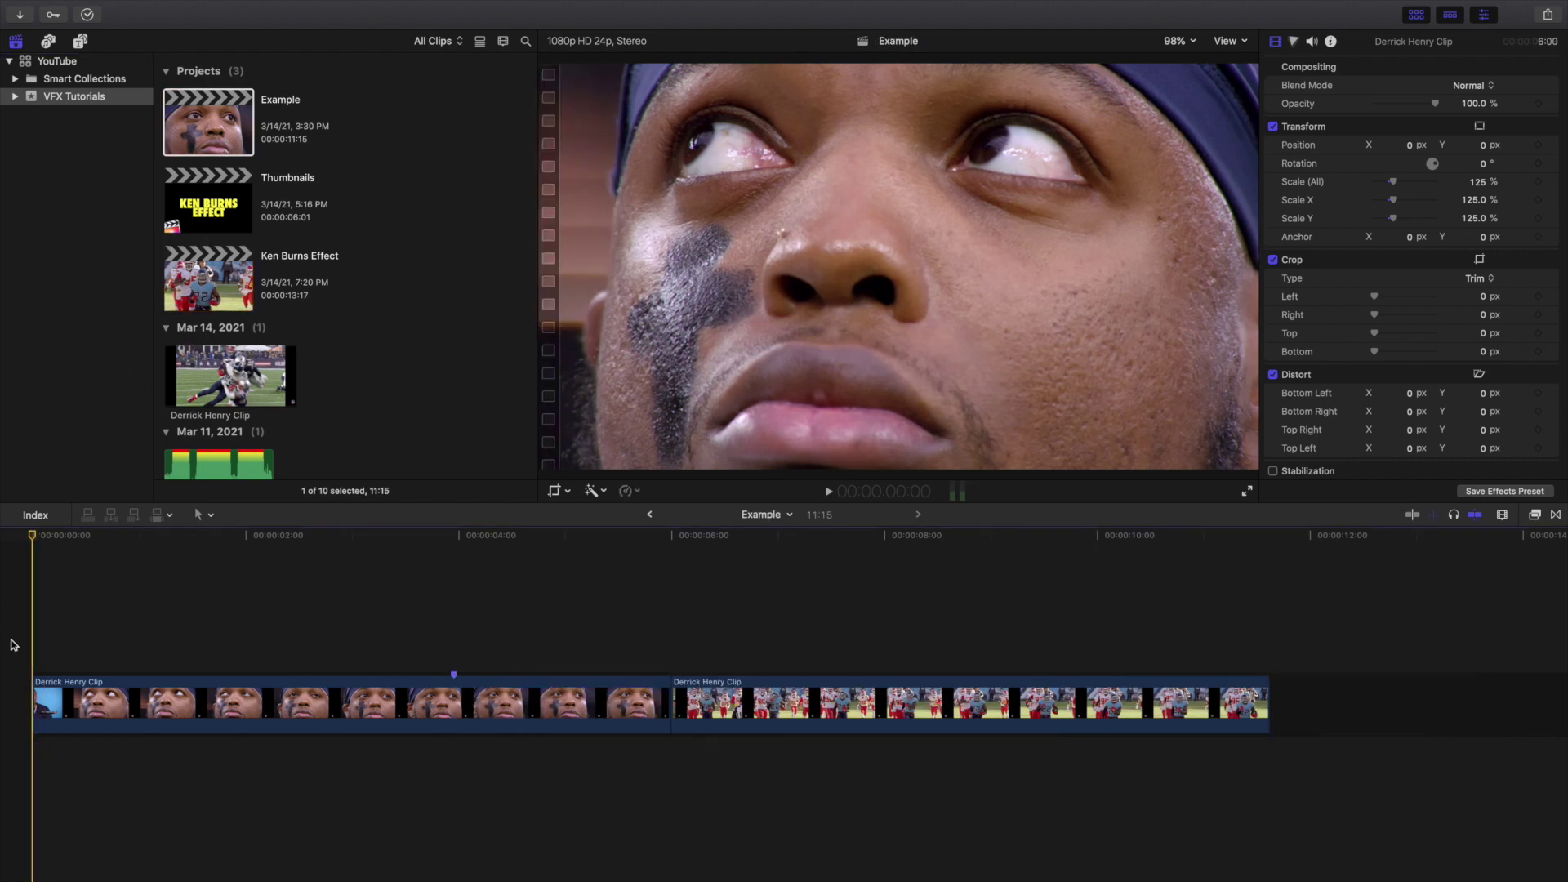
{"action": "key", "text": "space"}
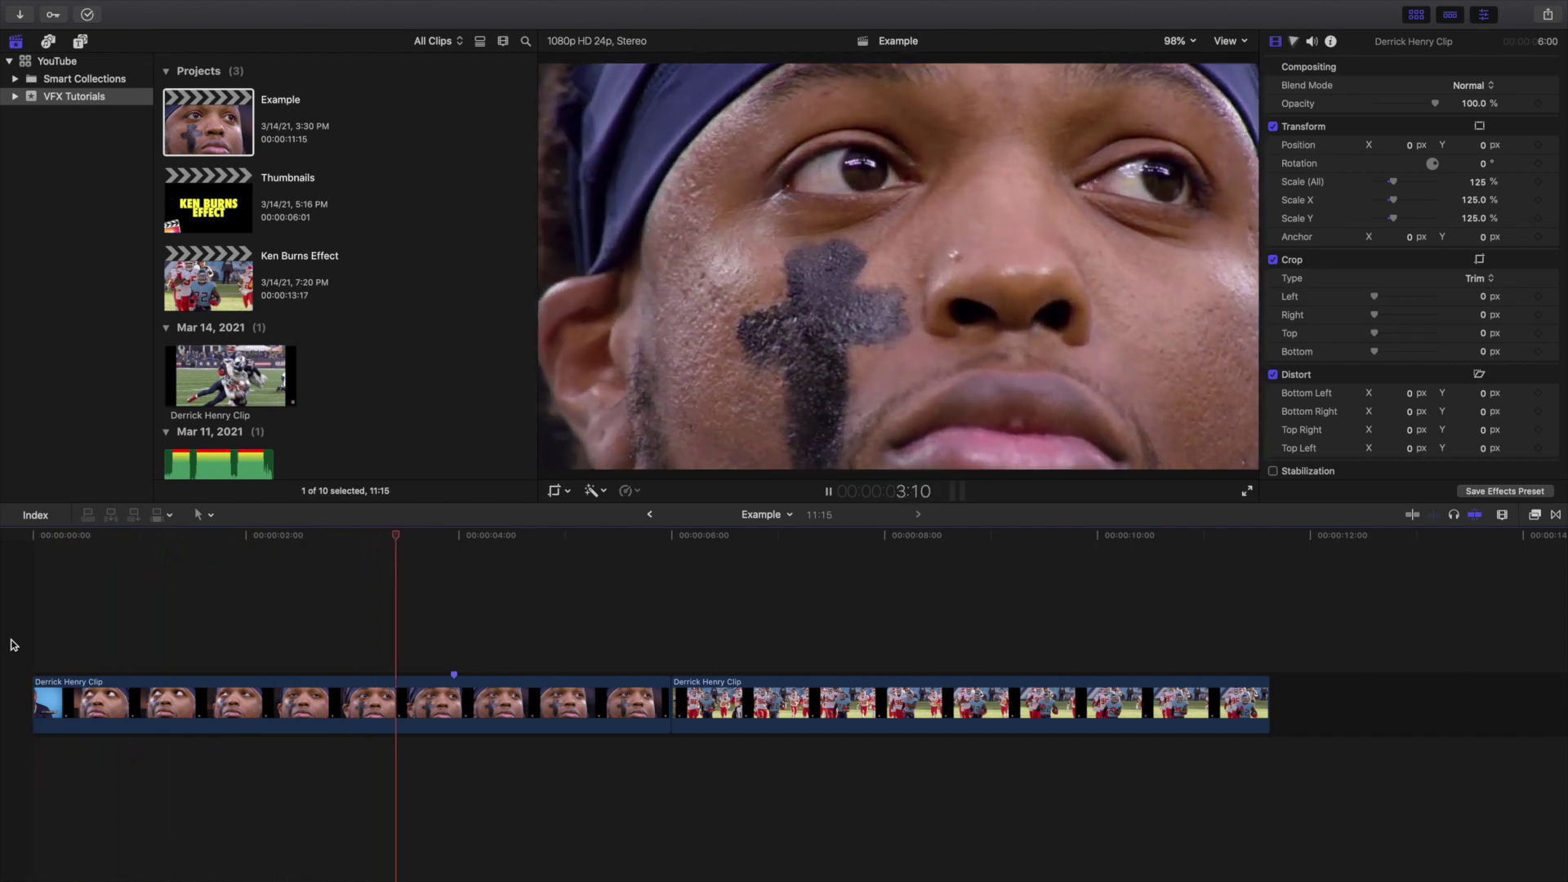
{"action": "key", "text": "space"}
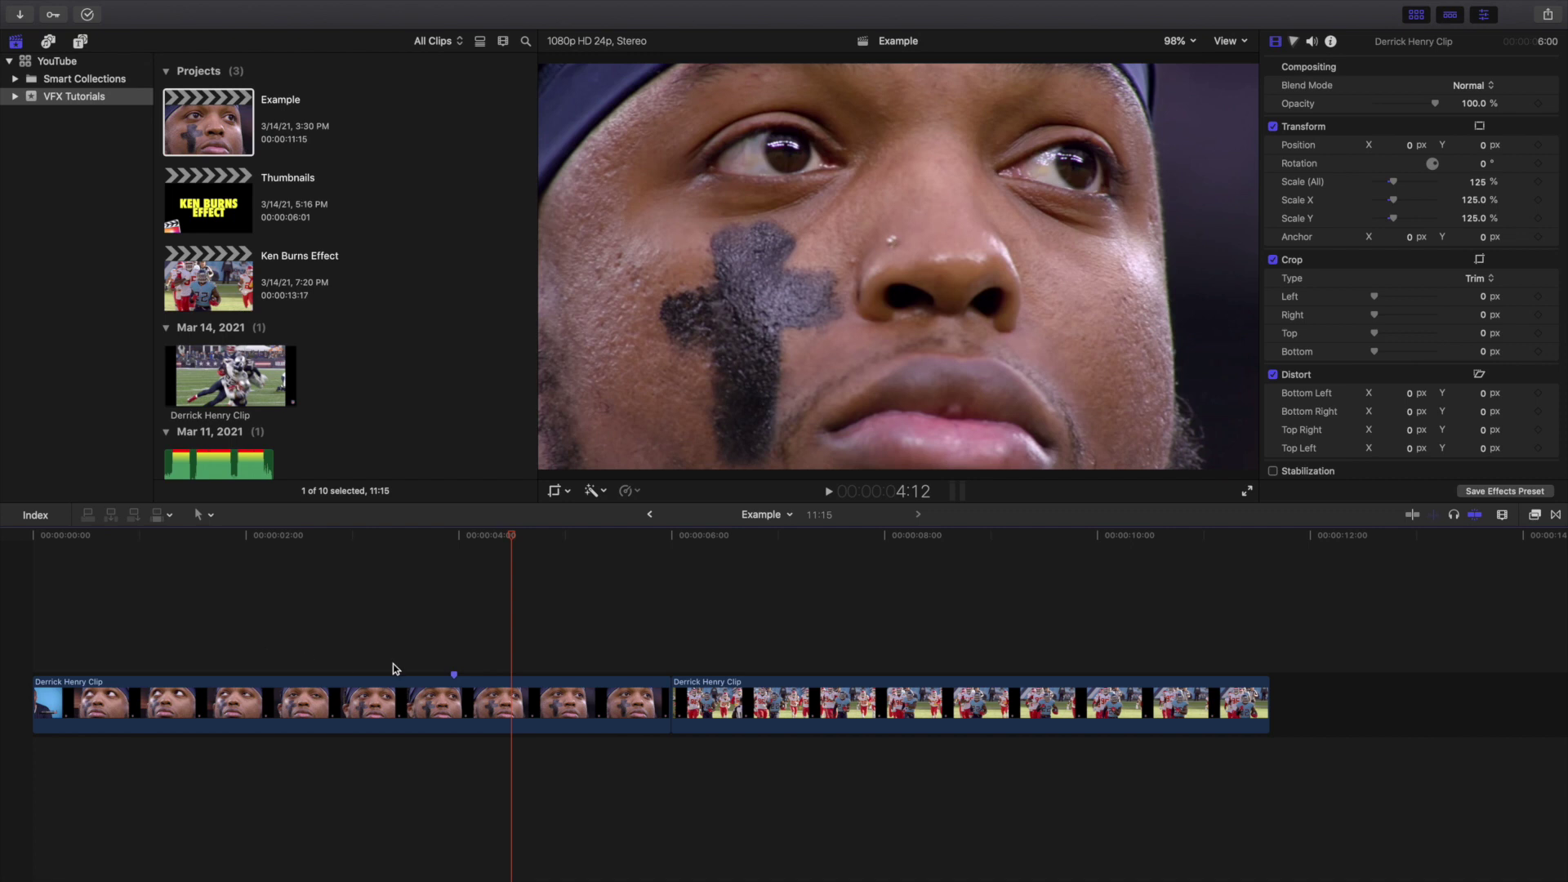
Step: Place the playhead at 3:23 on the first Derrick Henry Clip and add a freeze frame
{"action": "left_click", "coordinate": [454, 648]}
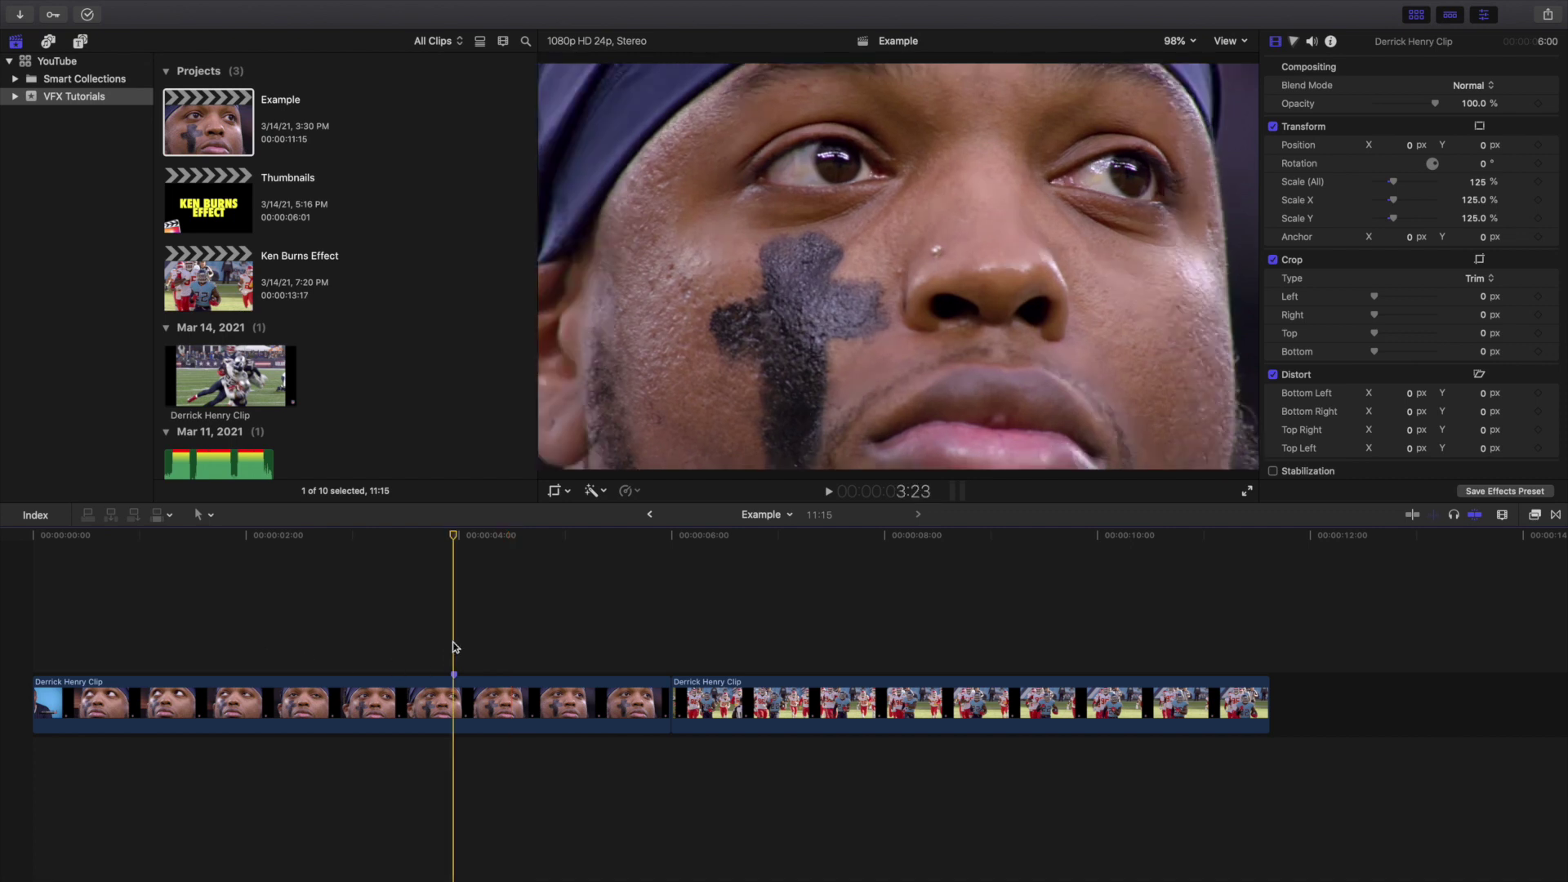
{"action": "left_click", "coordinate": [449, 712]}
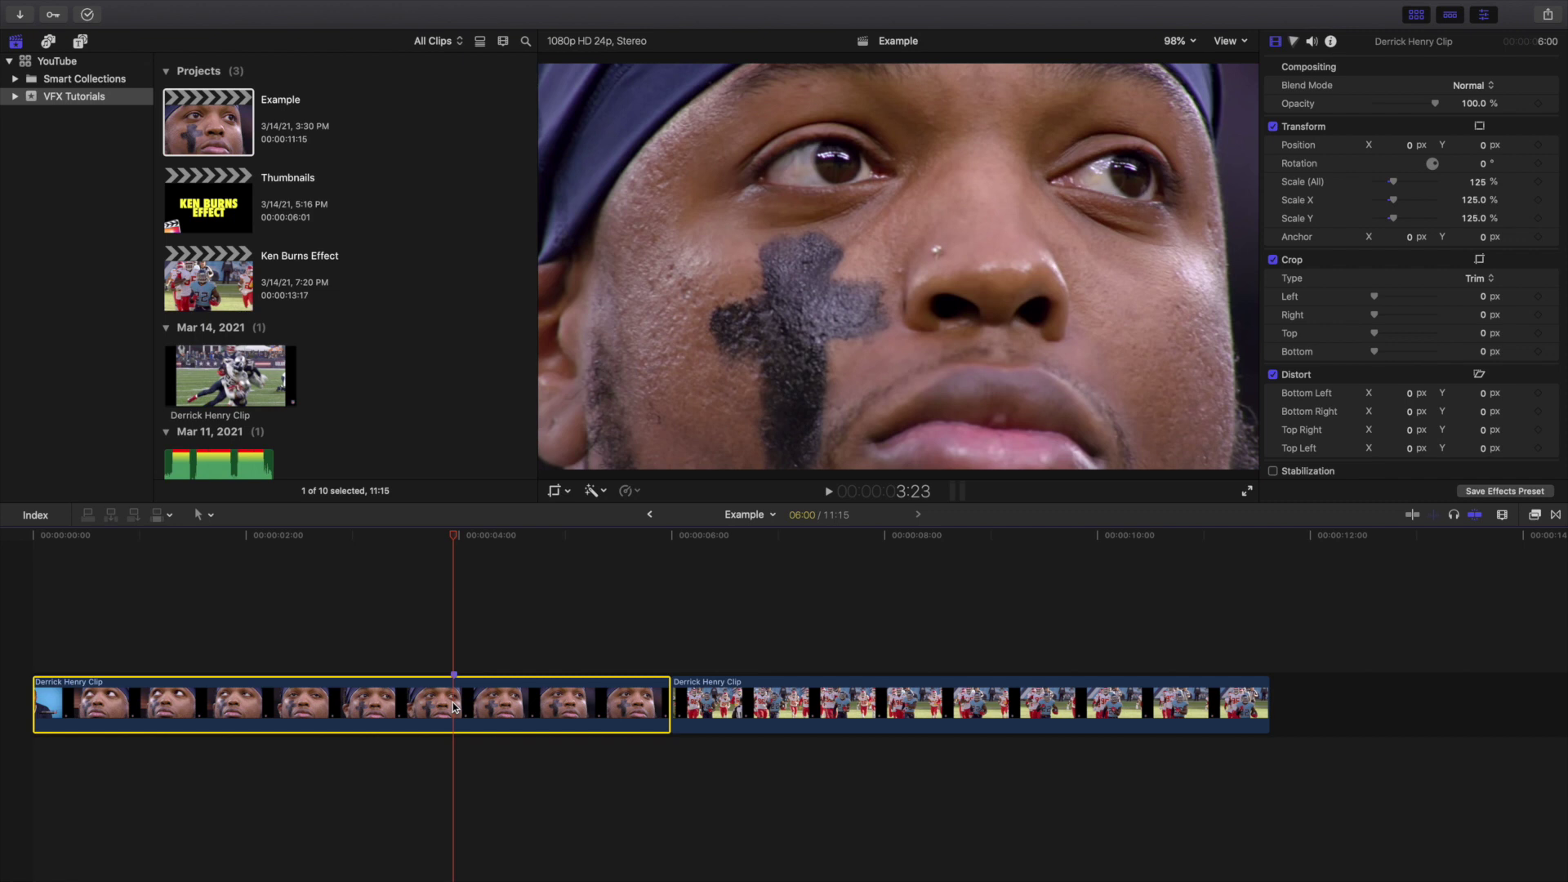
{"action": "key", "text": "alt+f"}
Step: Delete the leftover face footage after the freeze frame and return the playhead to 3:23
{"action": "left_click", "coordinate": [511, 699]}
{"action": "left_click", "coordinate": [946, 690]}
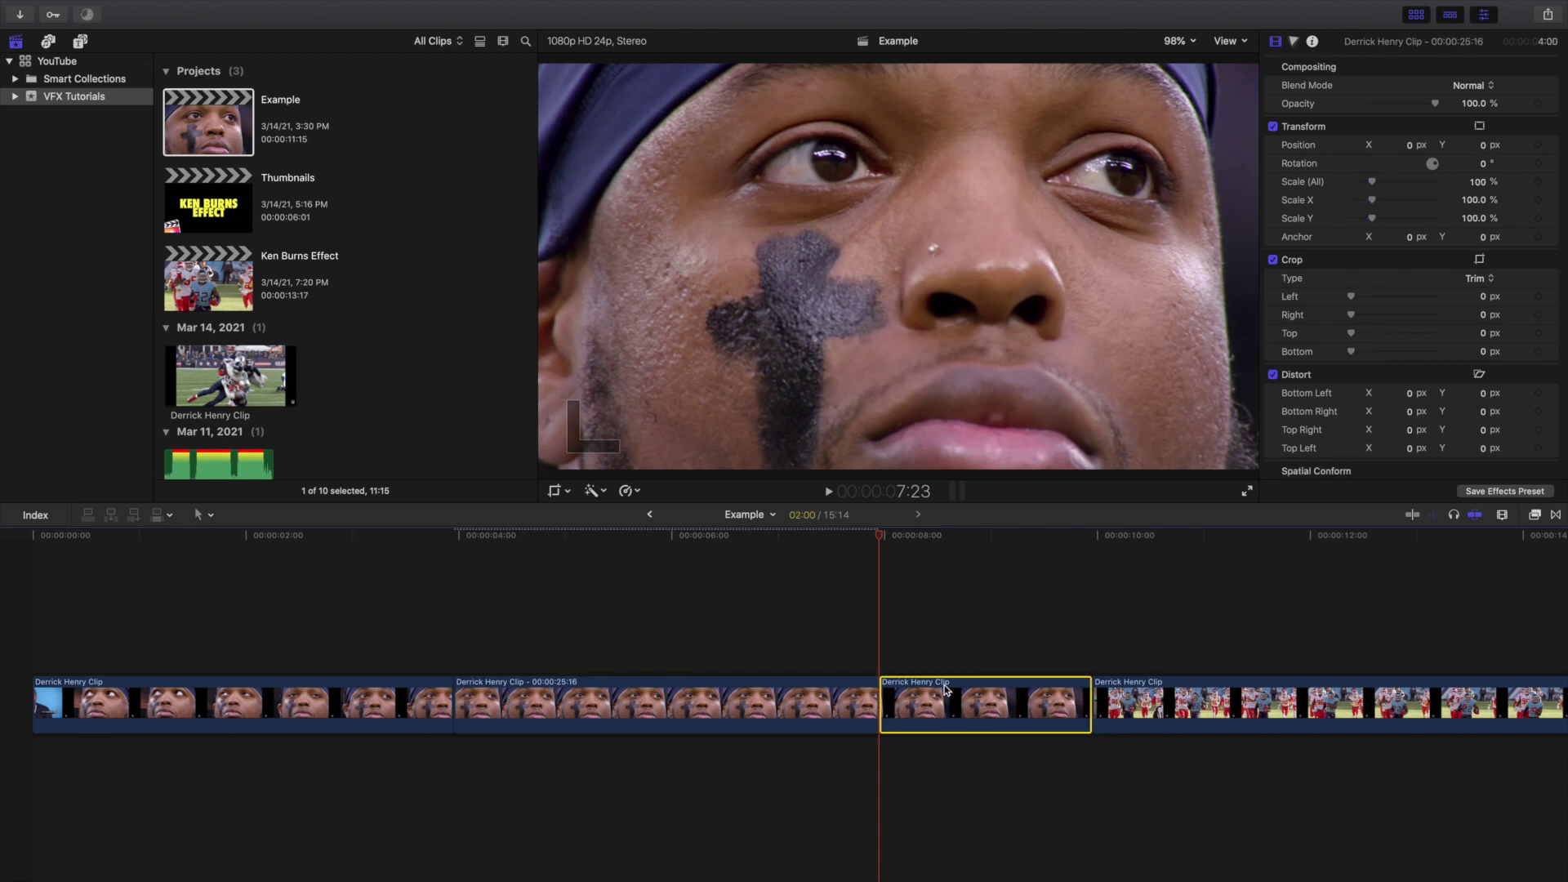
{"action": "key", "text": "Delete"}
{"action": "left_click", "coordinate": [458, 642]}
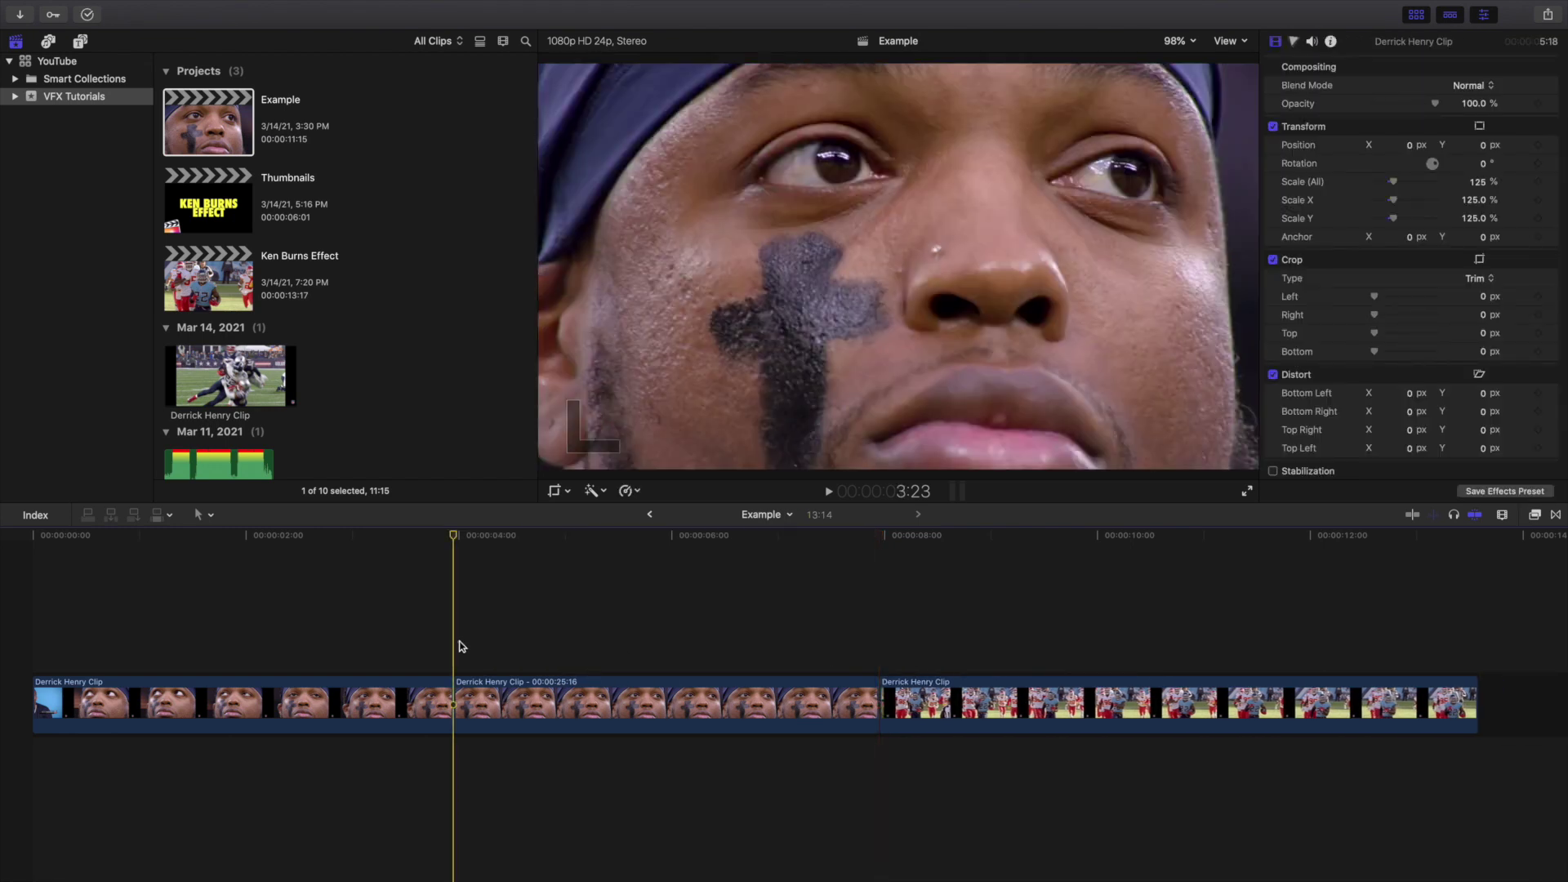
Step: Show the Edit > Add Freeze Frame command, then play the edit from the start
{"action": "left_click", "coordinate": [162, 8]}
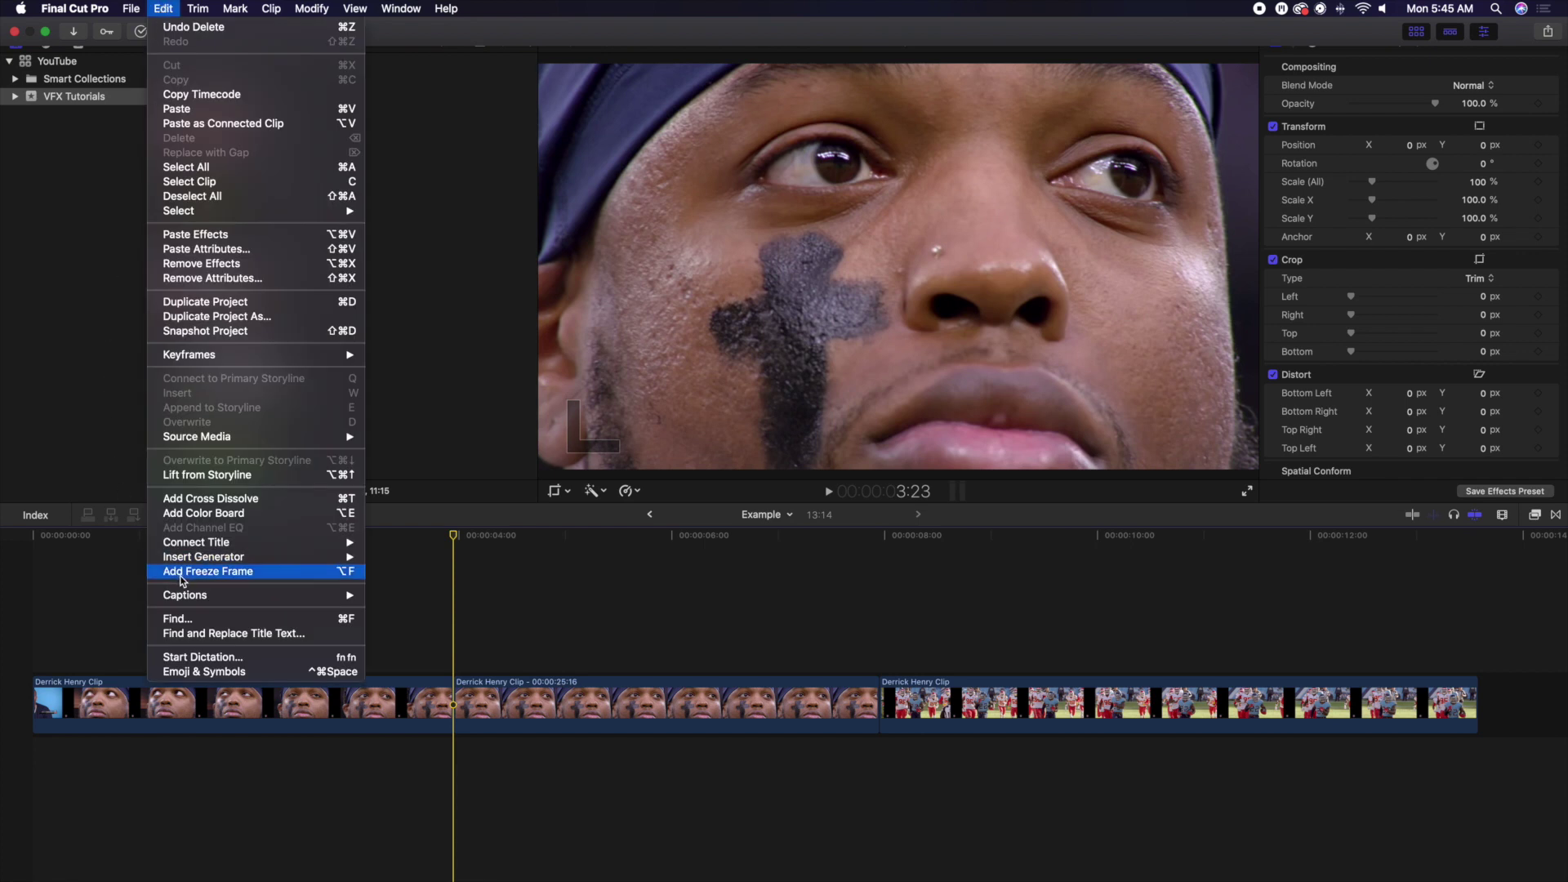
{"action": "left_click", "coordinate": [81, 562]}
{"action": "left_click", "coordinate": [23, 606]}
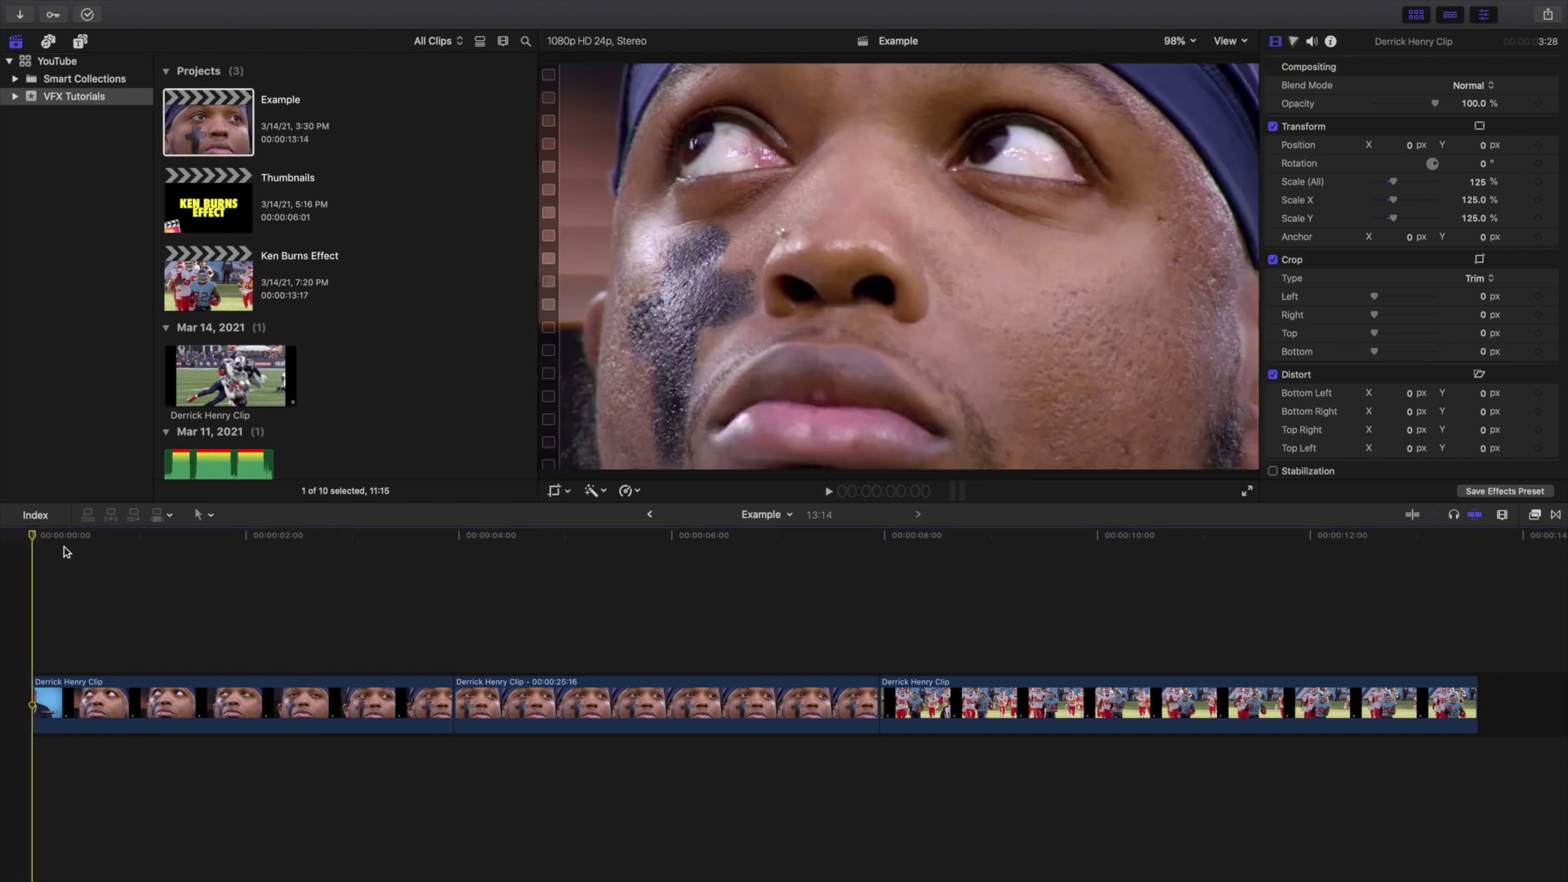
{"action": "key", "text": "space"}
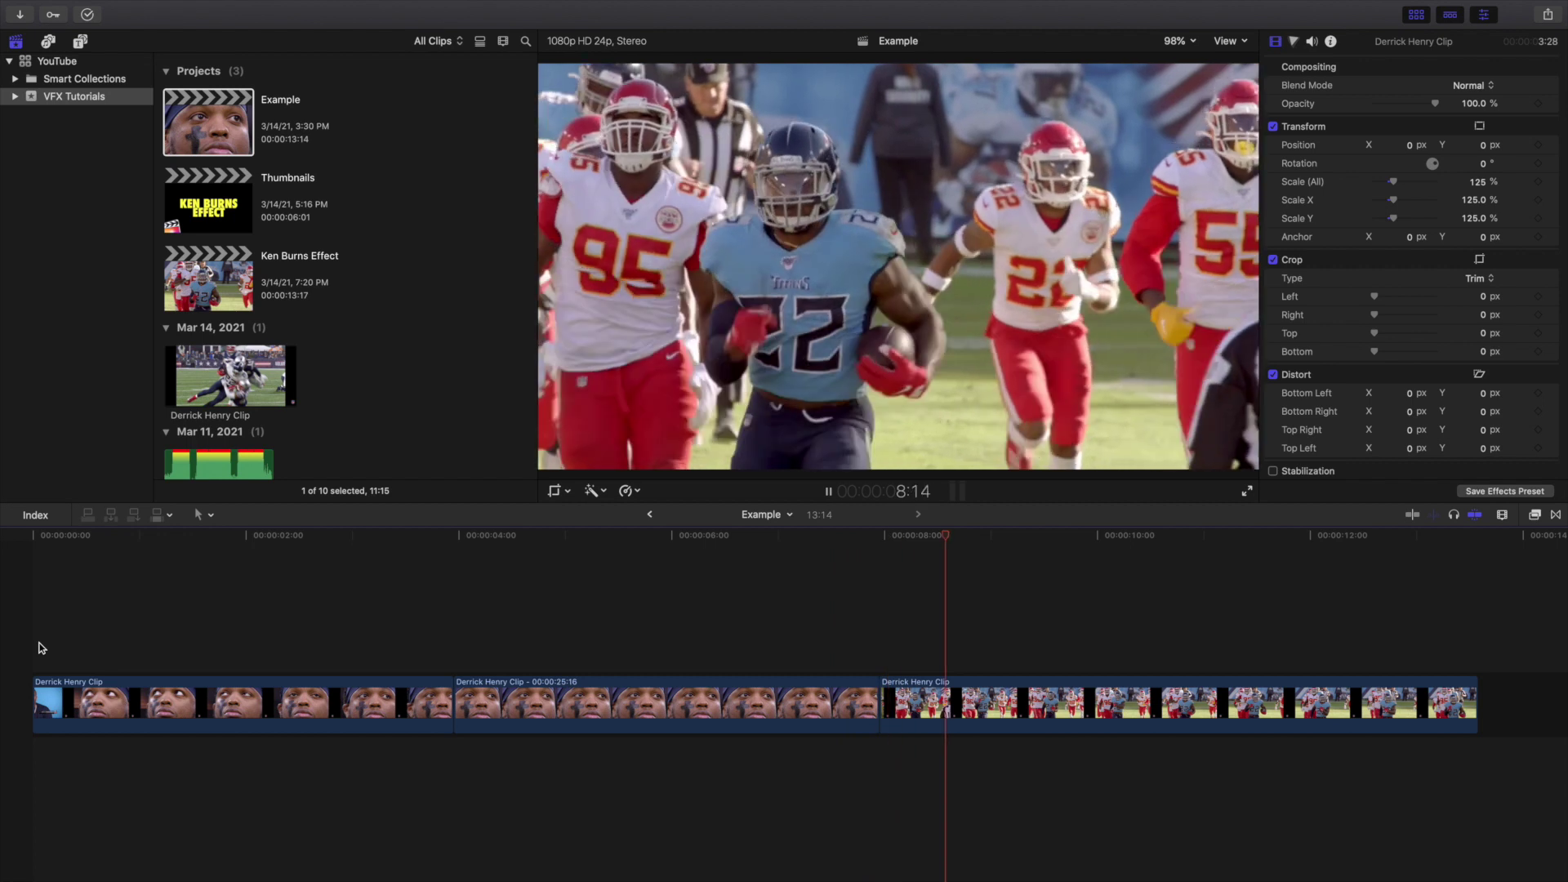
Step: Set the freeze frame clip's duration to 2 seconds (200) with Control-D
{"action": "key", "text": "space"}
{"action": "left_click", "coordinate": [568, 713]}
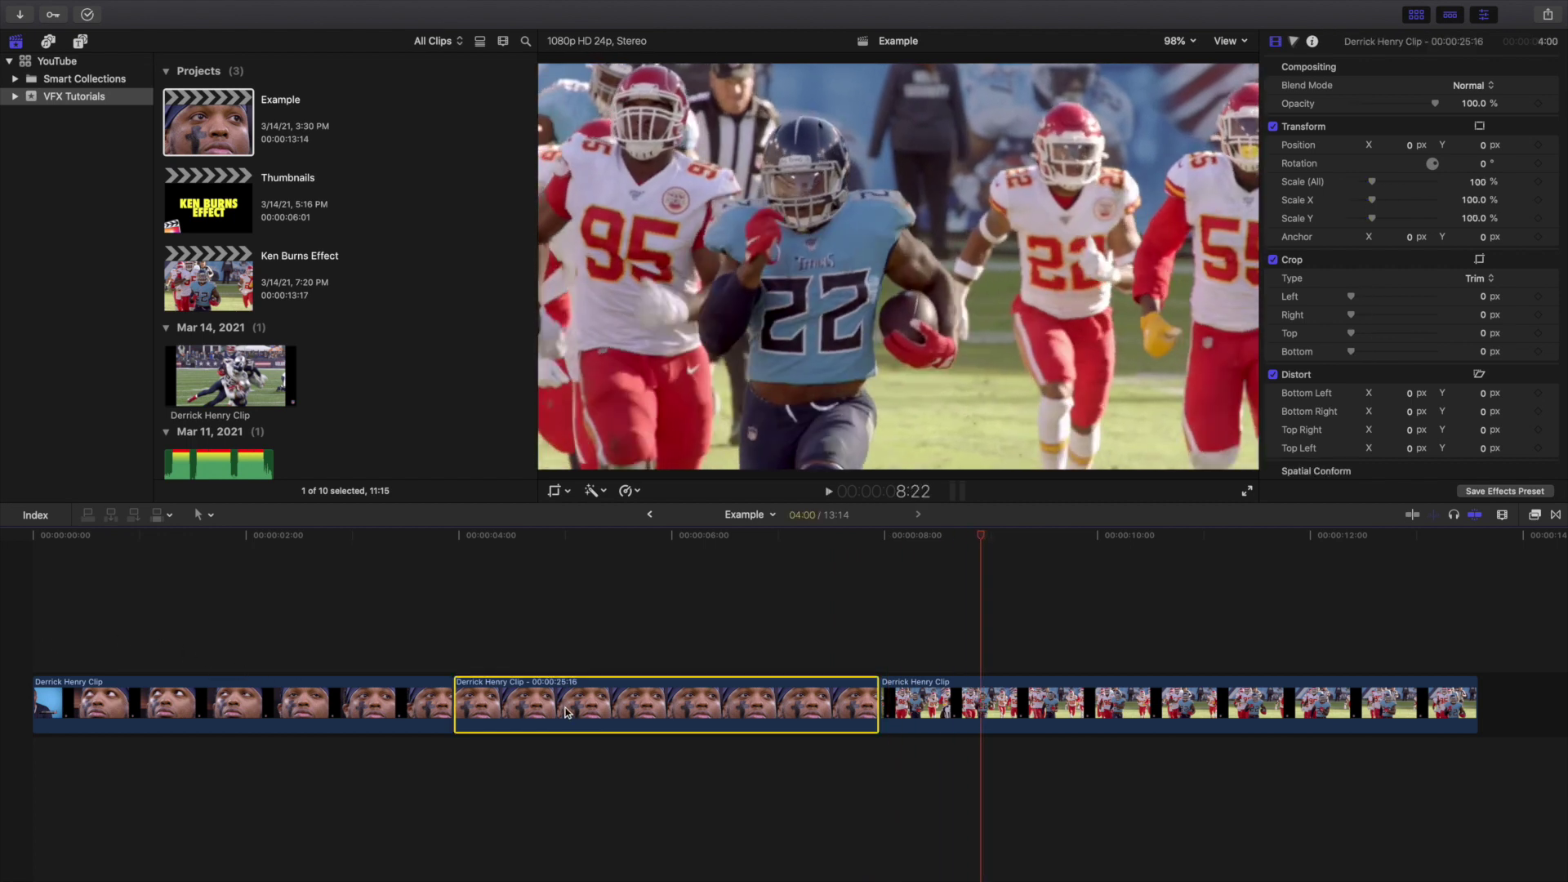
{"action": "key", "text": "ctrl+d"}
{"action": "type", "text": "200"}
{"action": "key", "text": "Return"}
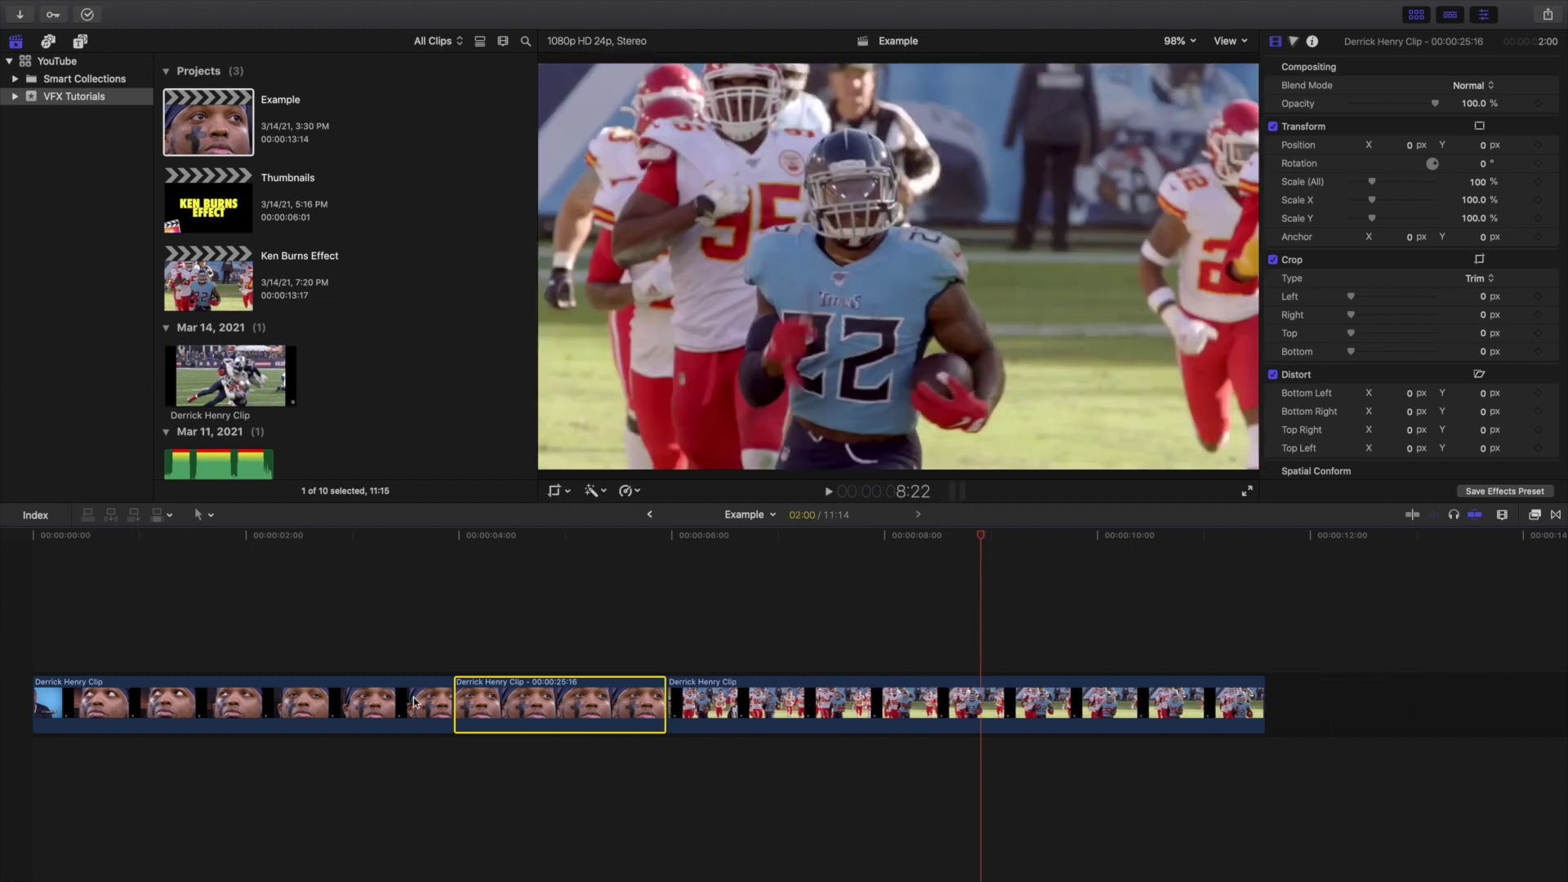
{"action": "left_click", "coordinate": [459, 634]}
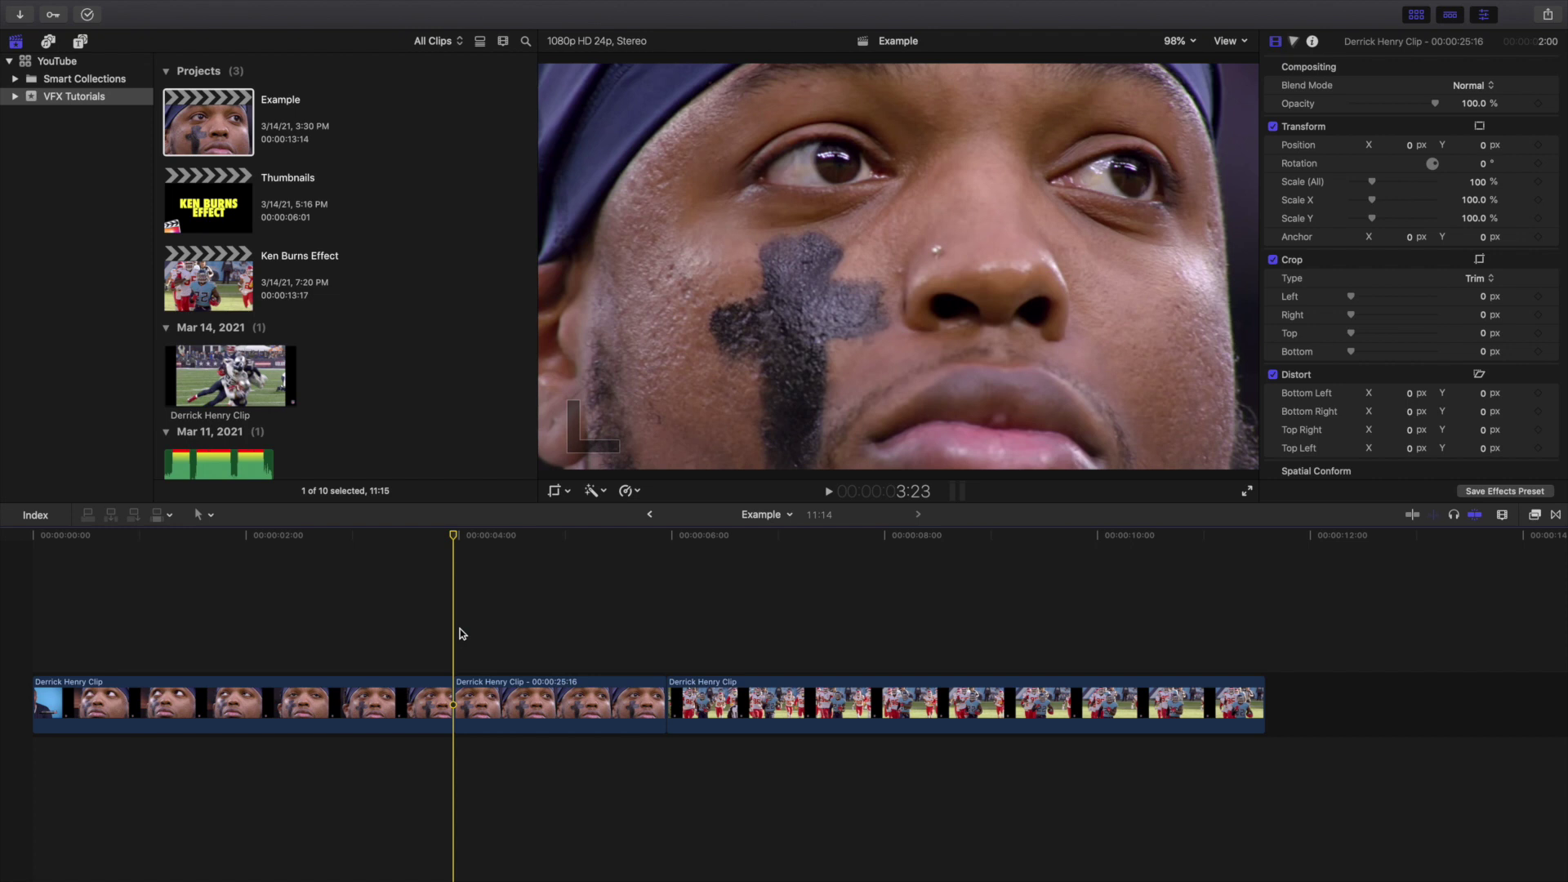
Step: Rename the freeze-frame clip to 'Freeze Frame' via Rename Clip
{"action": "left_click", "coordinate": [507, 695]}
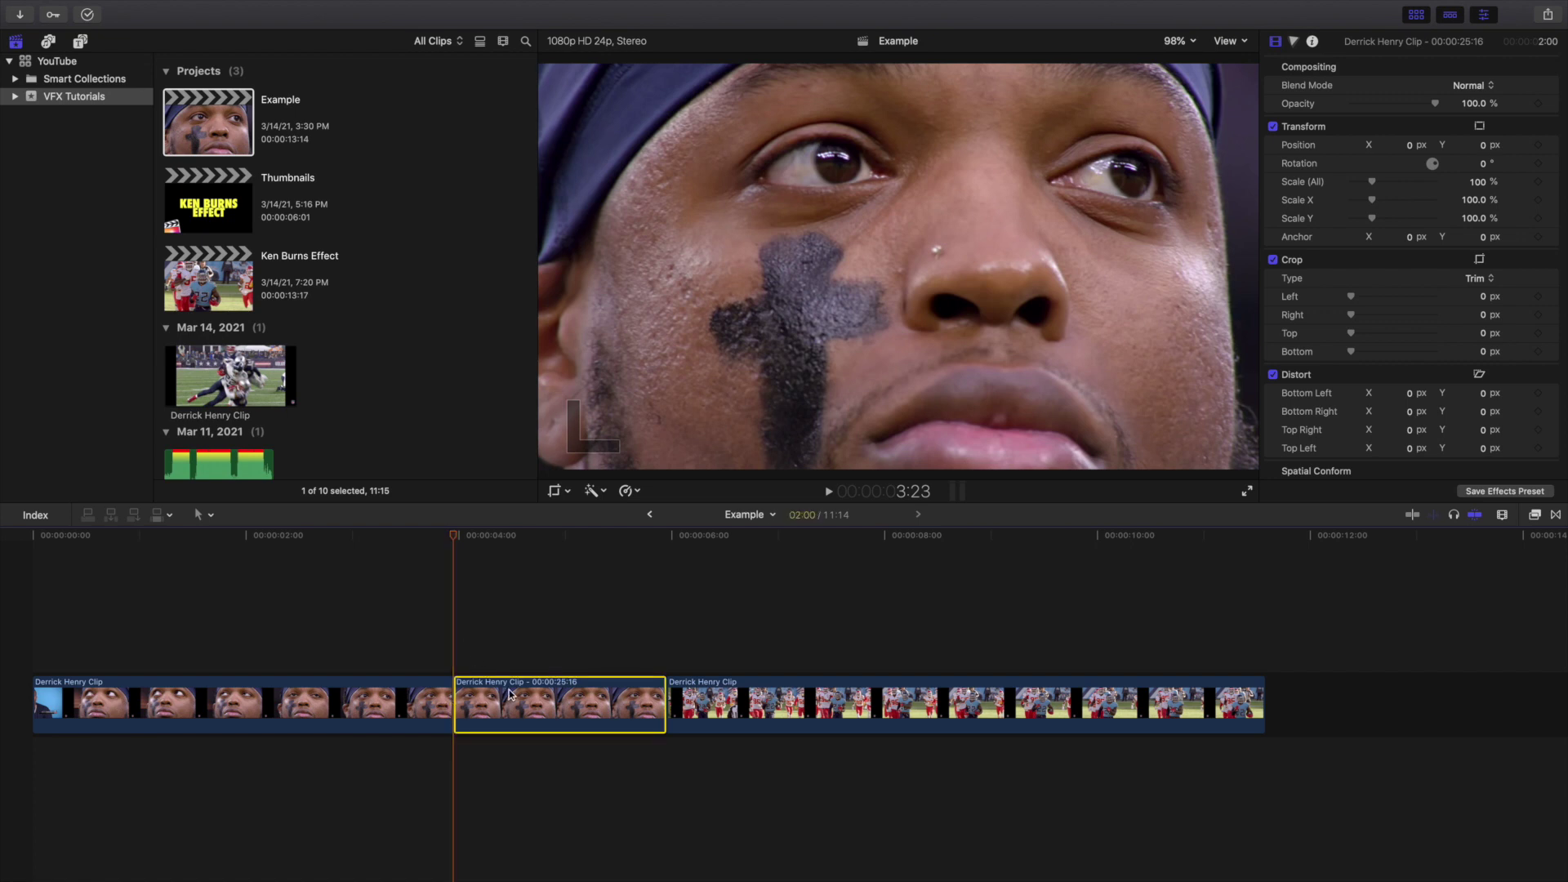
{"action": "right_click", "coordinate": [506, 695]}
{"action": "left_click", "coordinate": [535, 672]}
{"action": "type", "text": "Freeze"}
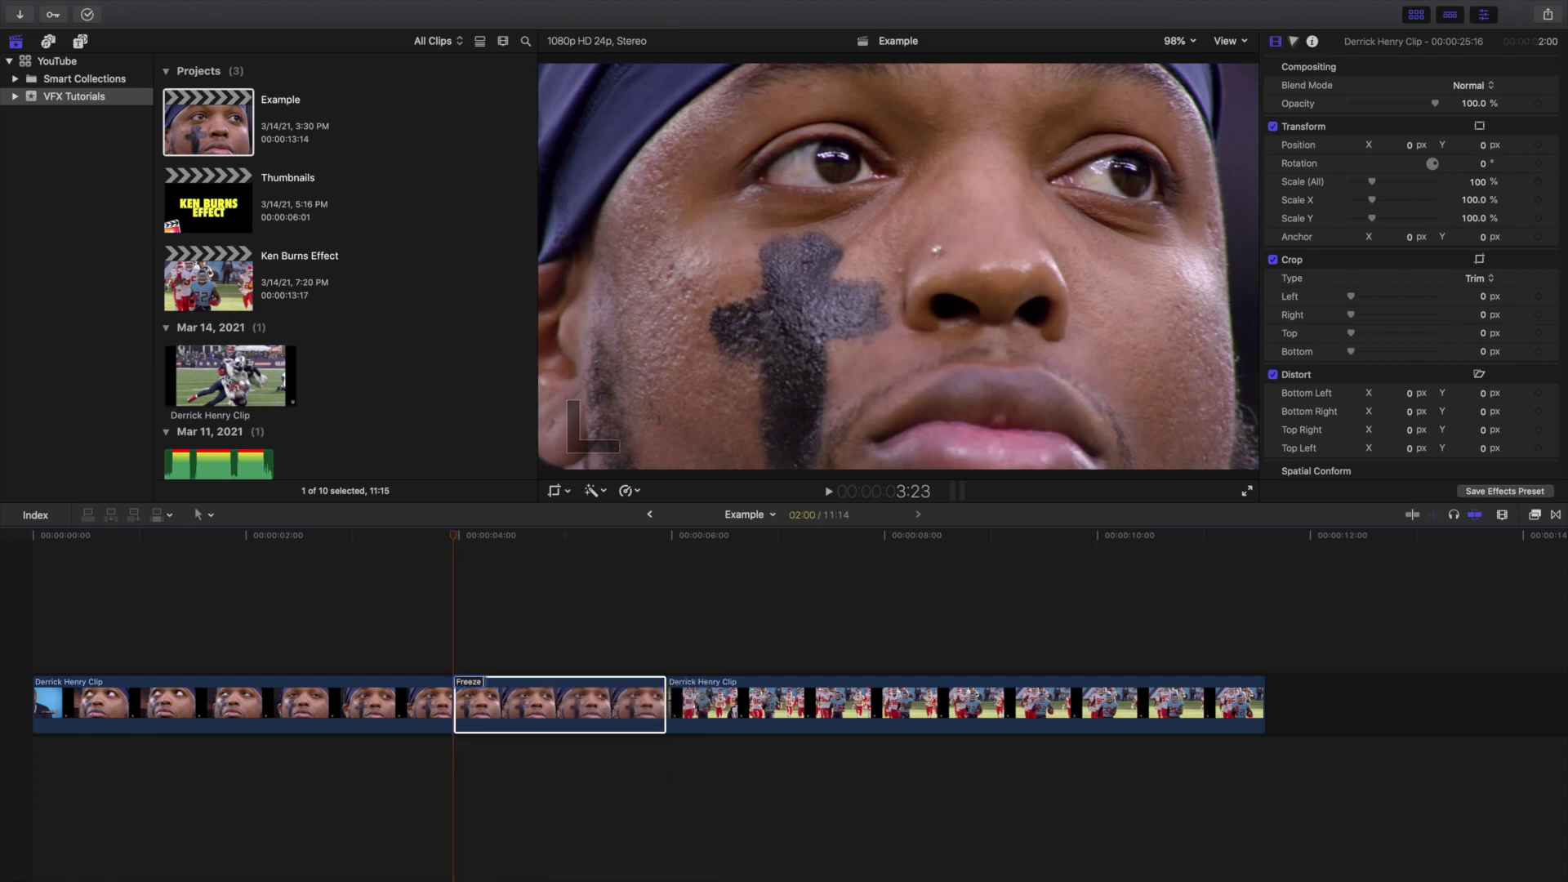
{"action": "key", "text": "Return"}
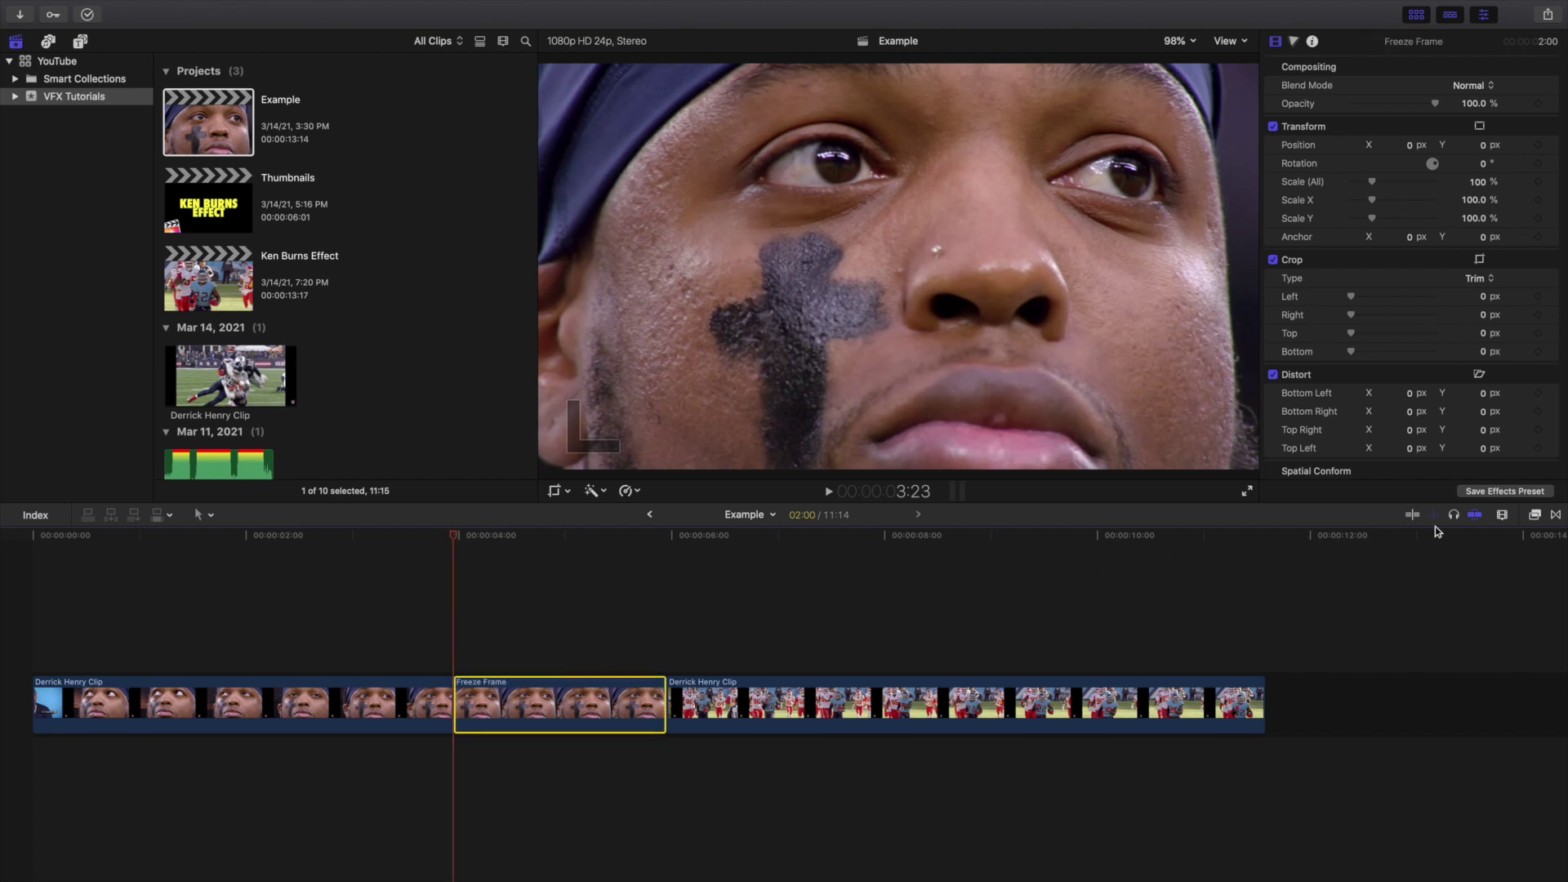
{"action": "left_click", "coordinate": [1536, 516]}
Step: Apply Draw Mask to the Freeze Frame clip and view the eye at 400% zoom
{"action": "mouse_move", "coordinate": [1417, 583]}
{"action": "left_mouse_down"}
{"action": "mouse_move", "coordinate": [572, 703]}
{"action": "mouse_move", "coordinate": [678, 707]}
{"action": "mouse_move", "coordinate": [605, 702]}
{"action": "left_mouse_up"}
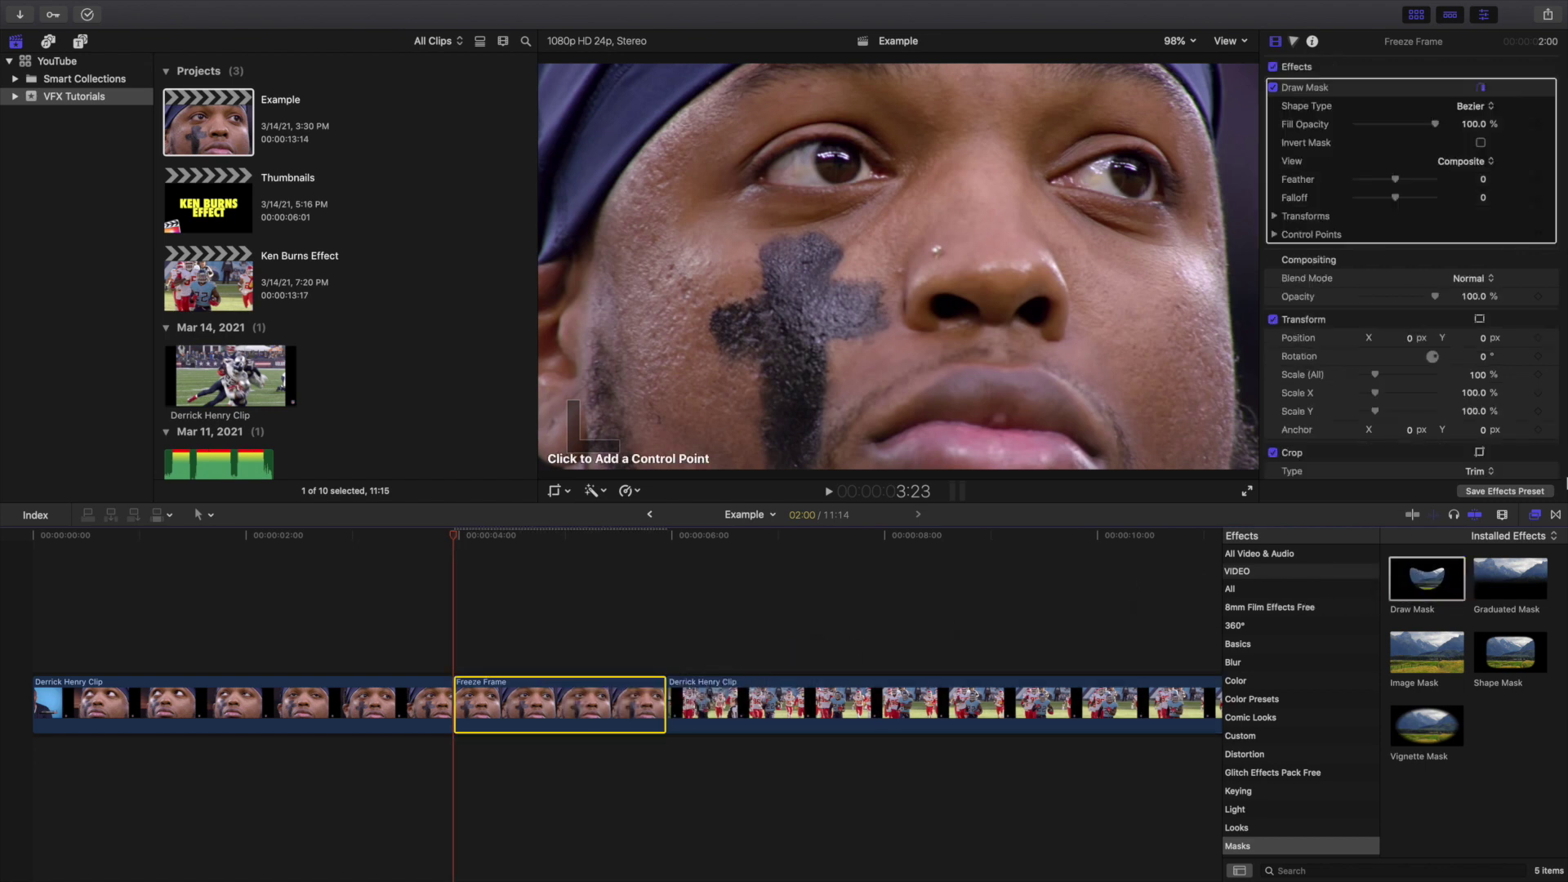
{"action": "left_click", "coordinate": [1532, 516]}
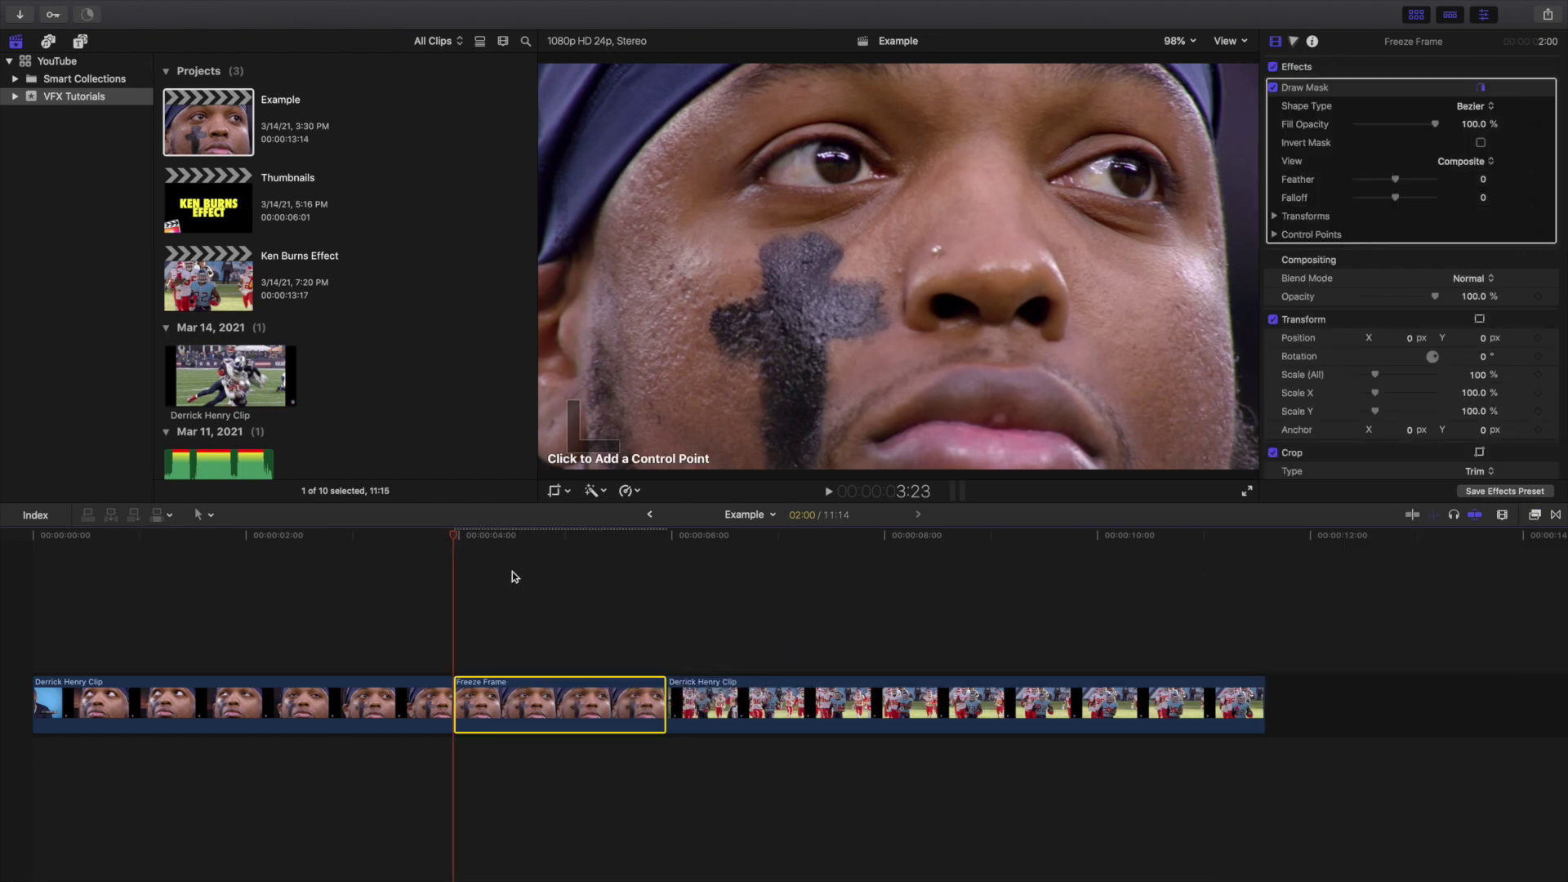
{"action": "left_click", "coordinate": [1177, 40]}
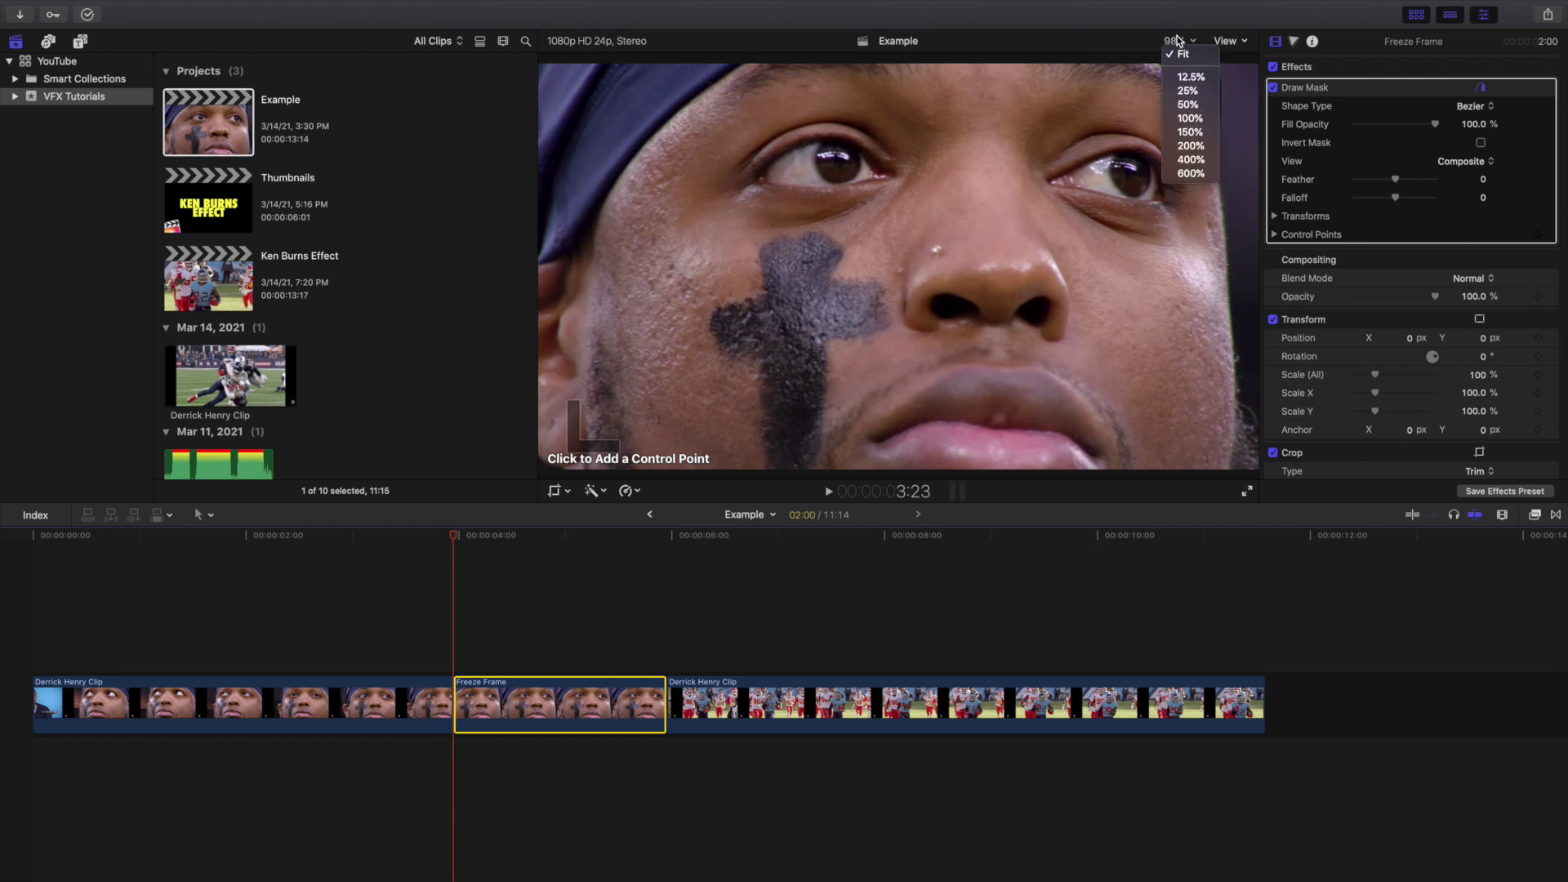
{"action": "left_click", "coordinate": [1177, 160]}
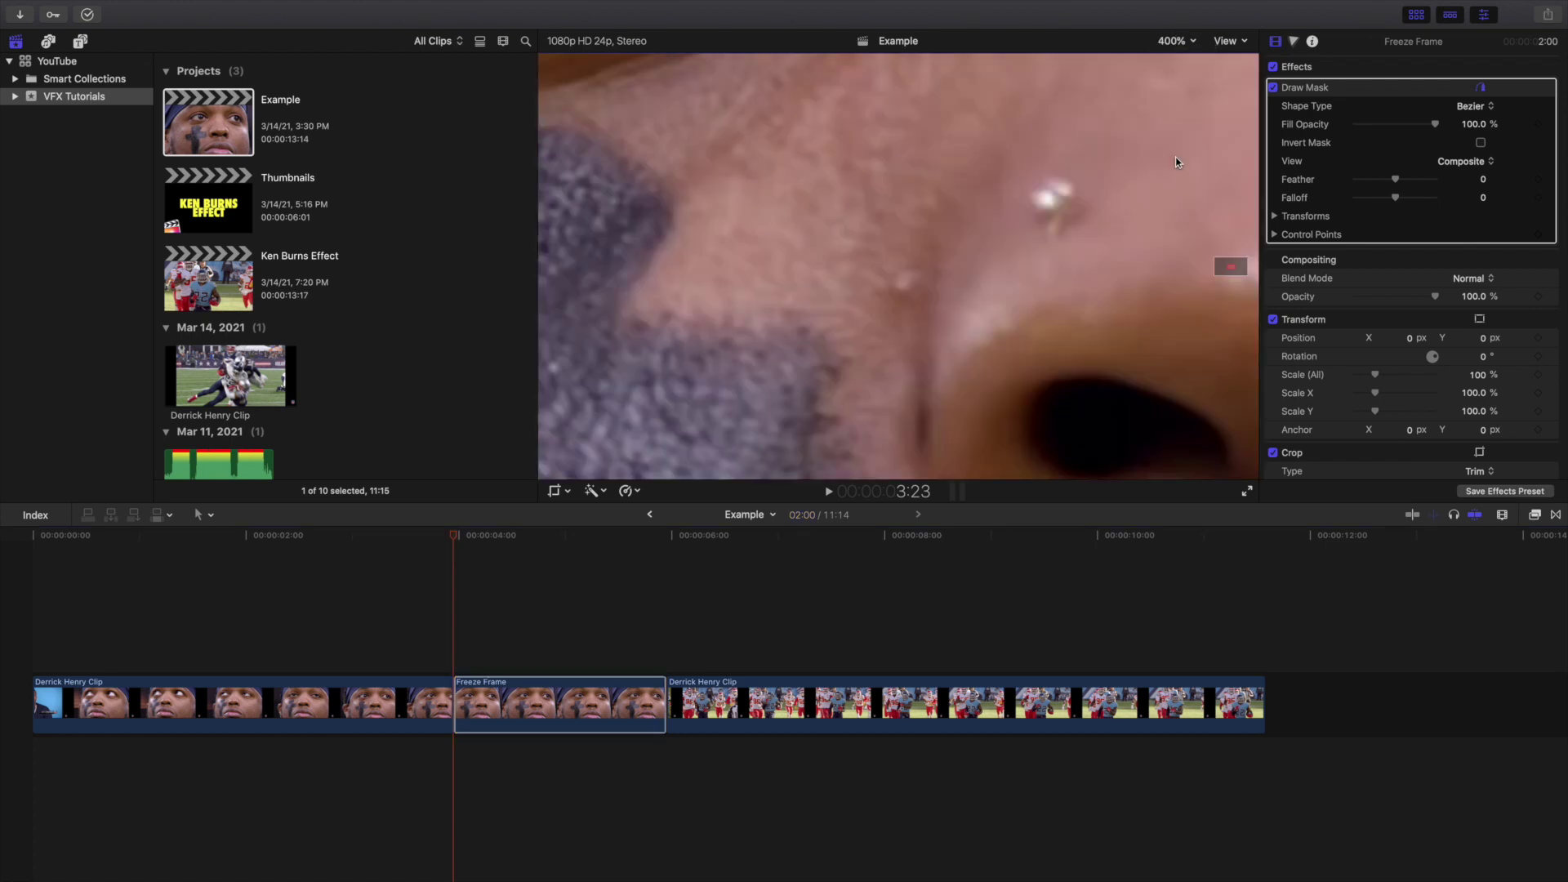
{"action": "left_click_drag", "start_coordinate": [1228, 262], "coordinate": [1218, 259]}
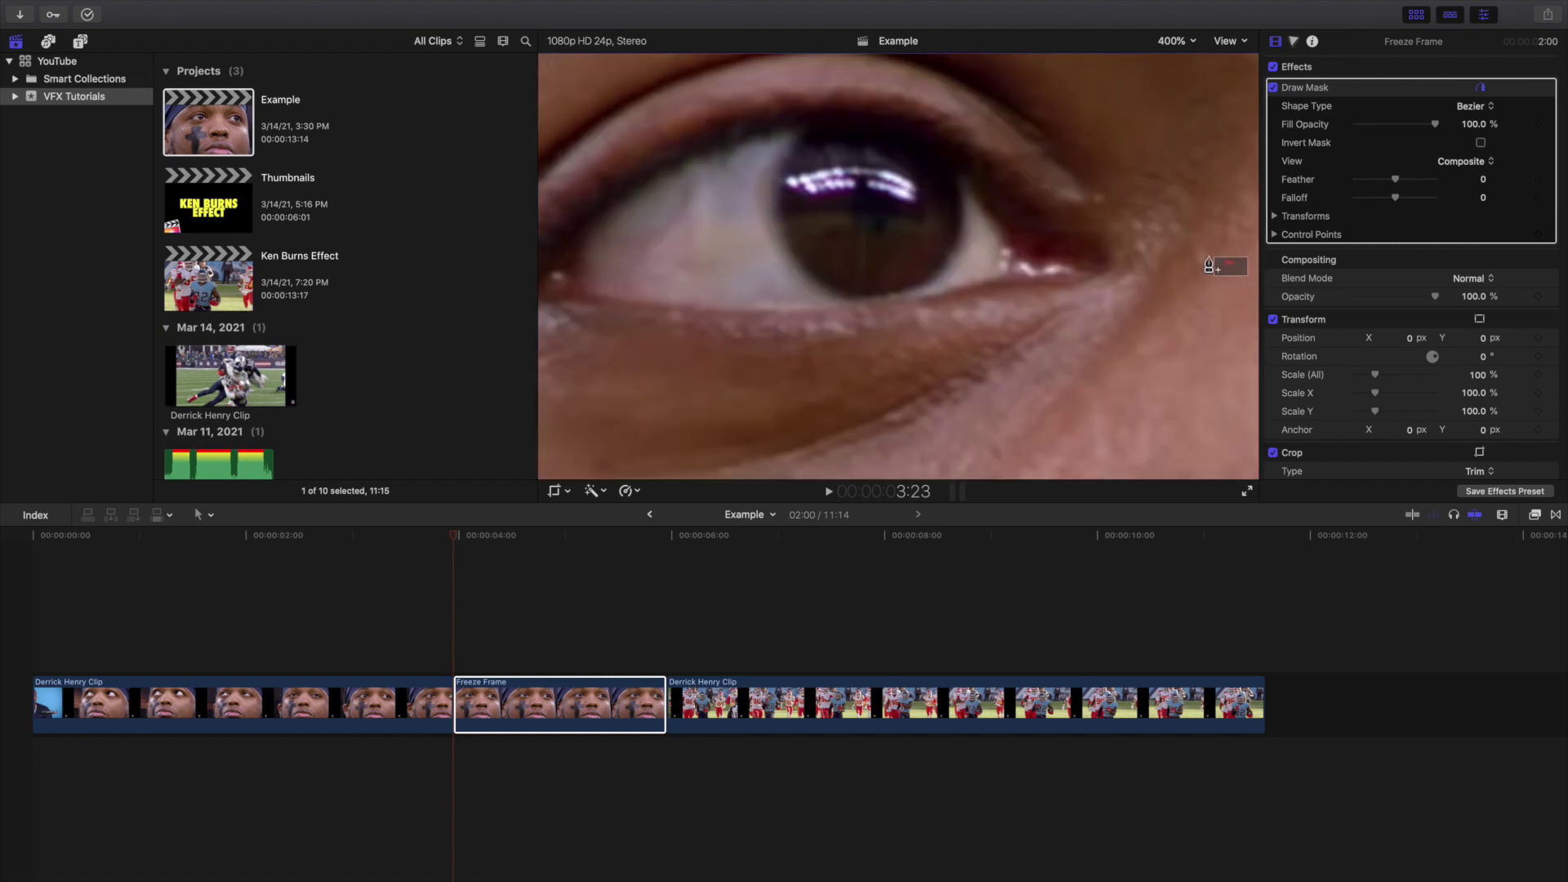
{"action": "left_click", "coordinate": [1174, 49]}
Step: At 200% zoom, place mask points along the lower eyelid to the outer corner
{"action": "left_click", "coordinate": [1166, 152]}
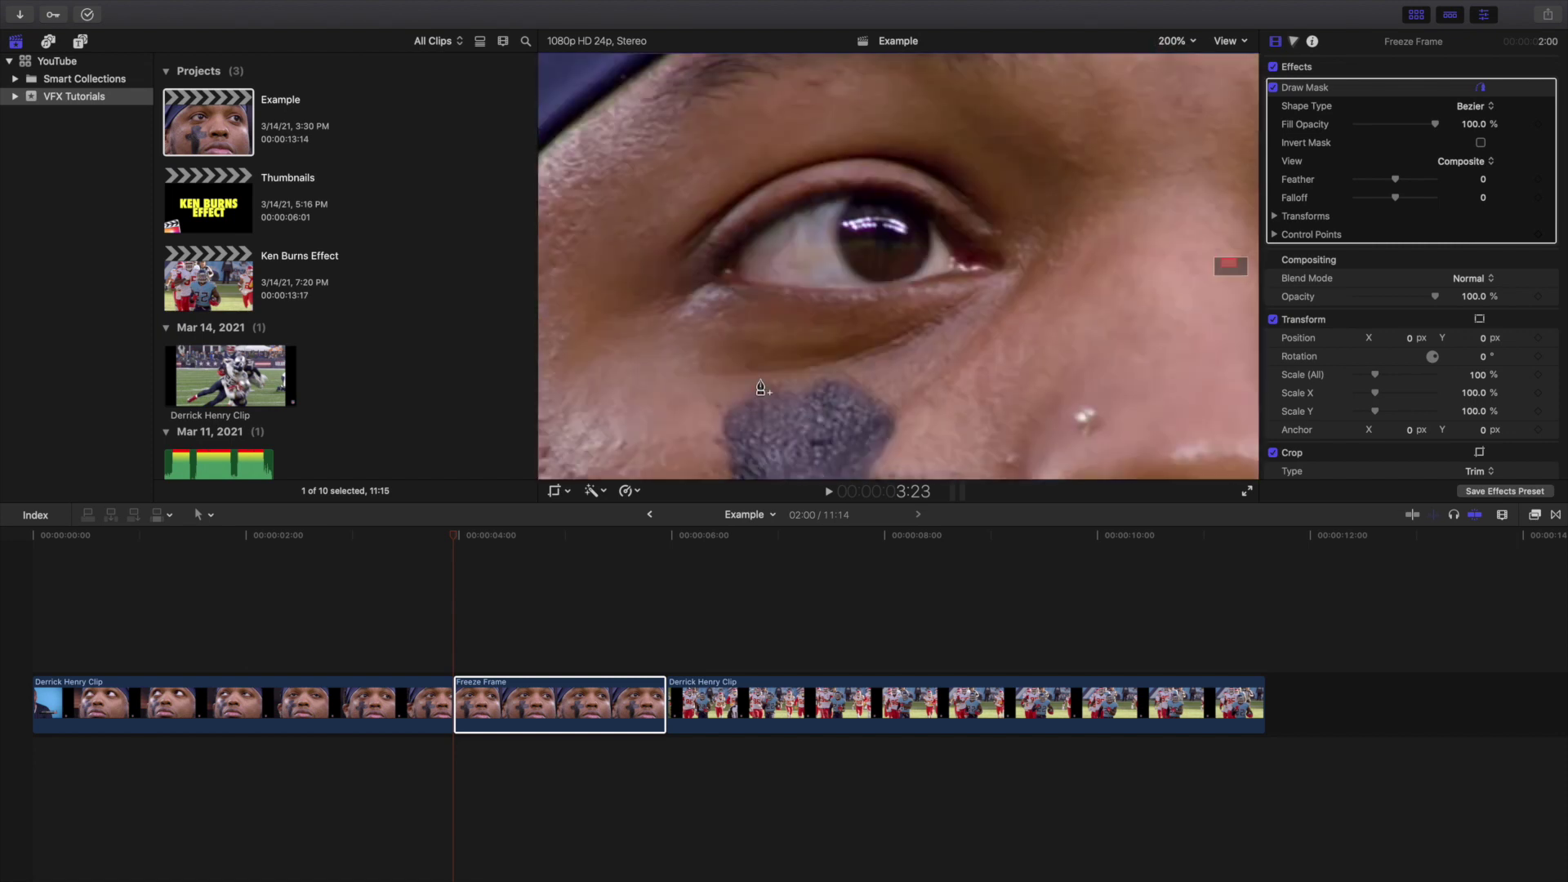
{"action": "left_click", "coordinate": [571, 698]}
{"action": "left_click", "coordinate": [784, 286]}
{"action": "left_click", "coordinate": [838, 287]}
{"action": "left_click", "coordinate": [903, 286]}
{"action": "left_click", "coordinate": [945, 277]}
{"action": "left_click", "coordinate": [998, 267]}
{"action": "left_click", "coordinate": [967, 227]}
{"action": "left_click", "coordinate": [919, 199]}
Step: Add points along the upper eyelid to the inner corner and close the eye mask
{"action": "left_click", "coordinate": [888, 186]}
{"action": "left_click", "coordinate": [829, 188]}
{"action": "left_click", "coordinate": [786, 203]}
{"action": "left_click", "coordinate": [746, 224]}
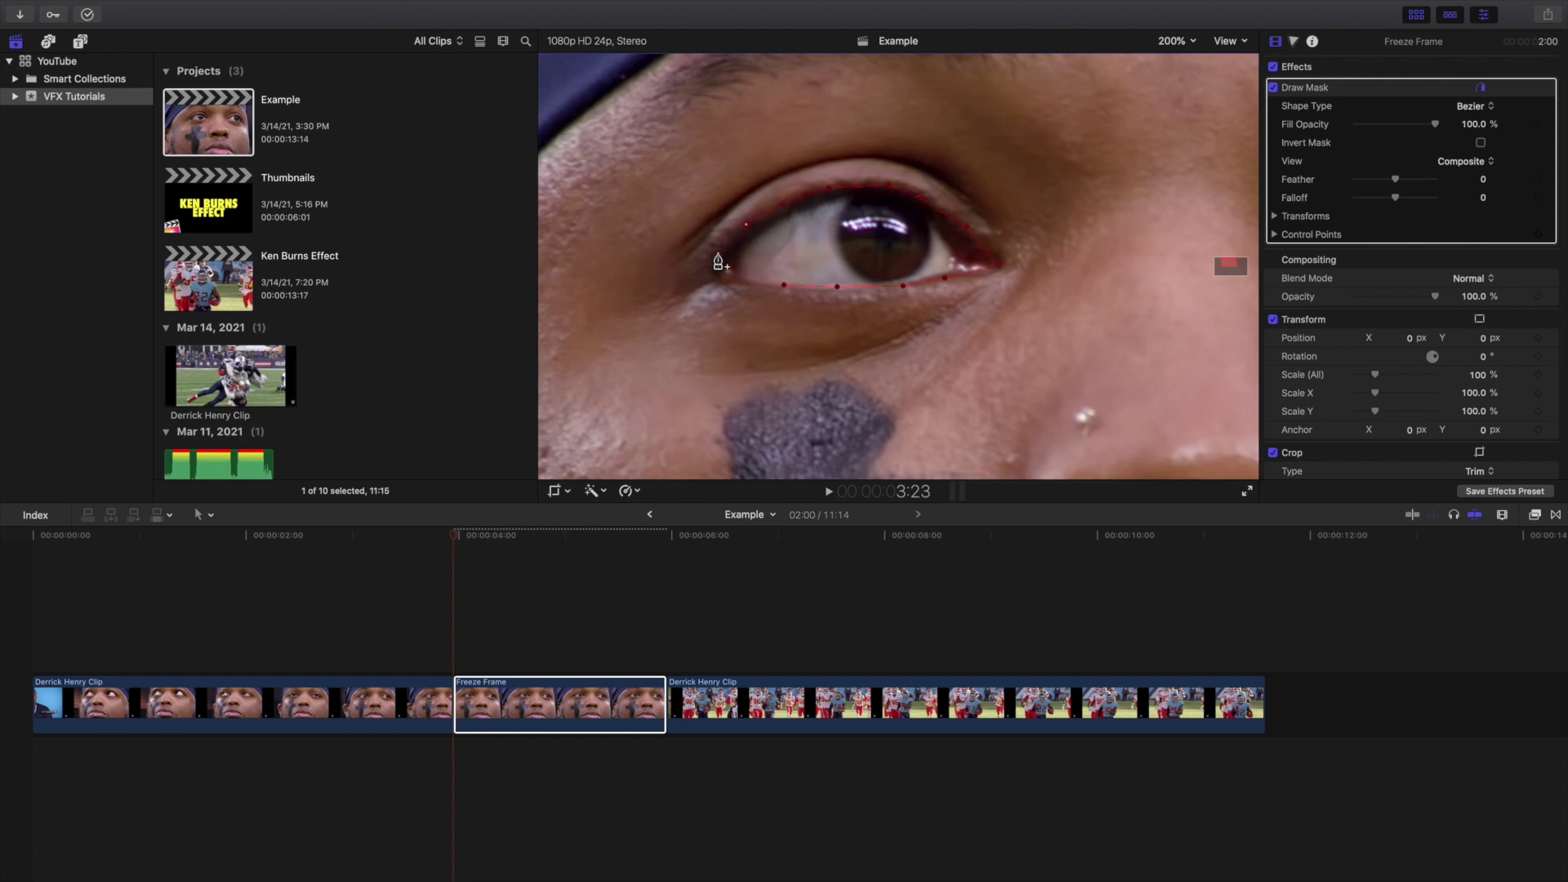
{"action": "left_click", "coordinate": [726, 242]}
{"action": "left_click", "coordinate": [708, 269]}
{"action": "left_click", "coordinate": [740, 284]}
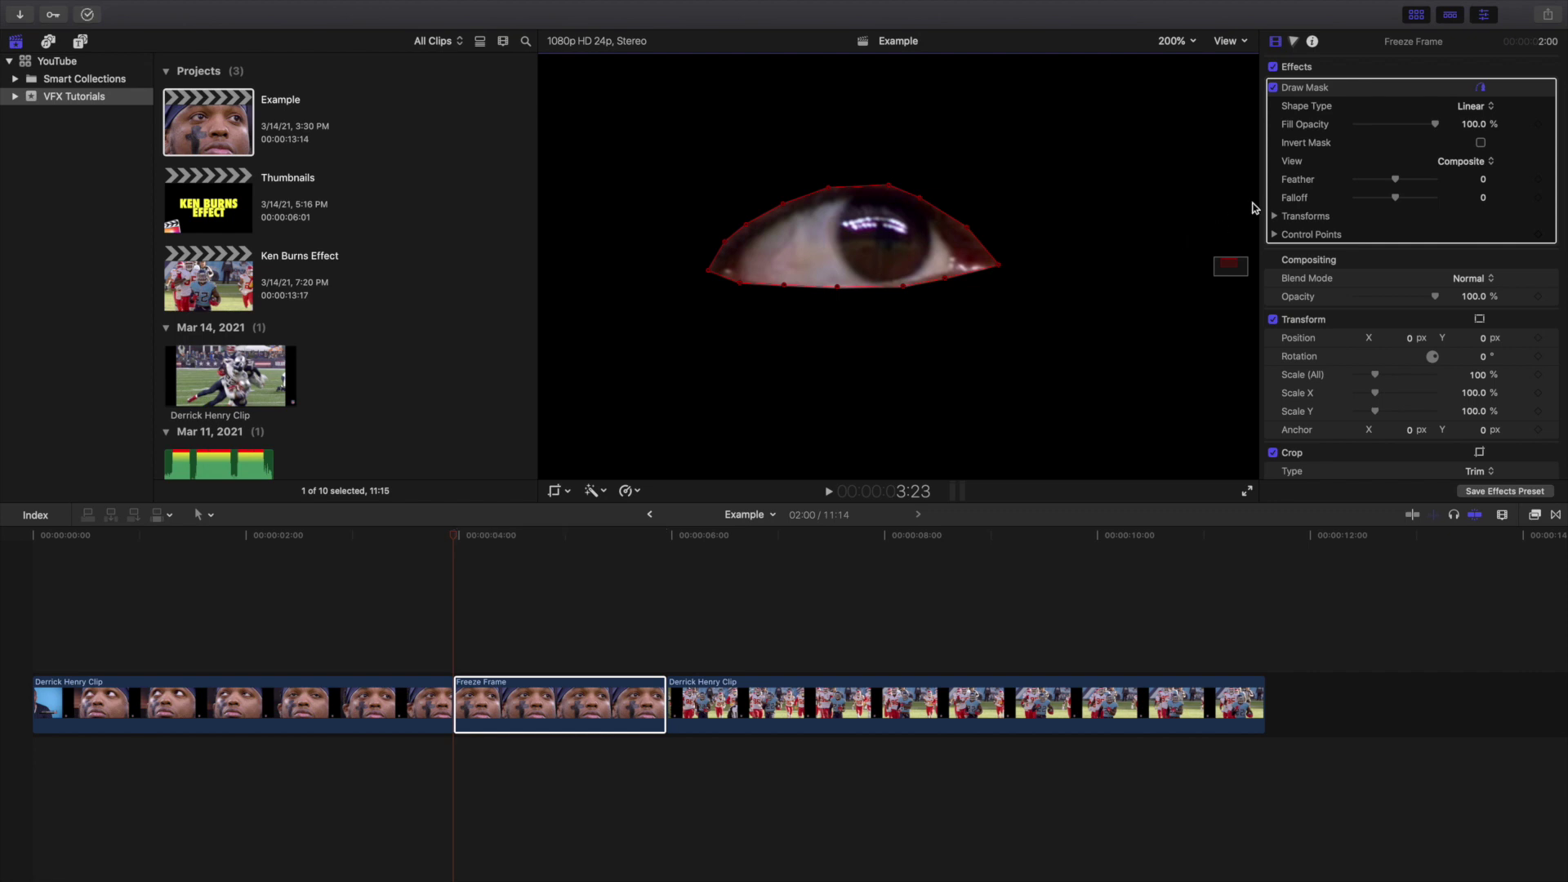
{"action": "left_click", "coordinate": [1481, 143]}
Step: Give the Draw Mask a feather of 20
{"action": "left_click", "coordinate": [1483, 181]}
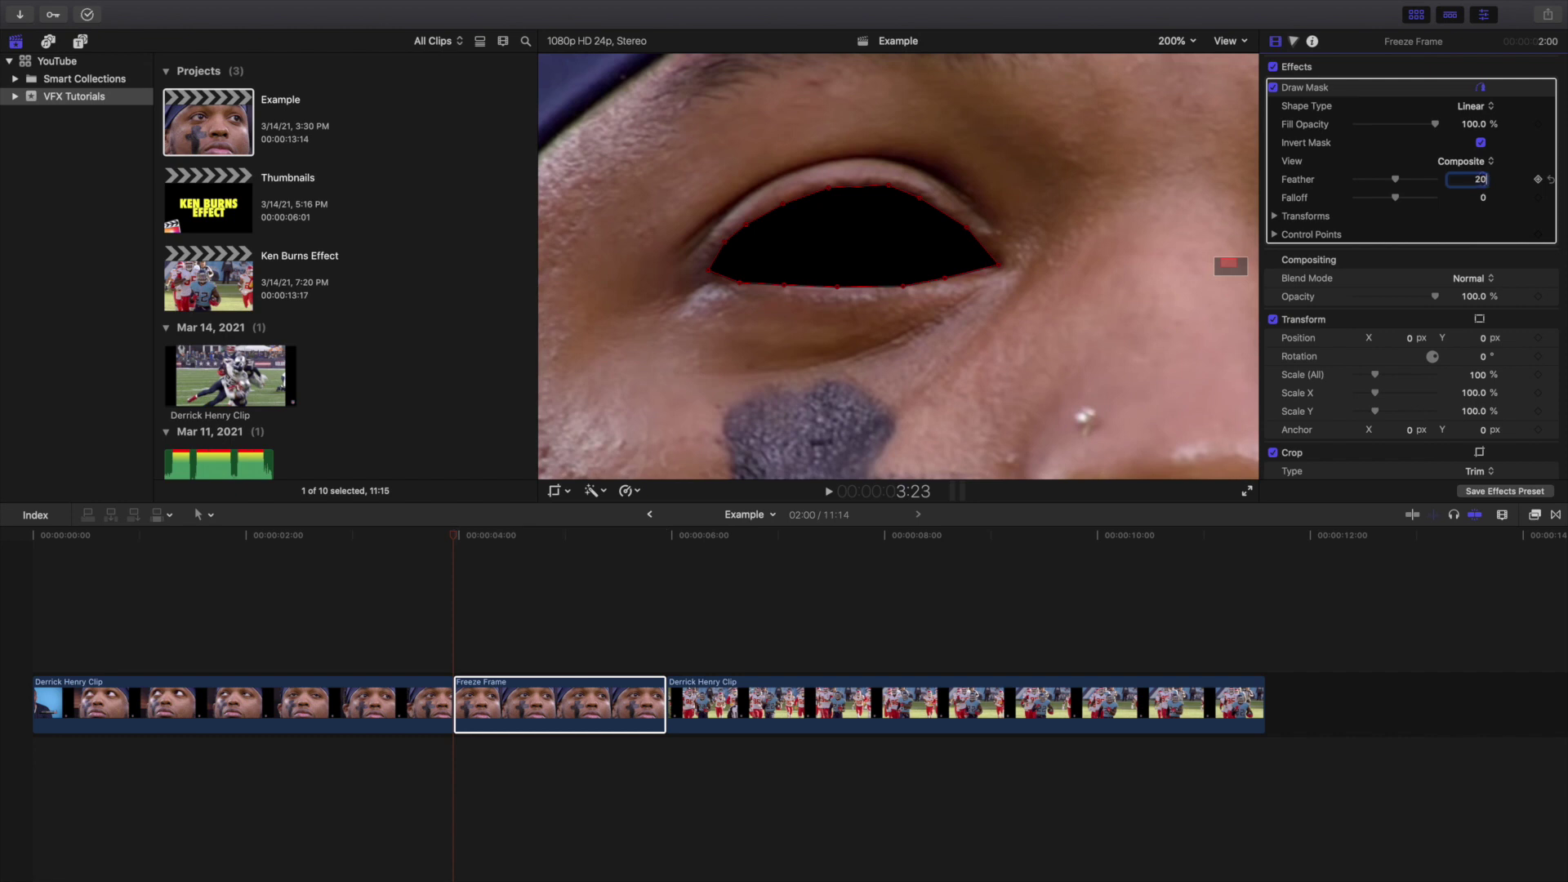
{"action": "key", "text": "Return"}
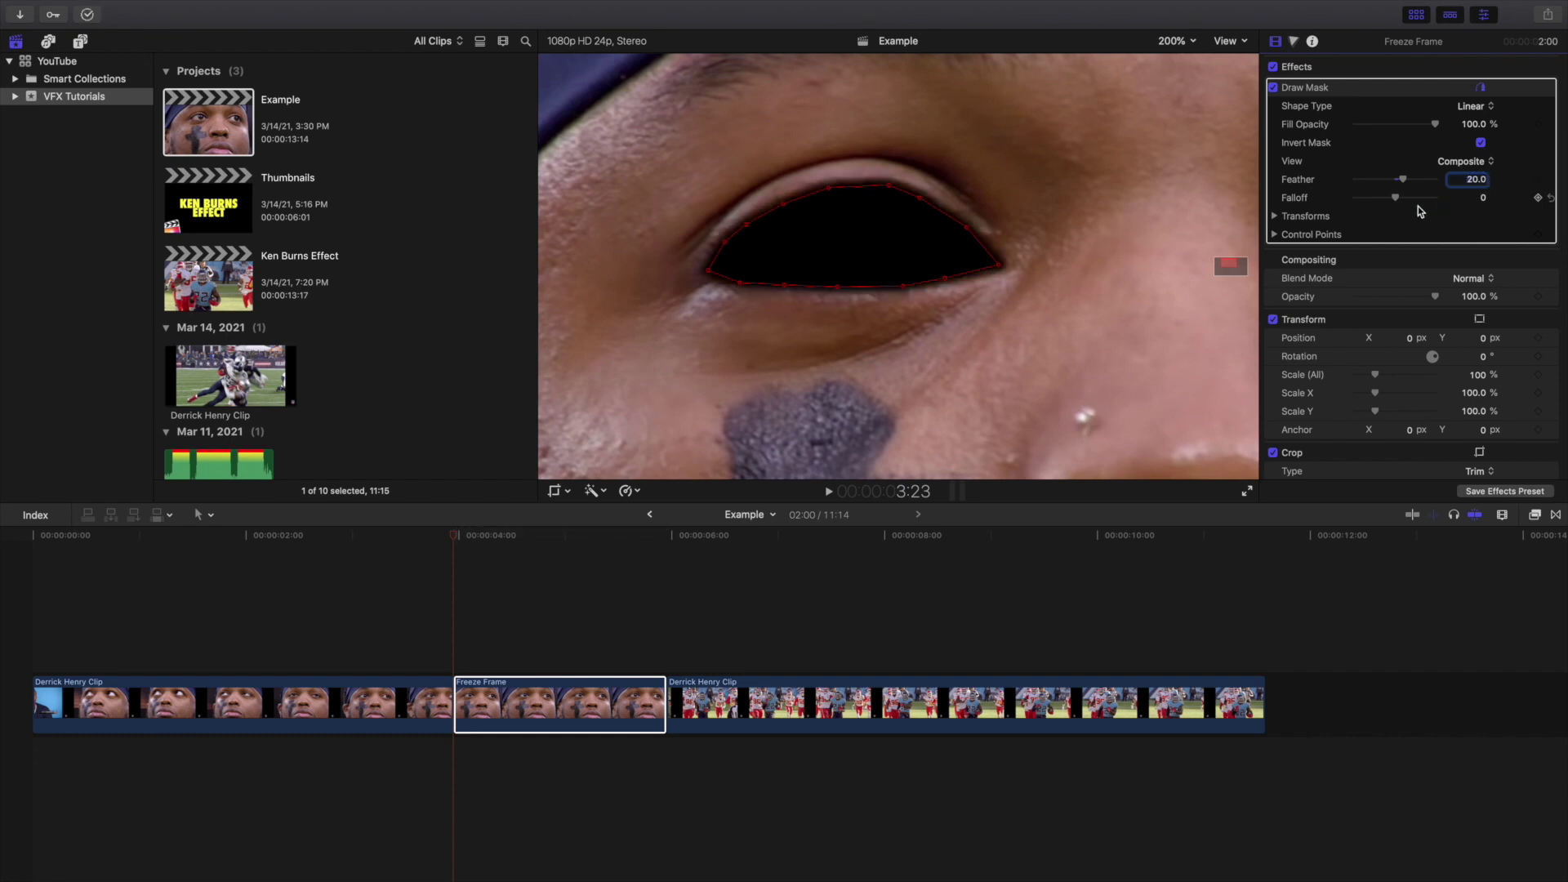
Step: Make control point 8 and the inner upper-lid point smooth, raising point 8 slightly
{"action": "right_click", "coordinate": [890, 191]}
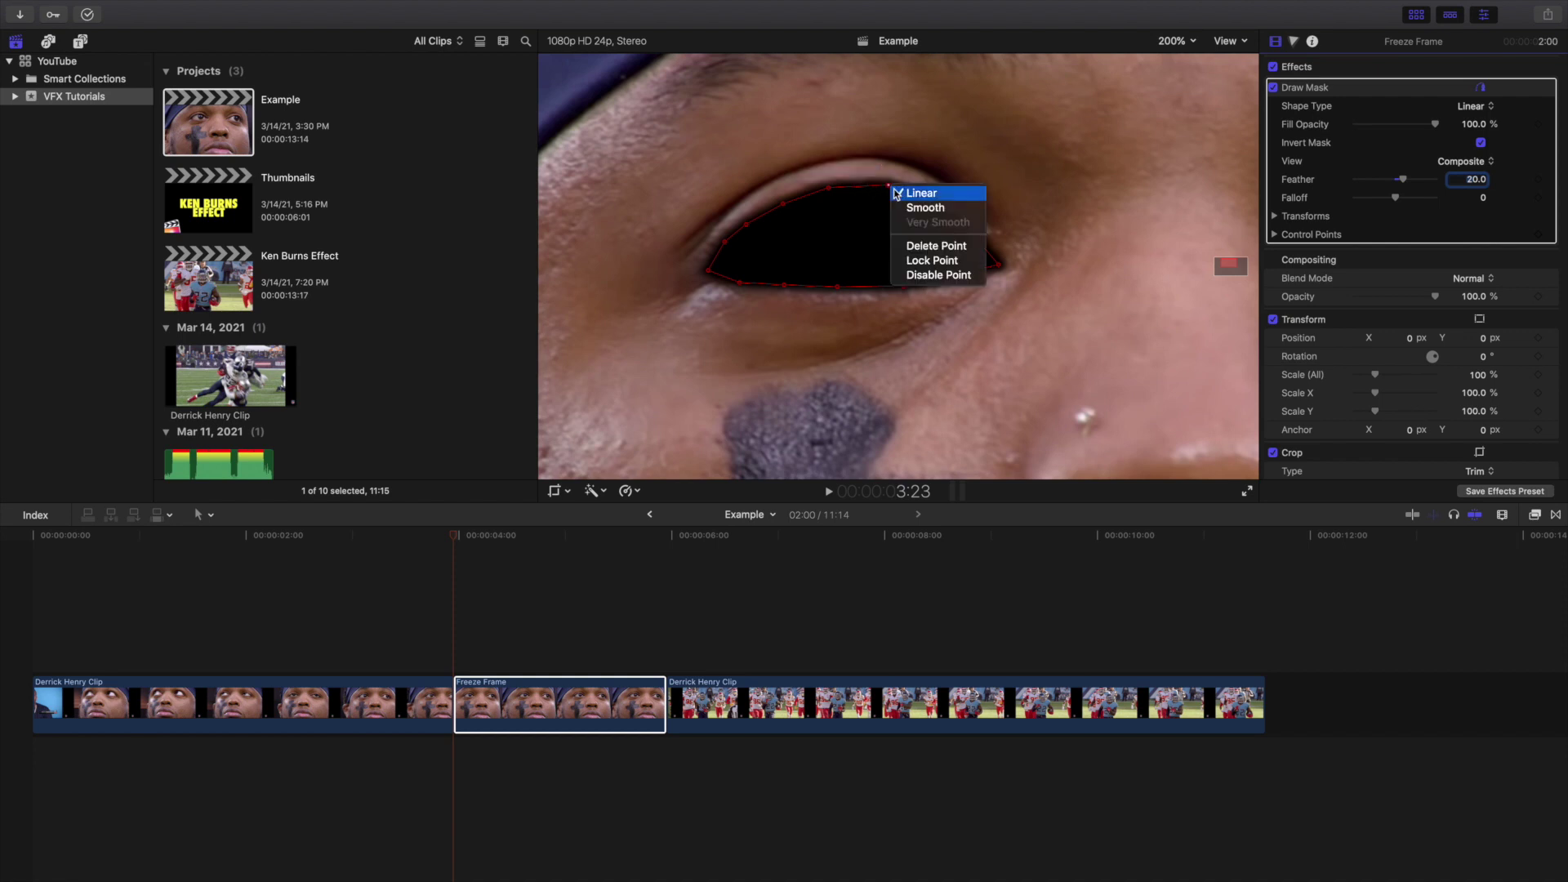
{"action": "left_click", "coordinate": [921, 206]}
{"action": "left_click_drag", "start_coordinate": [883, 185], "coordinate": [888, 180]}
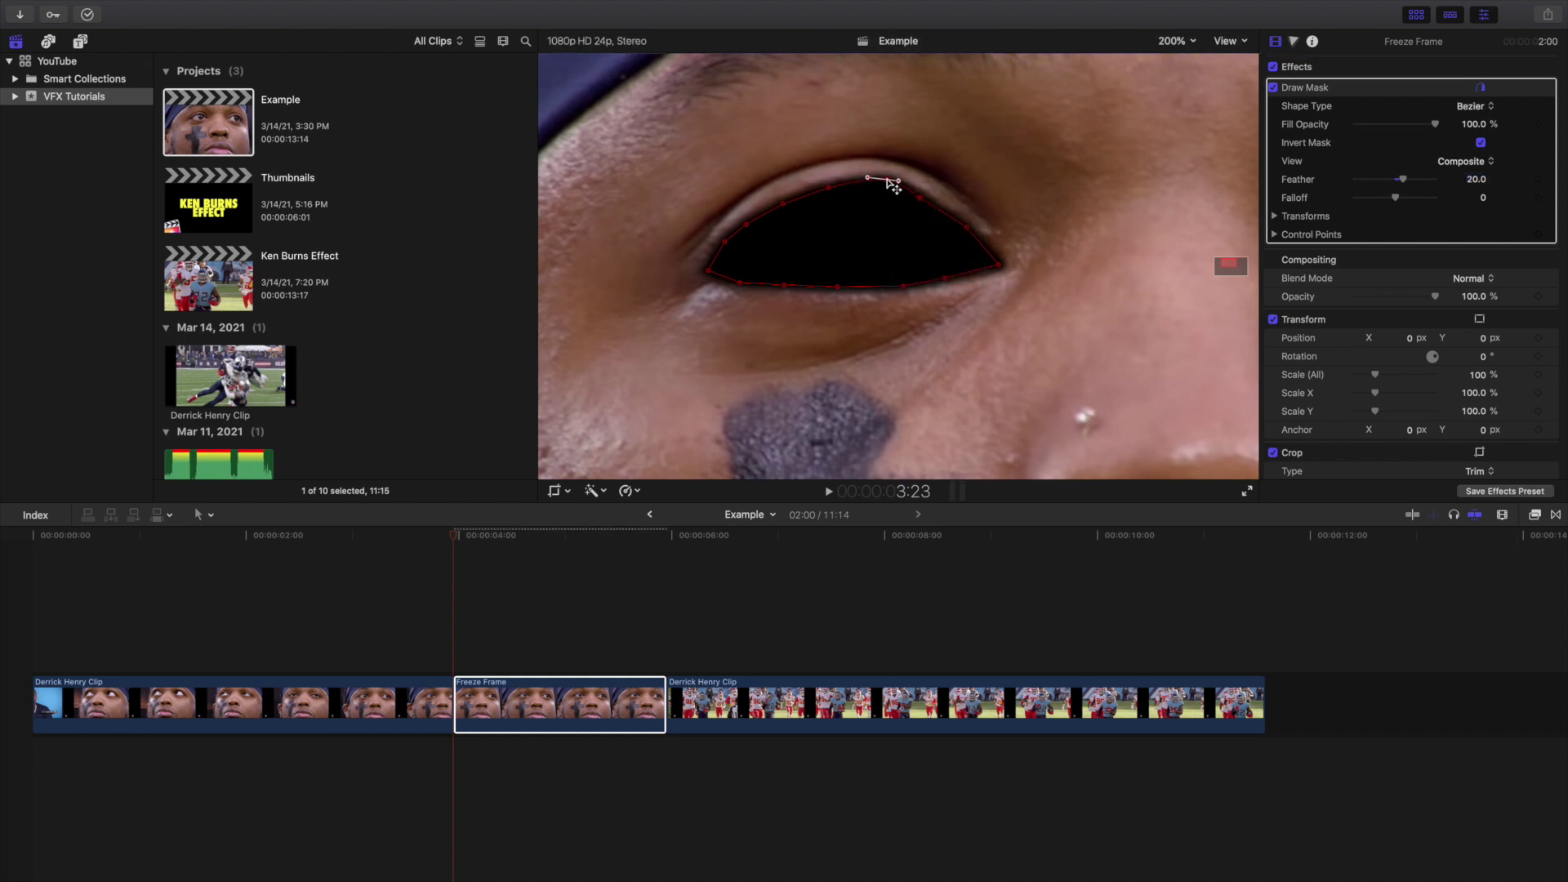
{"action": "right_click", "coordinate": [830, 188]}
{"action": "left_click", "coordinate": [799, 211]}
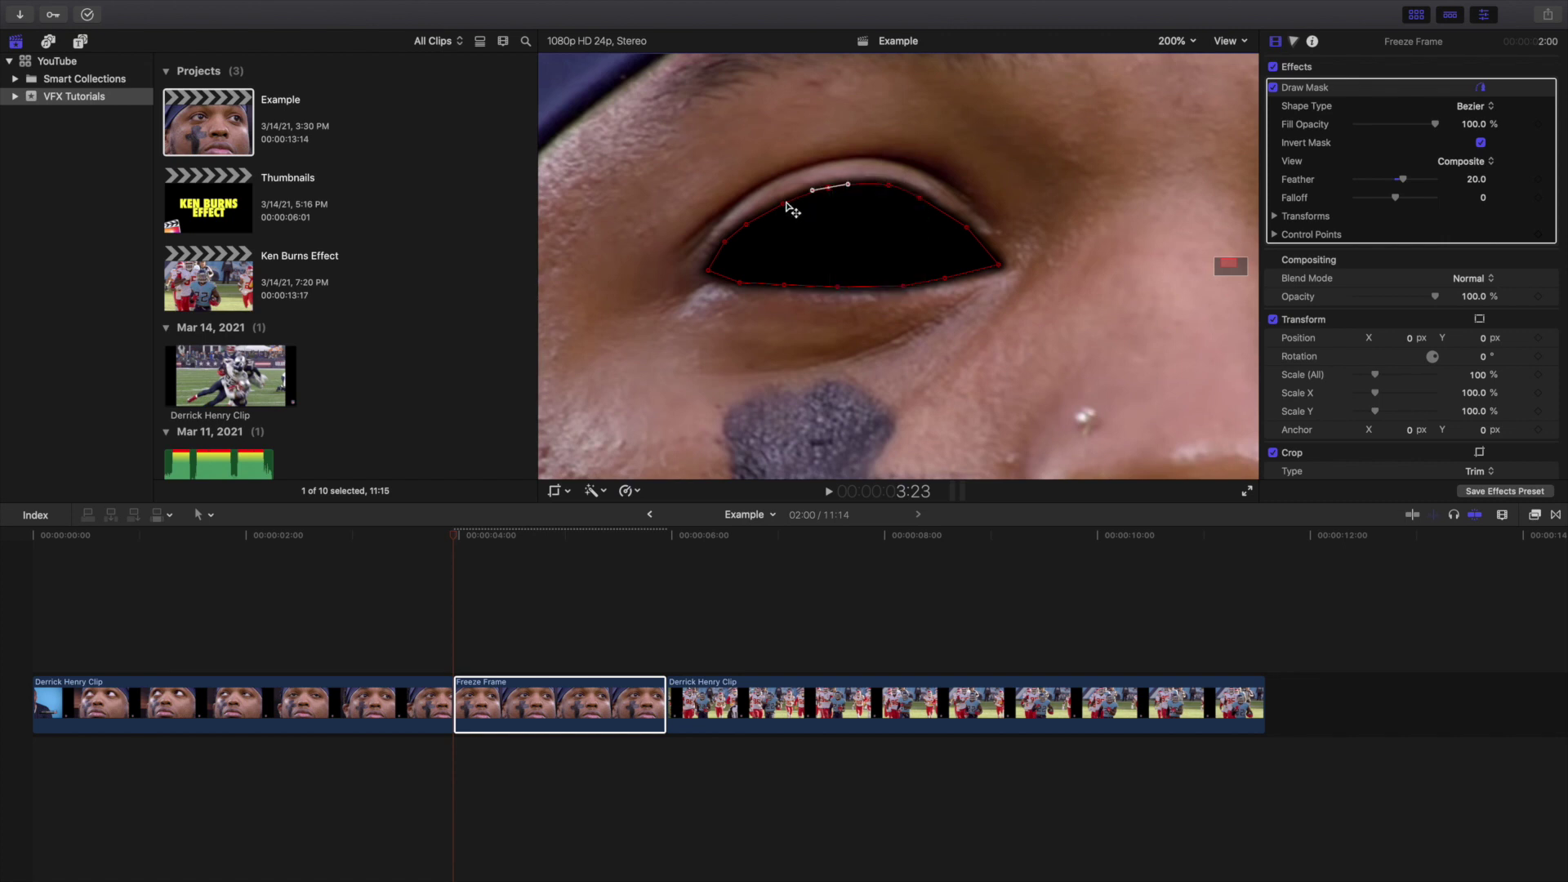
{"action": "right_click", "coordinate": [786, 203]}
{"action": "left_click", "coordinate": [820, 225]}
Step: Deselect the clip to preview the smoothed mask, then reselect the Freeze Frame clip
{"action": "left_click", "coordinate": [459, 573]}
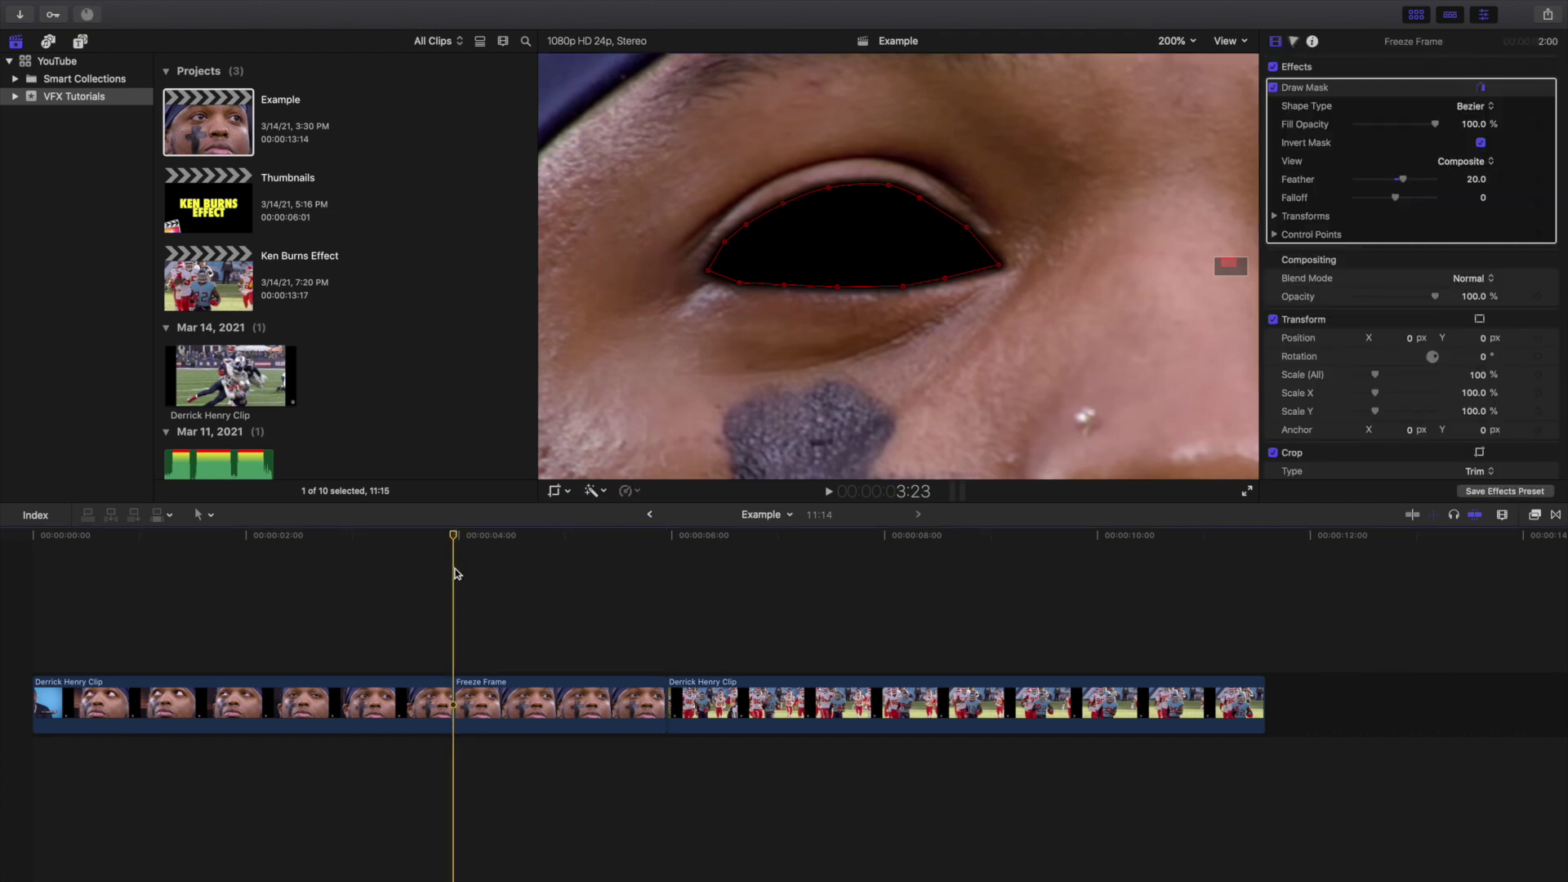
{"action": "left_click", "coordinate": [529, 699]}
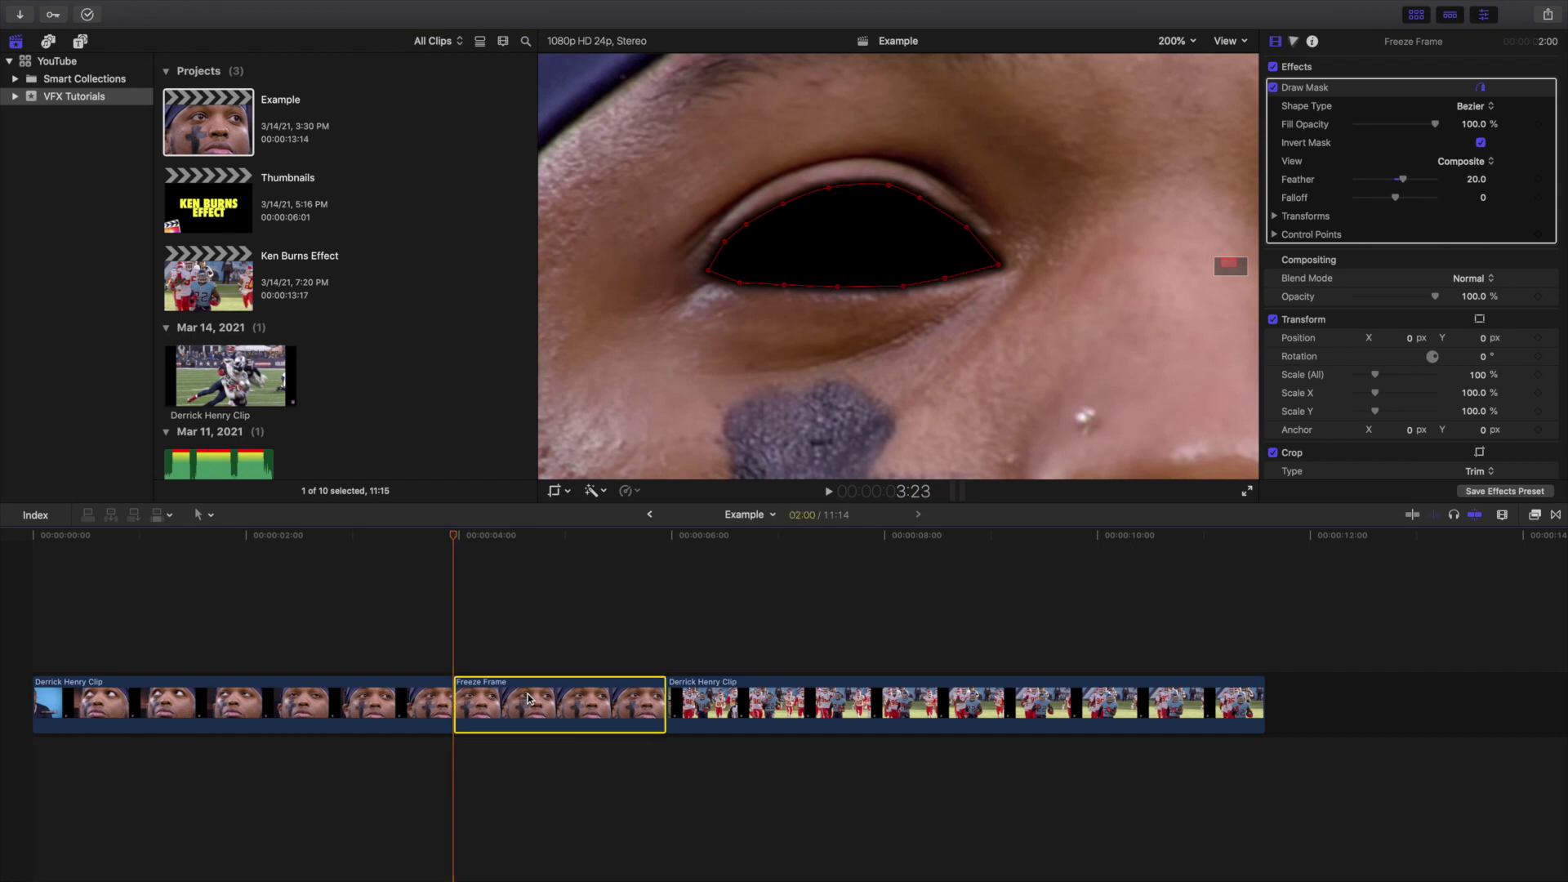
{"action": "left_click", "coordinate": [564, 492]}
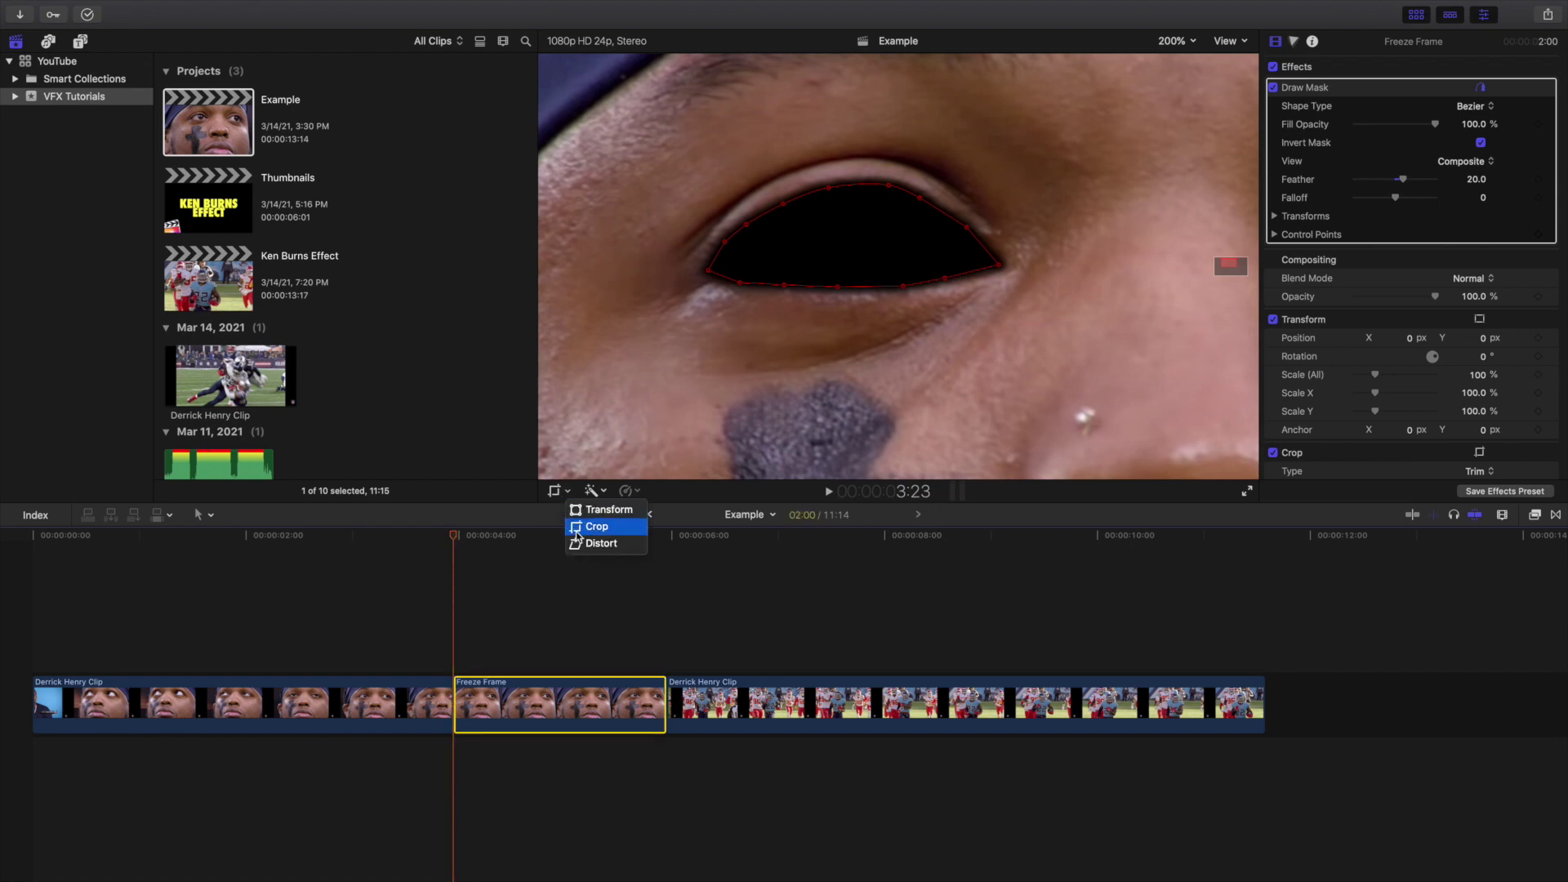
Step: Set the viewer zoom back to Fit so the whole face is shown
{"action": "left_click", "coordinate": [1190, 46]}
{"action": "left_click", "coordinate": [1188, 45]}
{"action": "left_click", "coordinate": [1183, 51]}
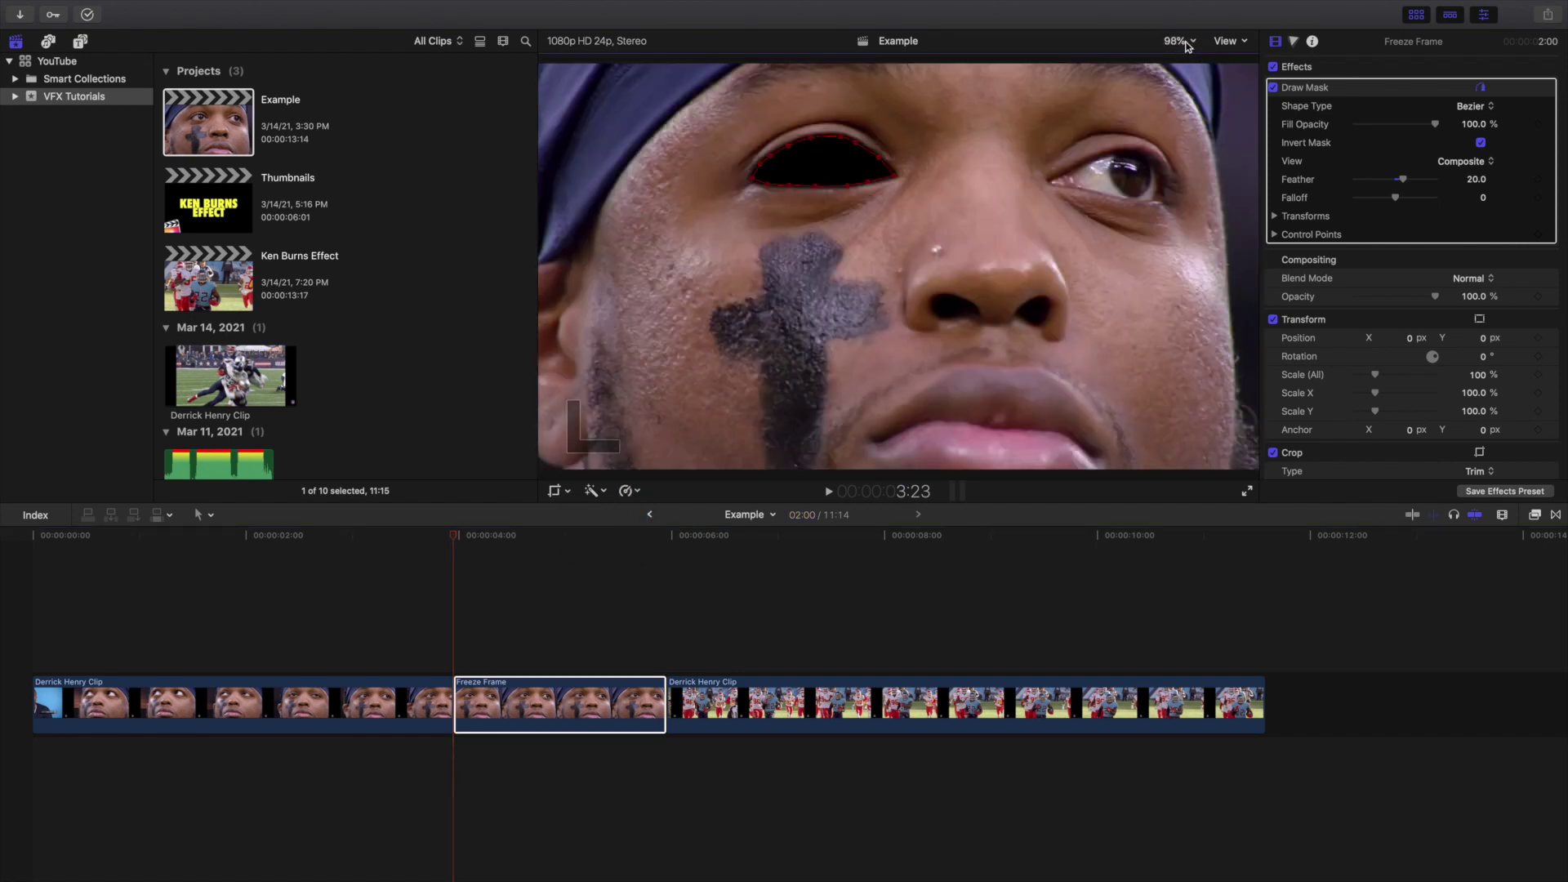
{"action": "left_click", "coordinate": [1185, 45]}
{"action": "left_click", "coordinate": [1191, 147]}
{"action": "left_click", "coordinate": [1180, 40]}
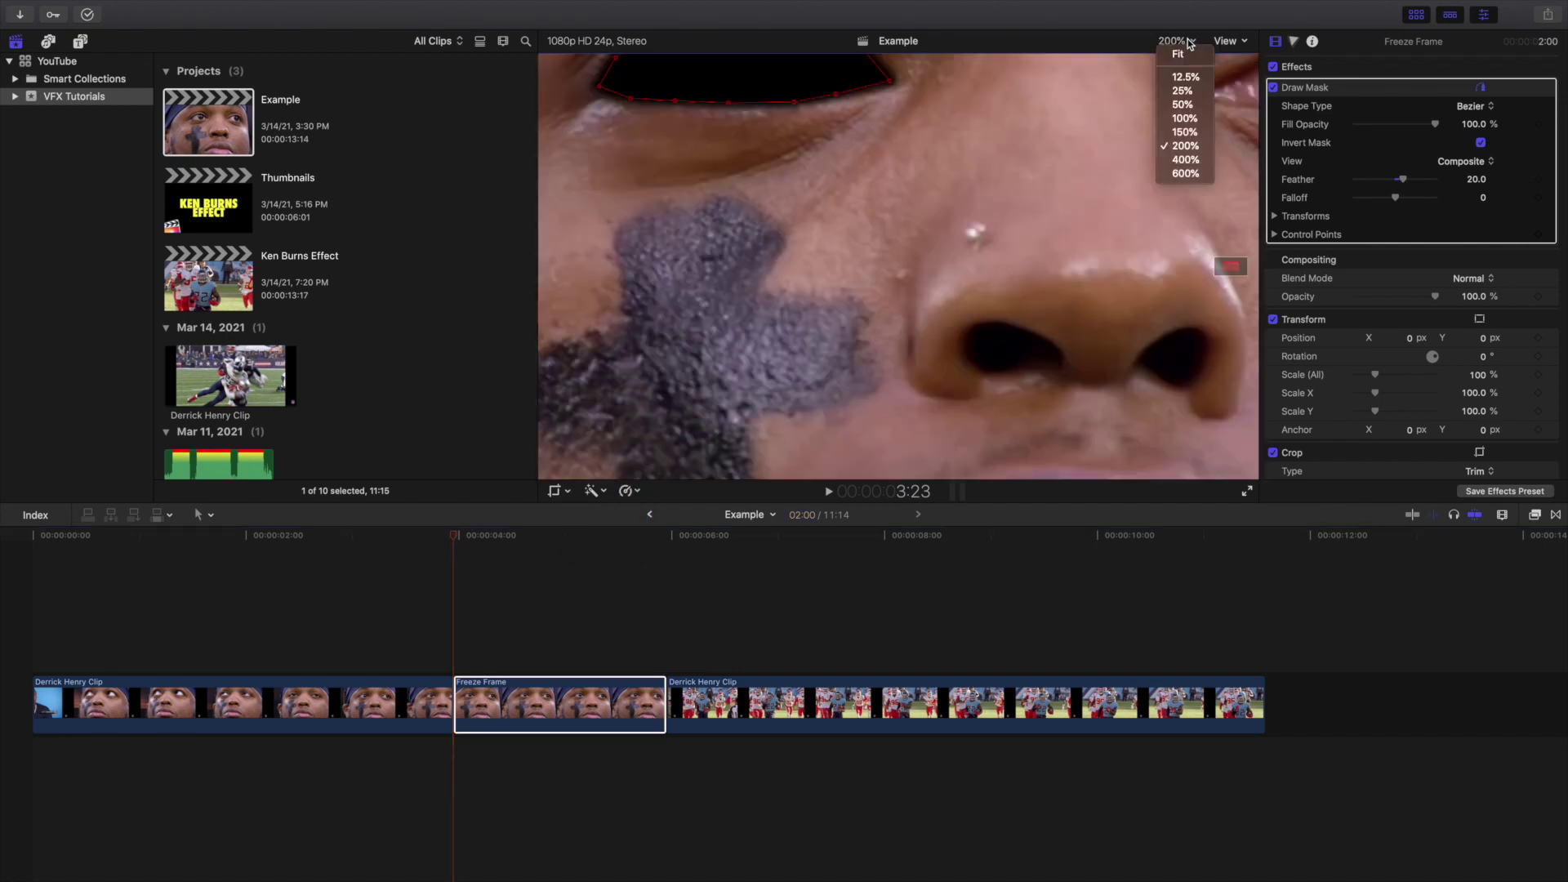
{"action": "left_click", "coordinate": [1184, 54]}
Step: Switch the Freeze Frame clip into Crop mode and choose Ken Burns
{"action": "left_click", "coordinate": [568, 492]}
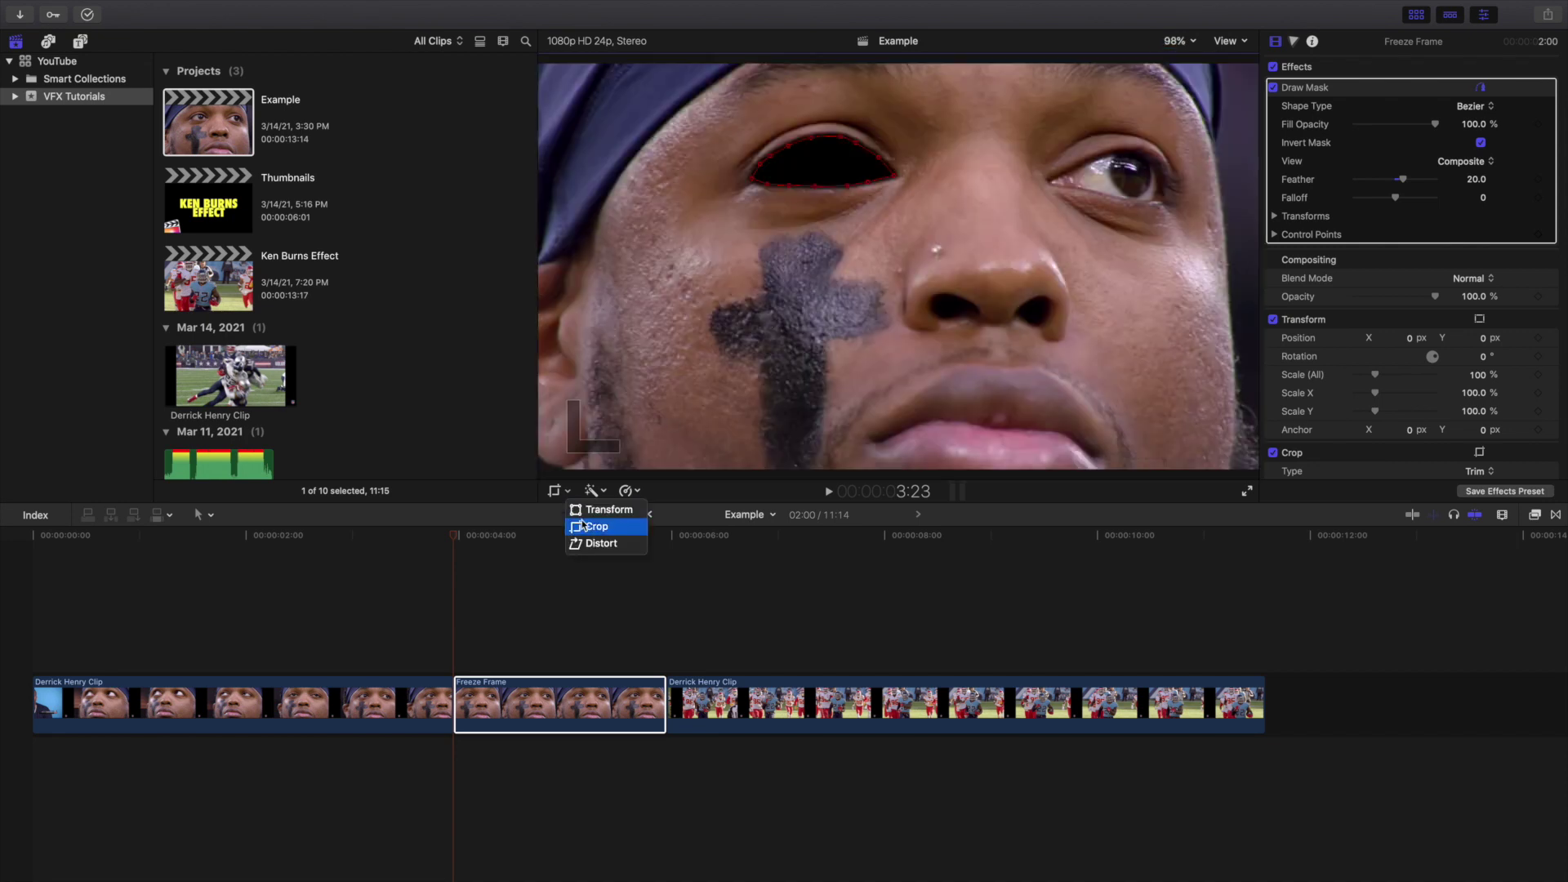
{"action": "left_click", "coordinate": [595, 529]}
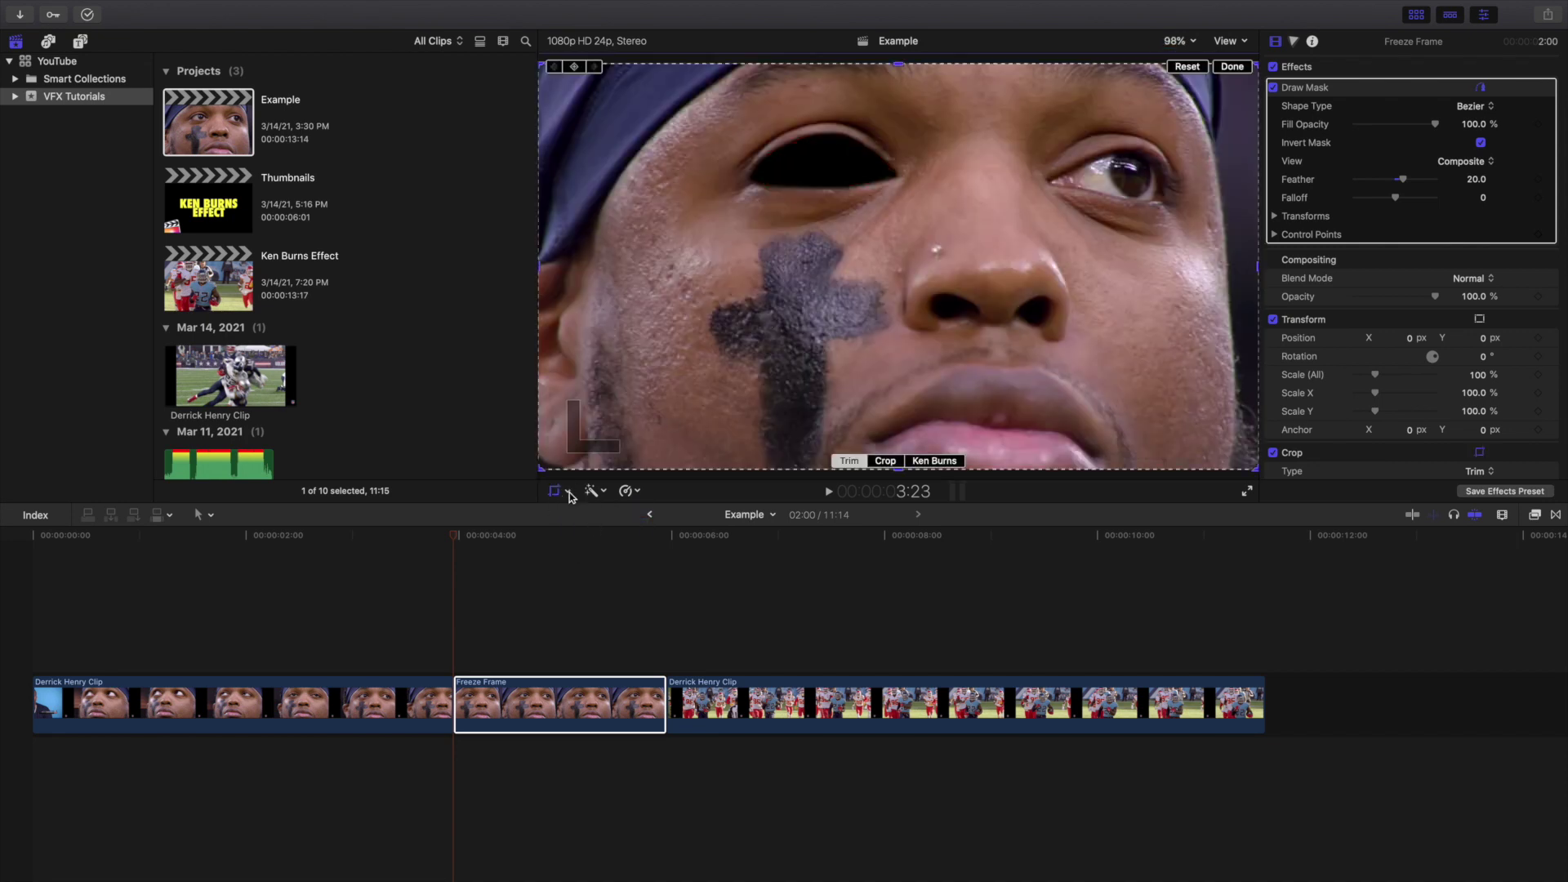
{"action": "left_click", "coordinate": [570, 494]}
{"action": "left_click", "coordinate": [589, 532]}
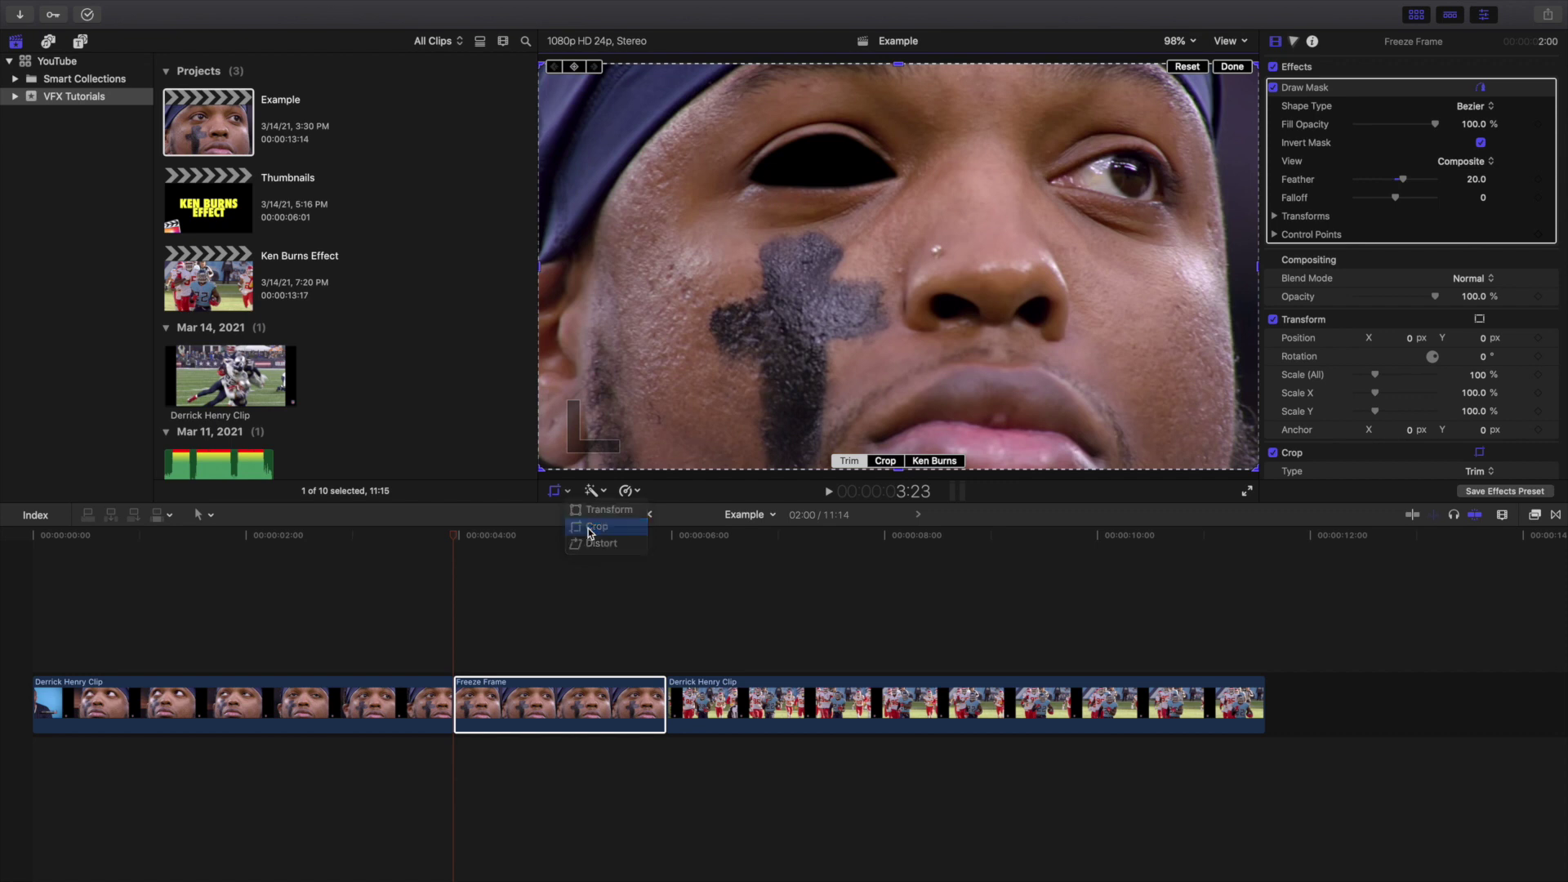
{"action": "left_click", "coordinate": [950, 463]}
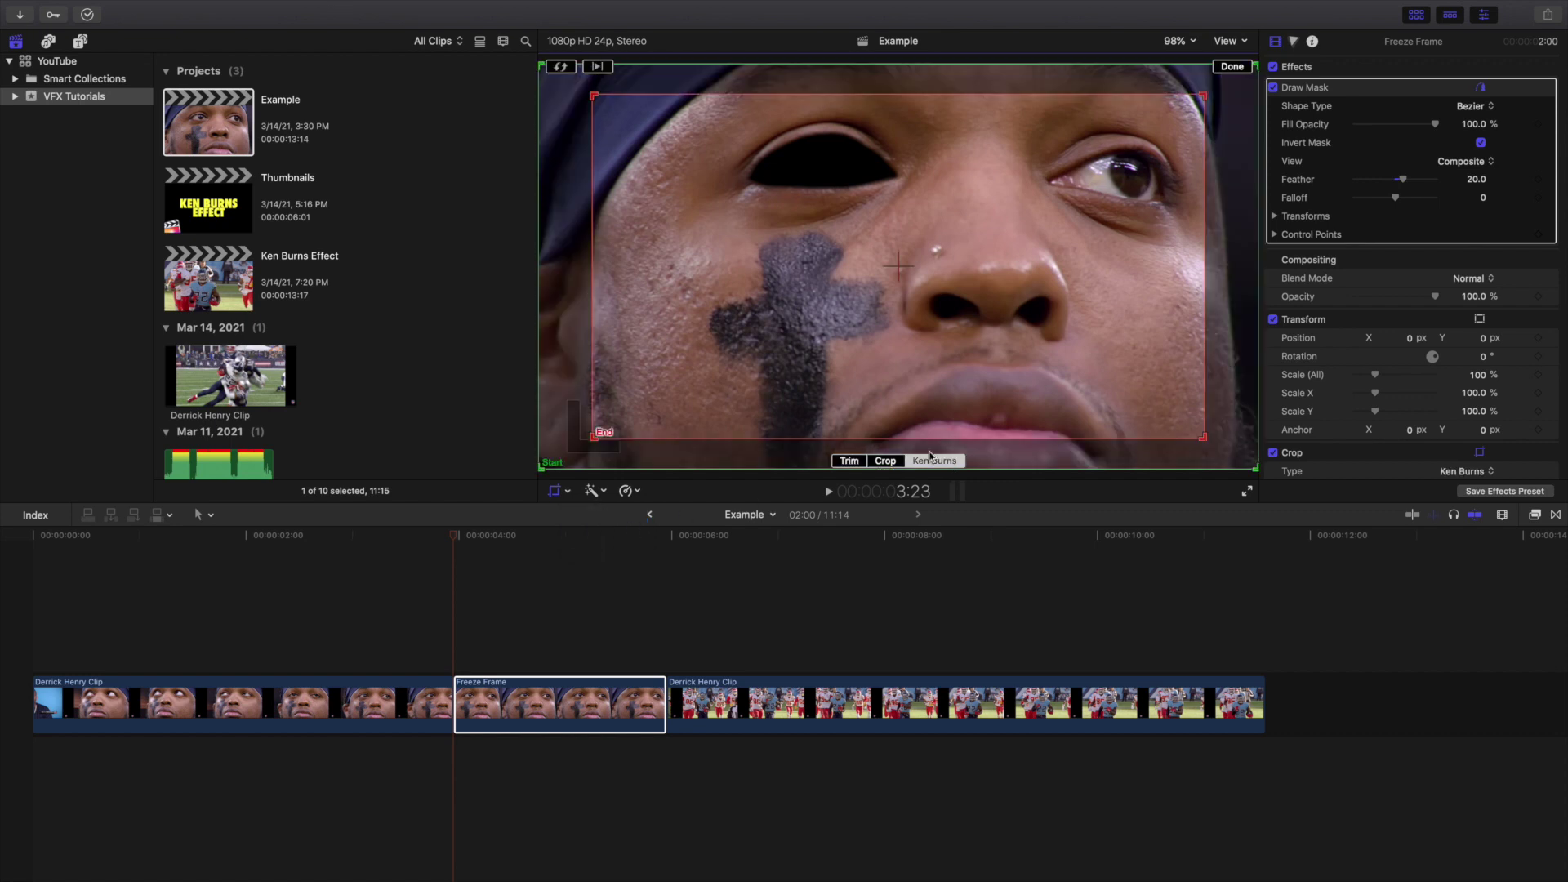
Step: Shrink the Ken Burns End rectangle to a tight box inside the blacked-out eye
{"action": "left_click_drag", "start_coordinate": [590, 439], "coordinate": [834, 170]}
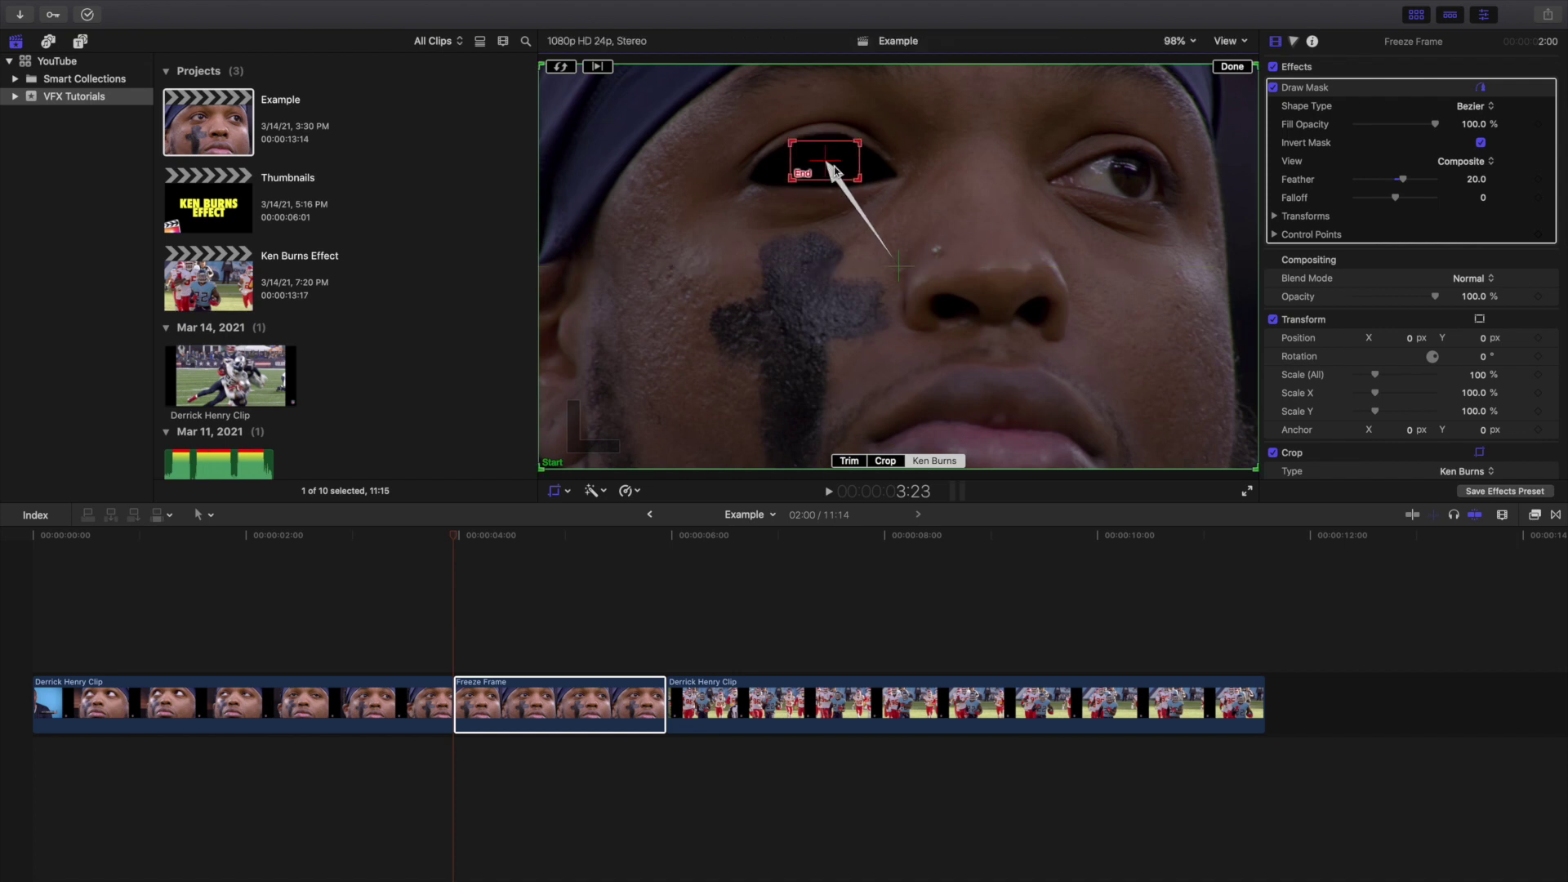
{"action": "left_click", "coordinate": [1184, 47]}
{"action": "left_click", "coordinate": [1190, 153]}
{"action": "left_click_drag", "start_coordinate": [1228, 266], "coordinate": [1227, 262]}
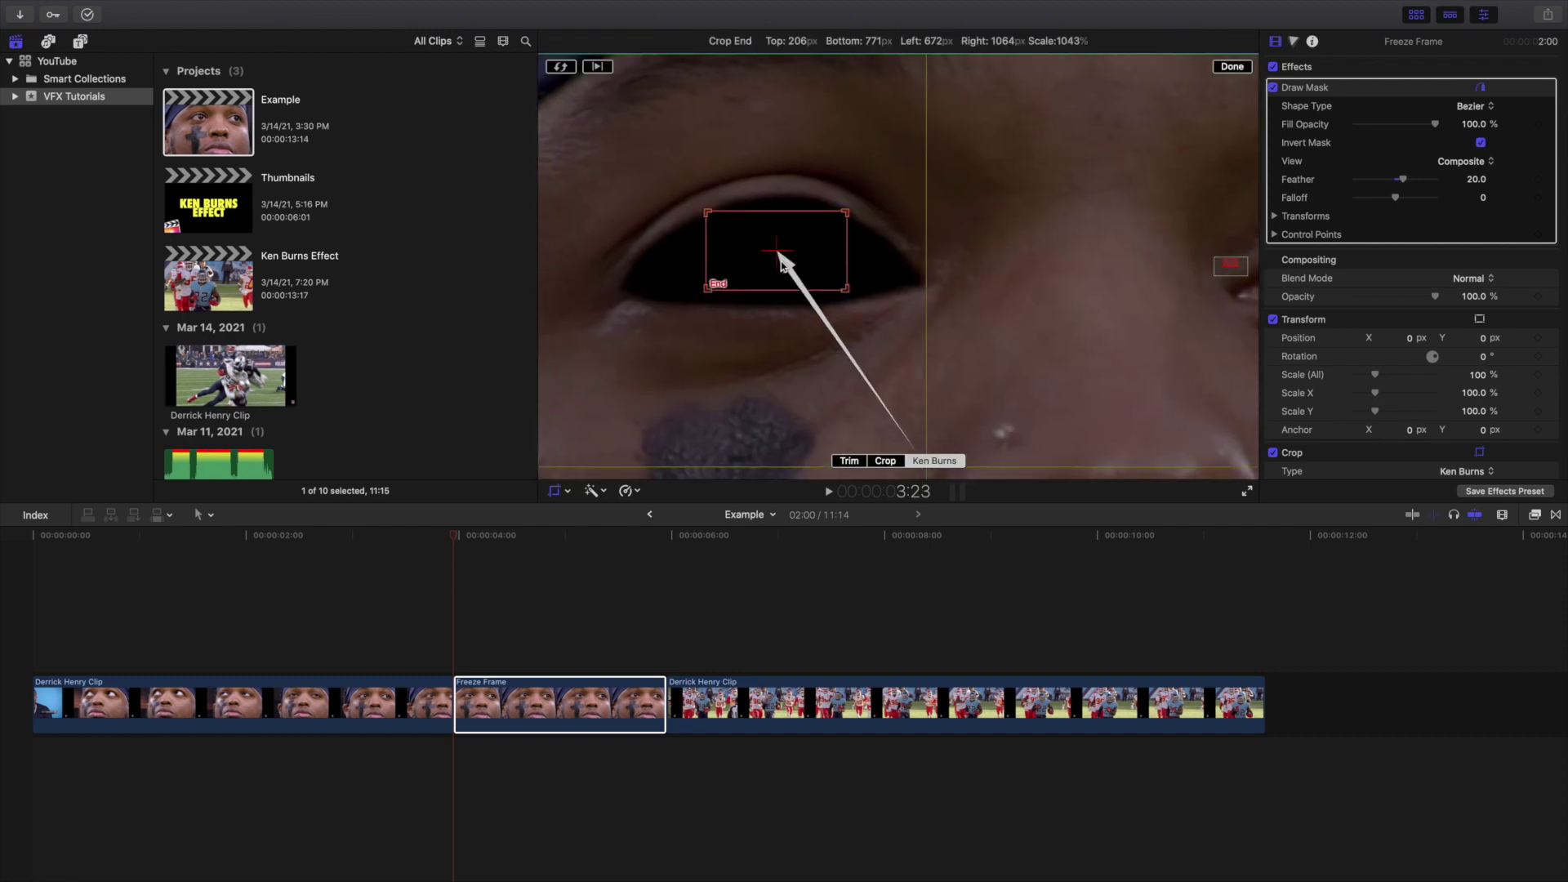
{"action": "left_click_drag", "start_coordinate": [707, 289], "coordinate": [773, 264]}
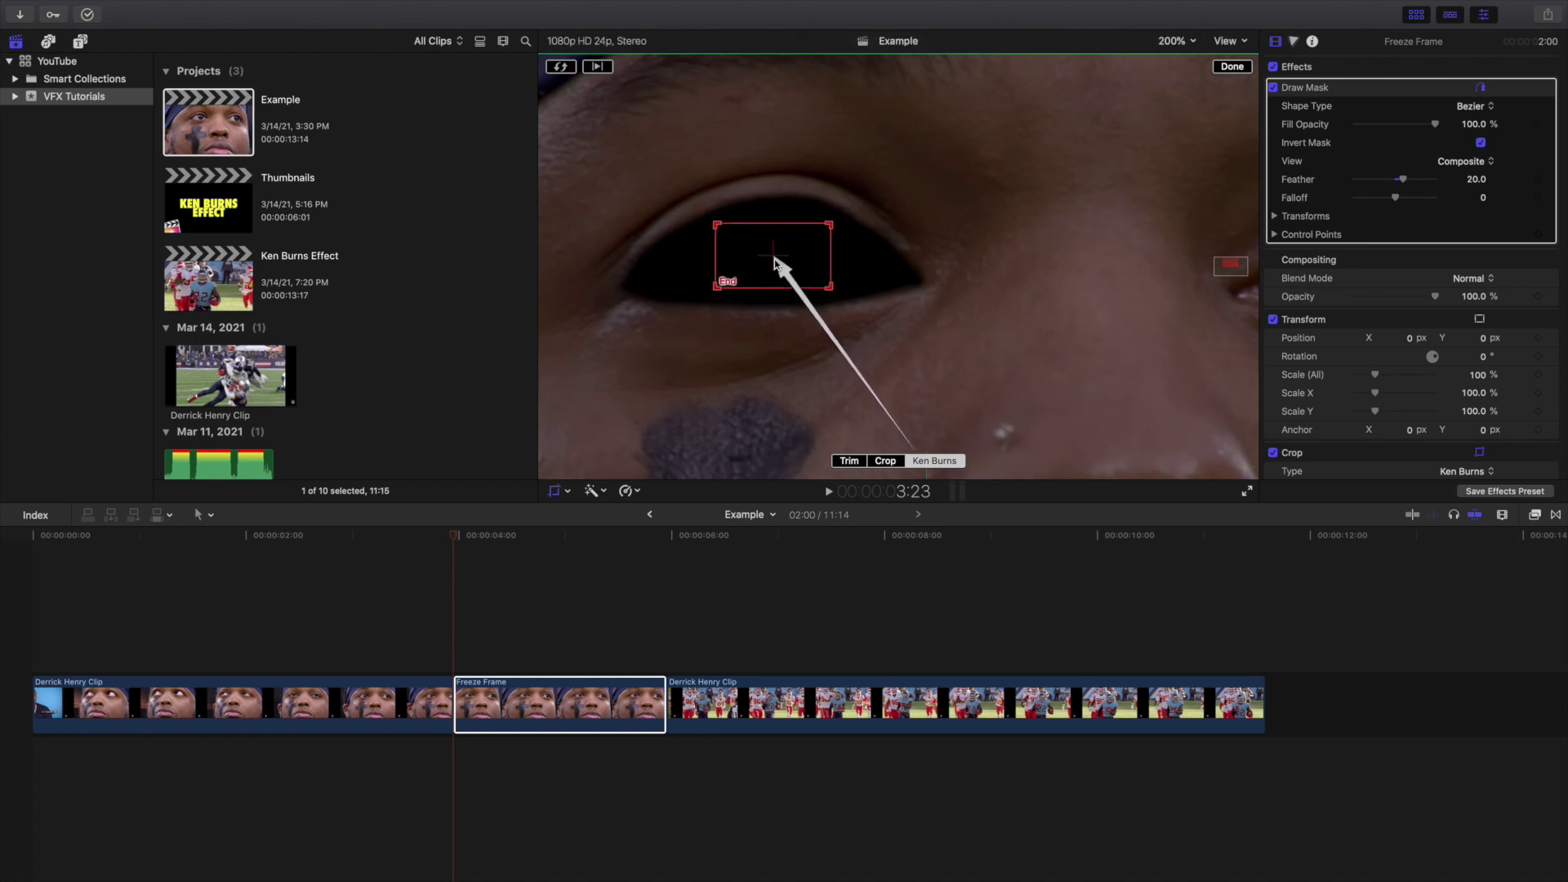
{"action": "left_click", "coordinate": [1233, 67]}
{"action": "left_click", "coordinate": [1174, 41]}
{"action": "left_click", "coordinate": [1174, 54]}
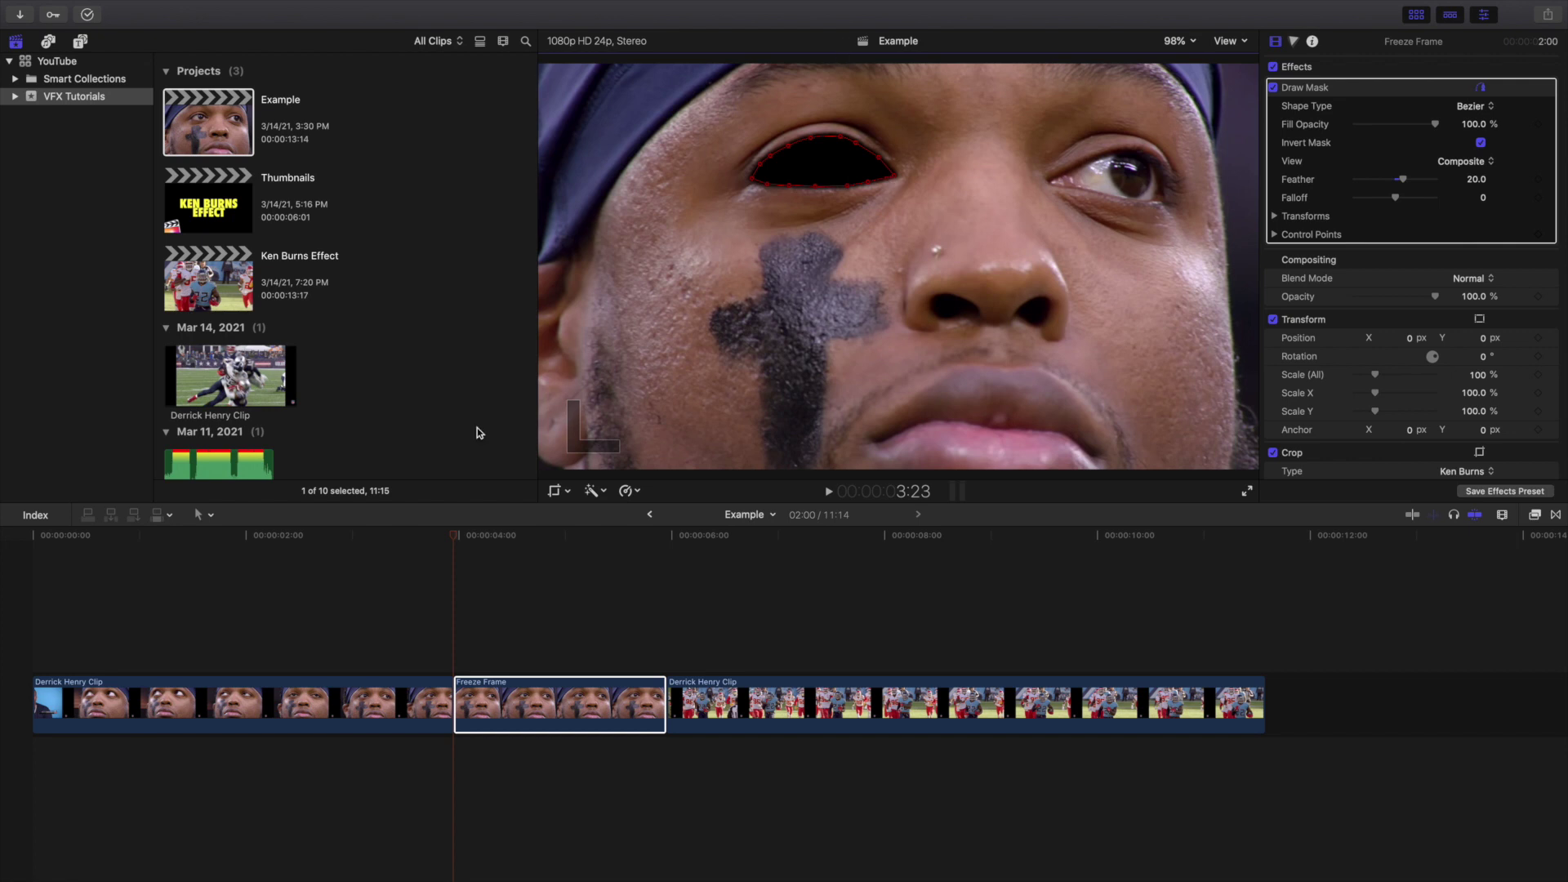
{"action": "left_click", "coordinate": [29, 660]}
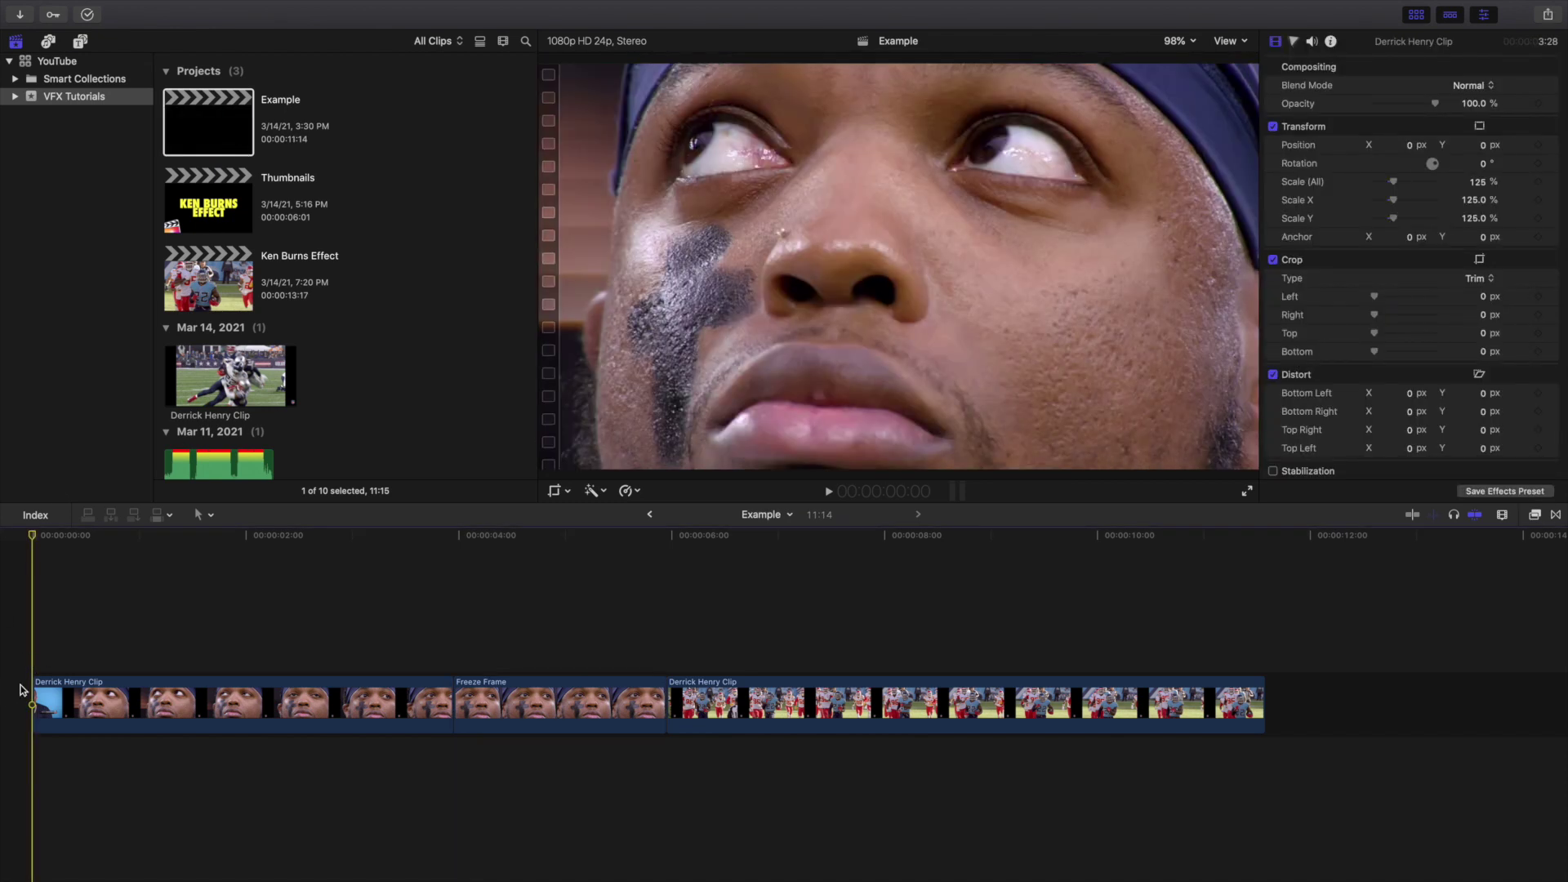
{"action": "key", "text": "space"}
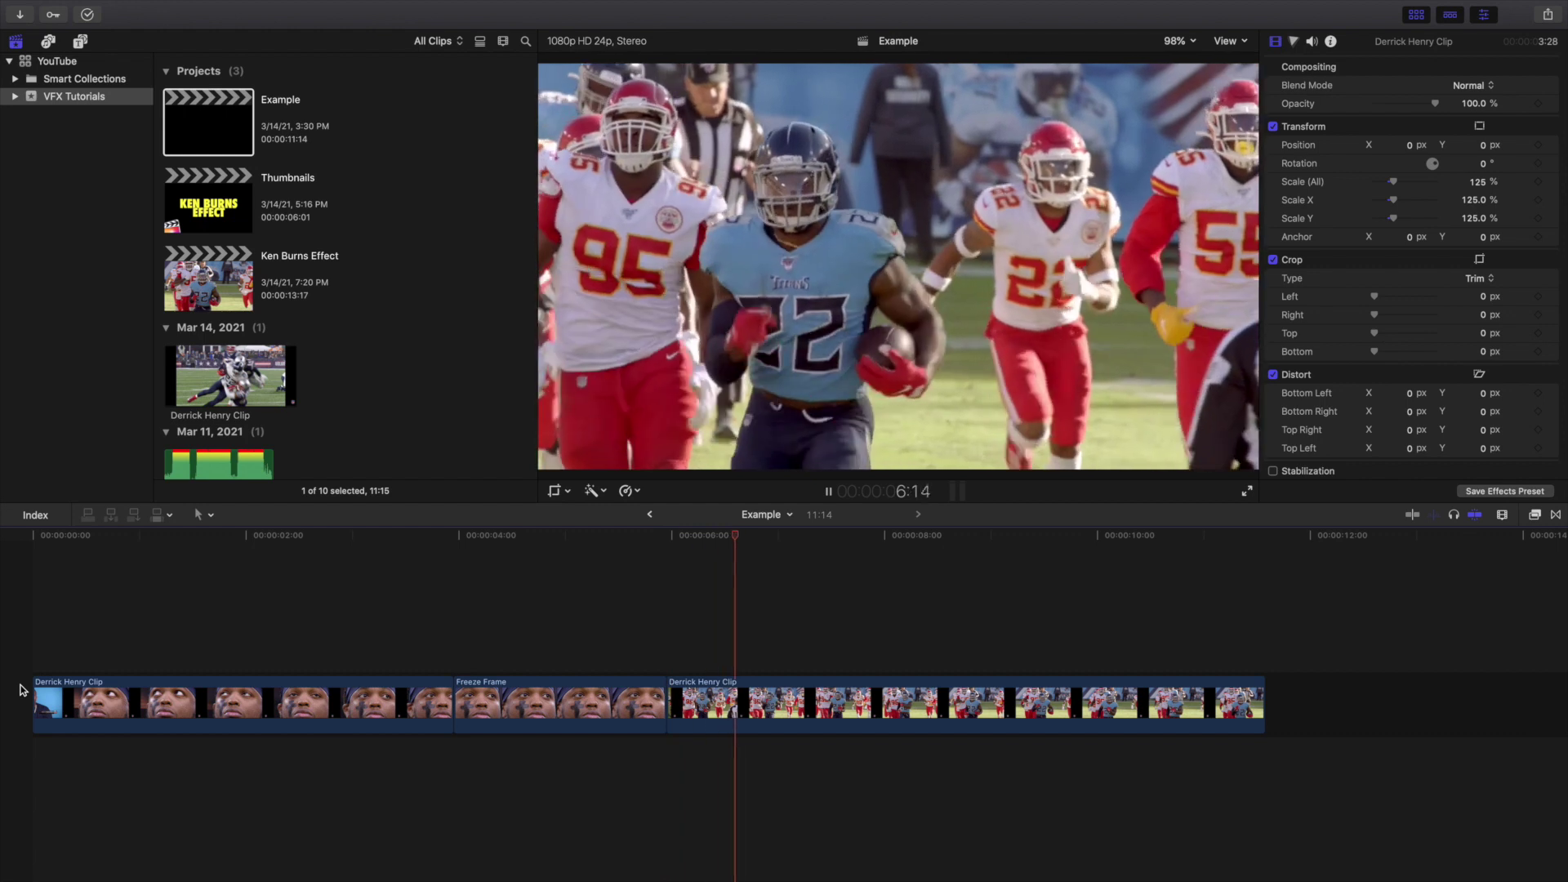
{"action": "key", "text": "space"}
{"action": "left_click", "coordinate": [901, 695]}
Step: Connect the running-play clip beneath the Freeze Frame, starting at its edit, with mask controls hidden
{"action": "left_click_drag", "start_coordinate": [874, 707], "coordinate": [661, 772]}
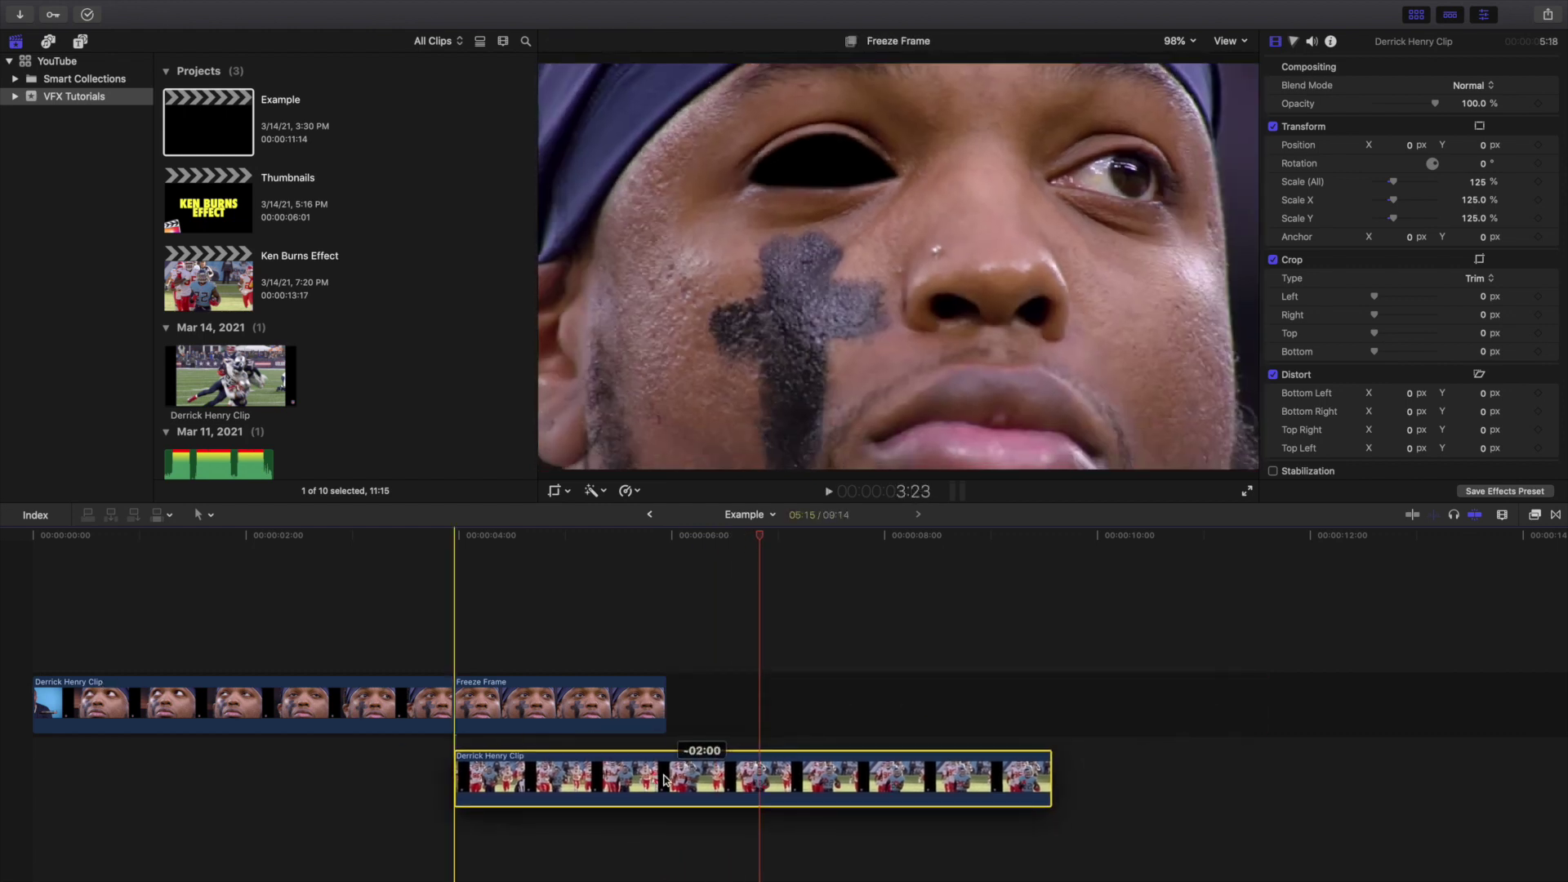
{"action": "left_click", "coordinate": [457, 661]}
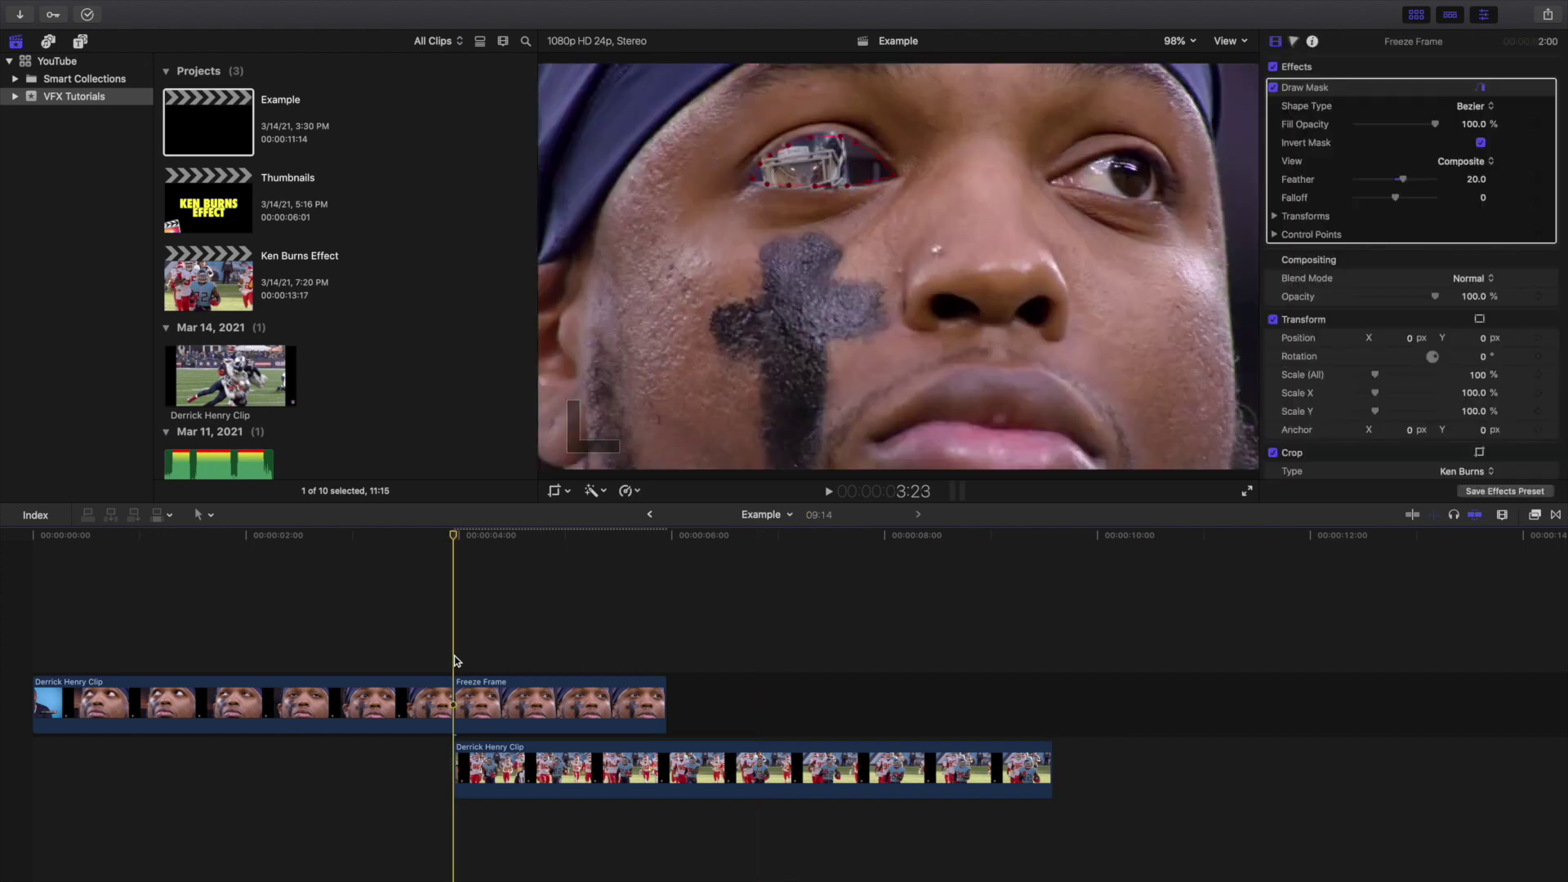
{"action": "left_click", "coordinate": [1323, 320]}
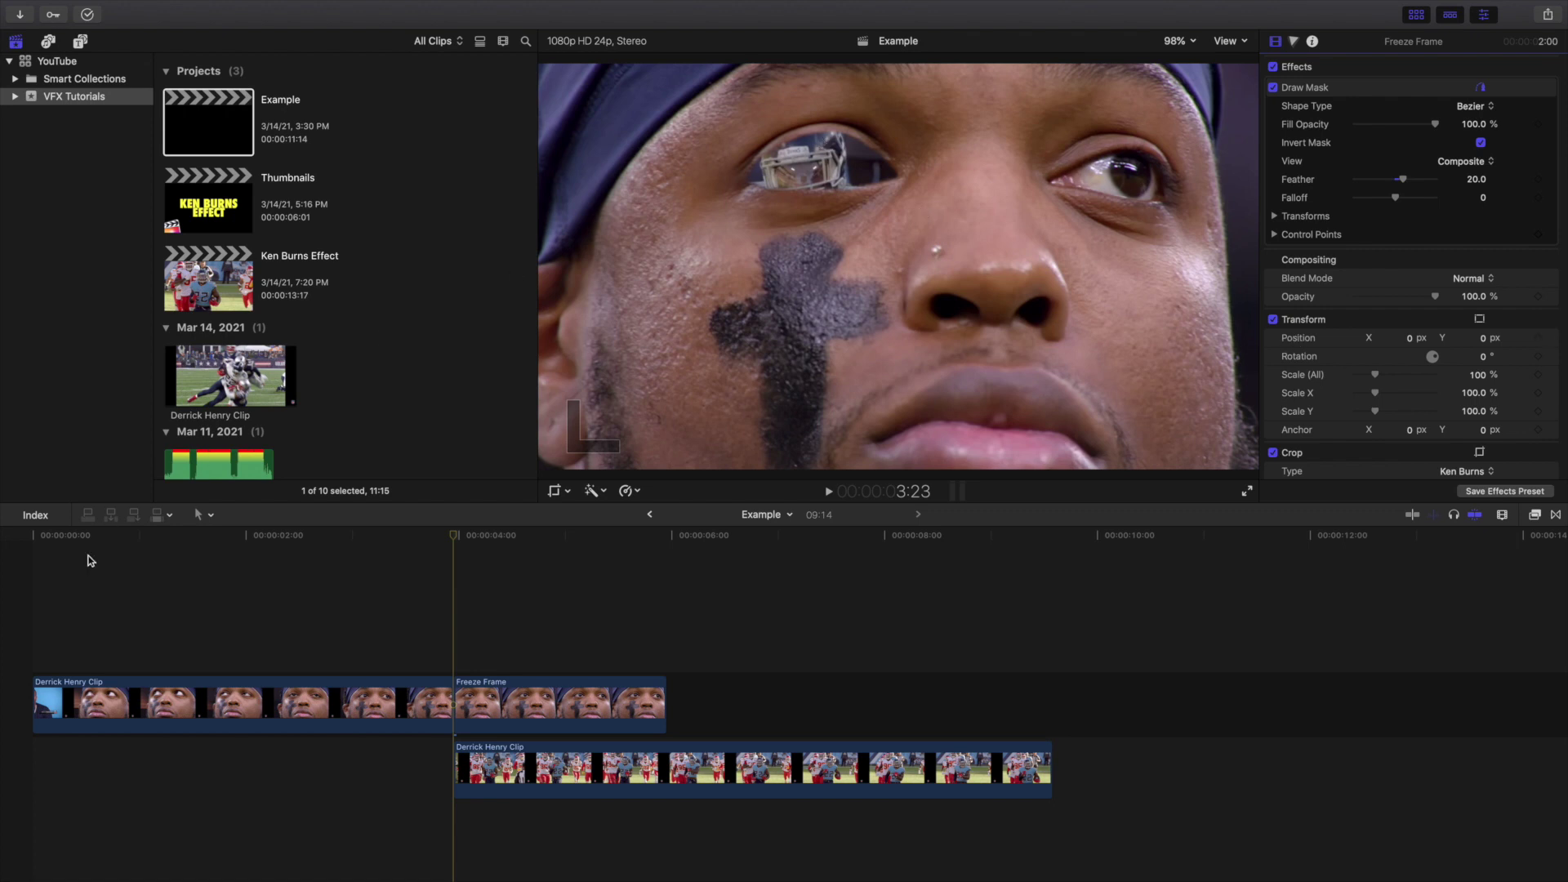
{"action": "left_click", "coordinate": [29, 612]}
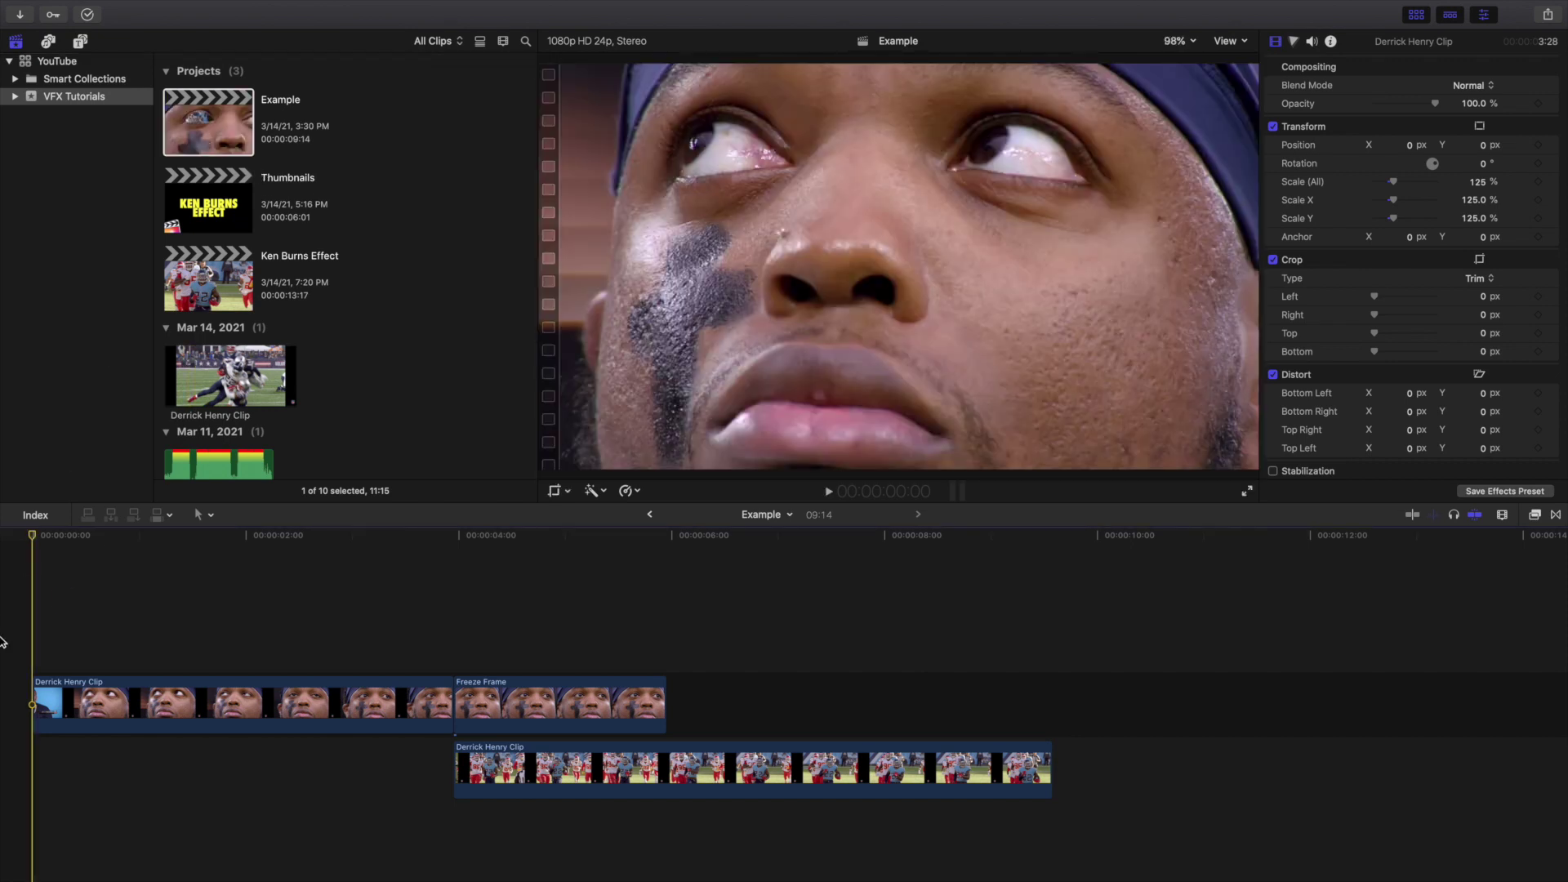
{"action": "key", "text": "space"}
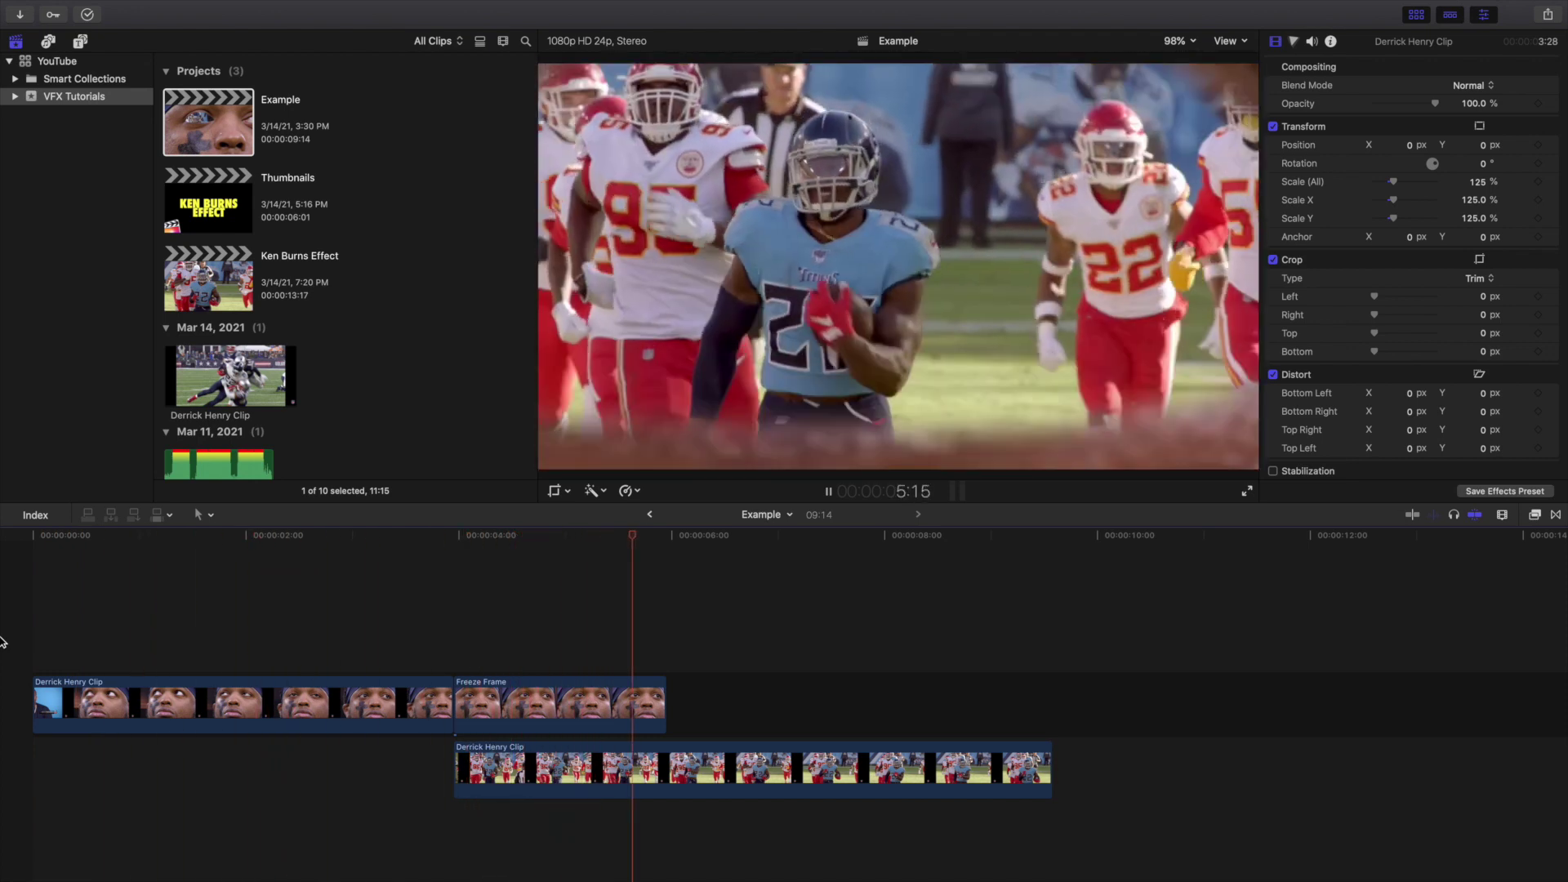
{"action": "key", "text": "space"}
{"action": "key", "text": "Home"}
{"action": "key", "text": "space"}
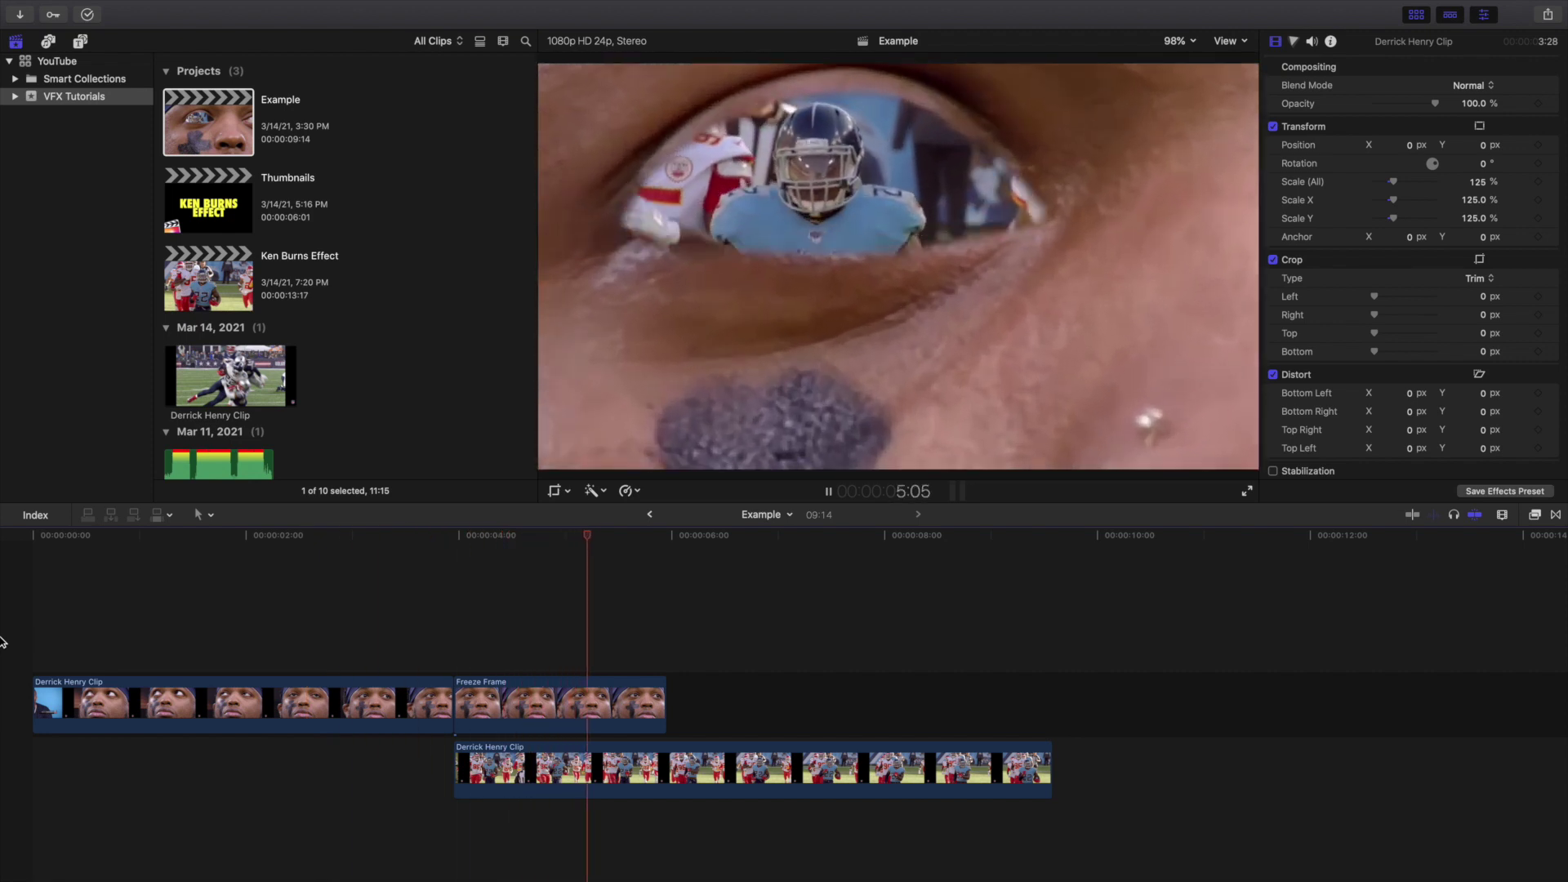
{"action": "key", "text": "space"}
{"action": "key", "text": "Home"}
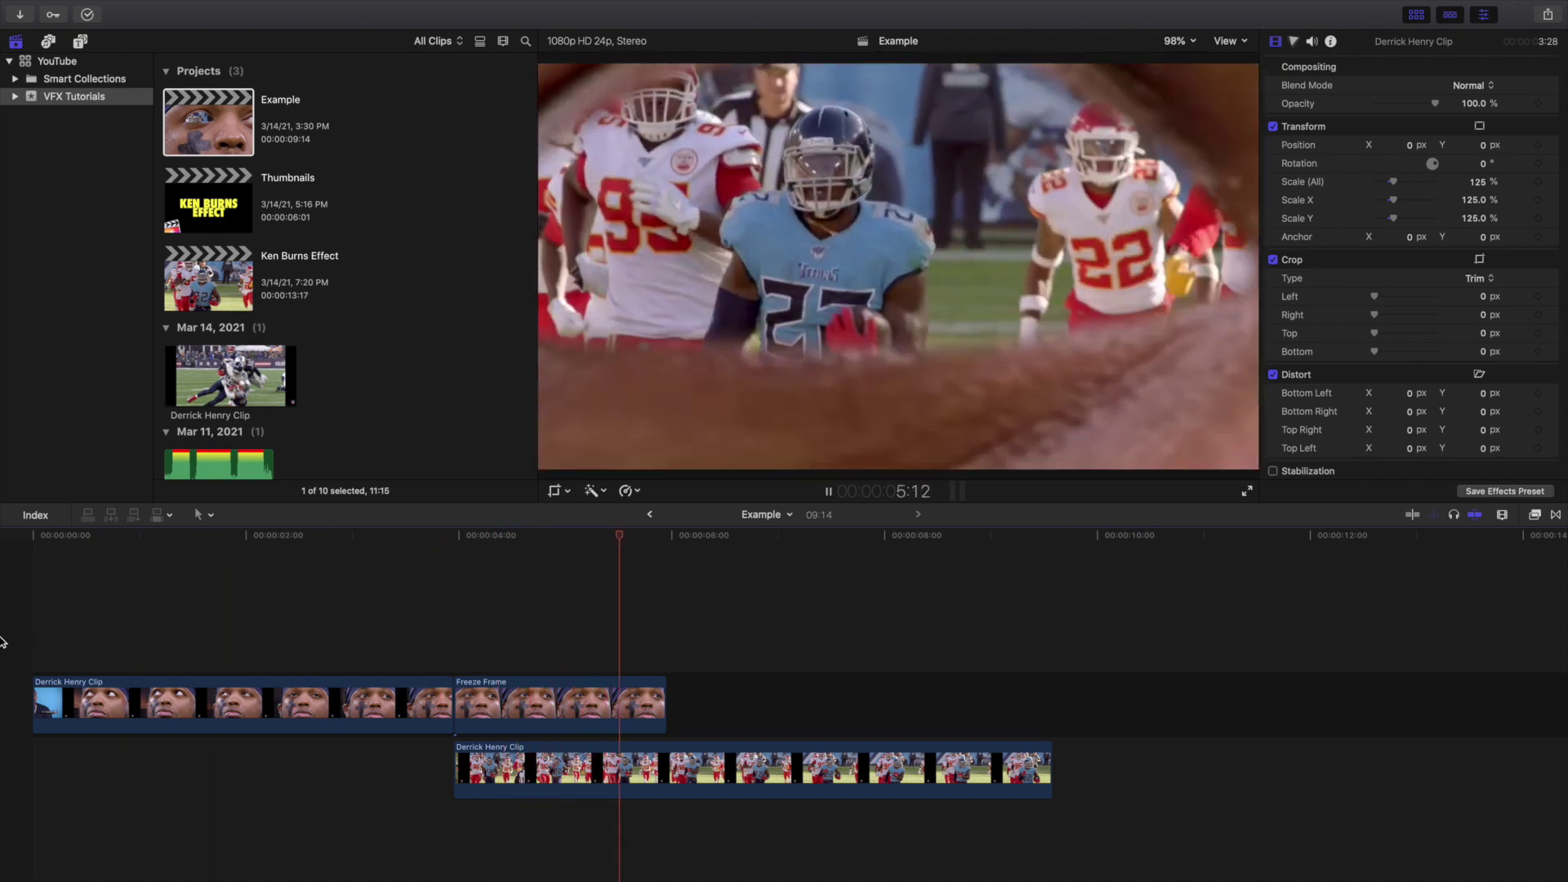
{"action": "key", "text": "space"}
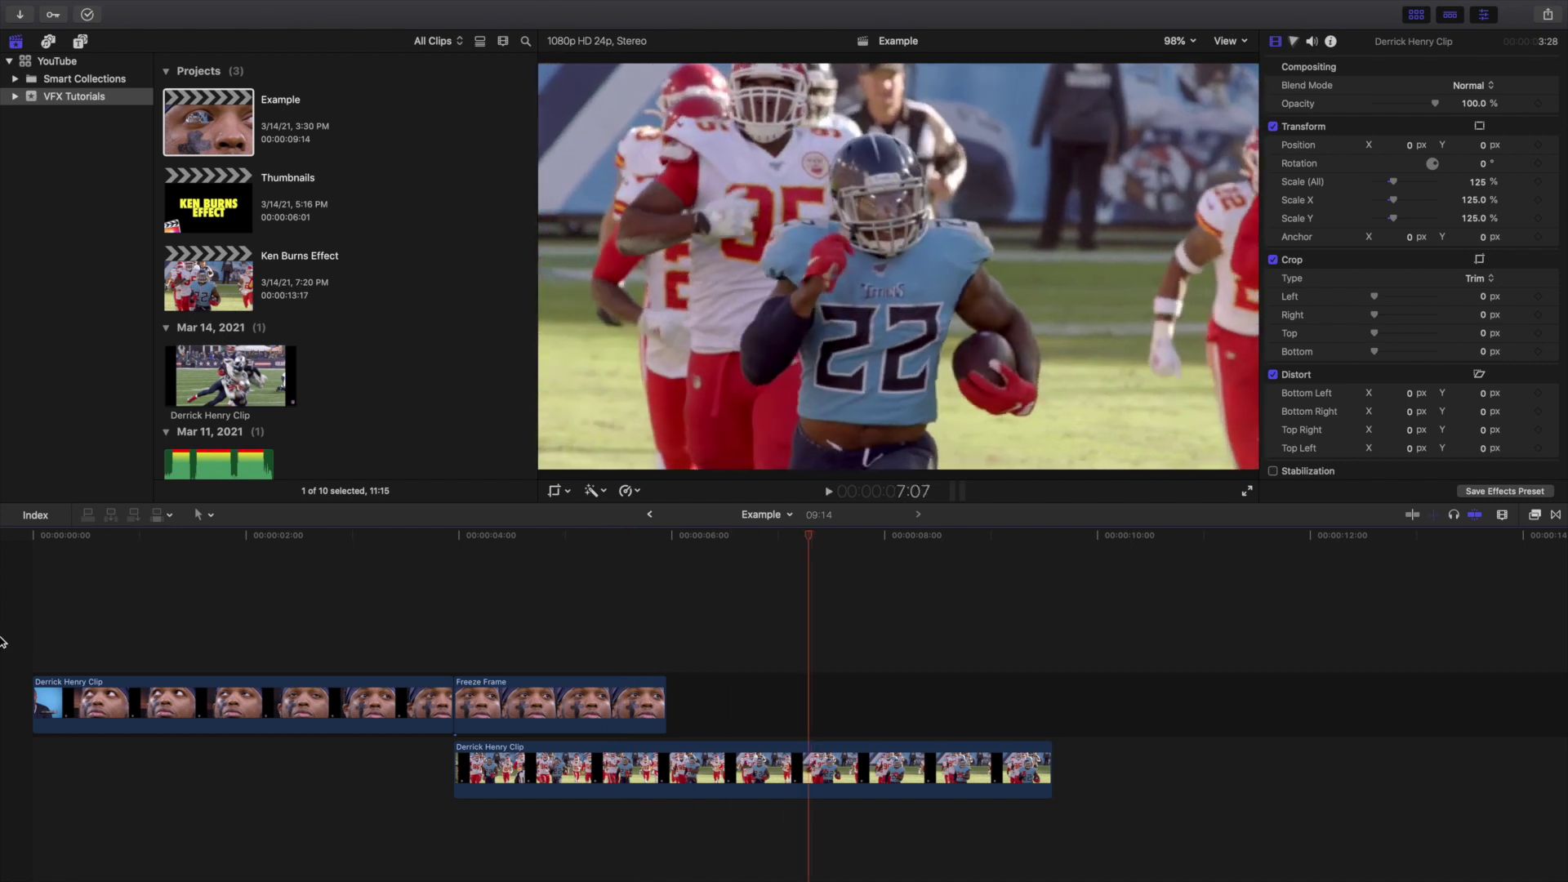
{"action": "key", "text": "Home"}
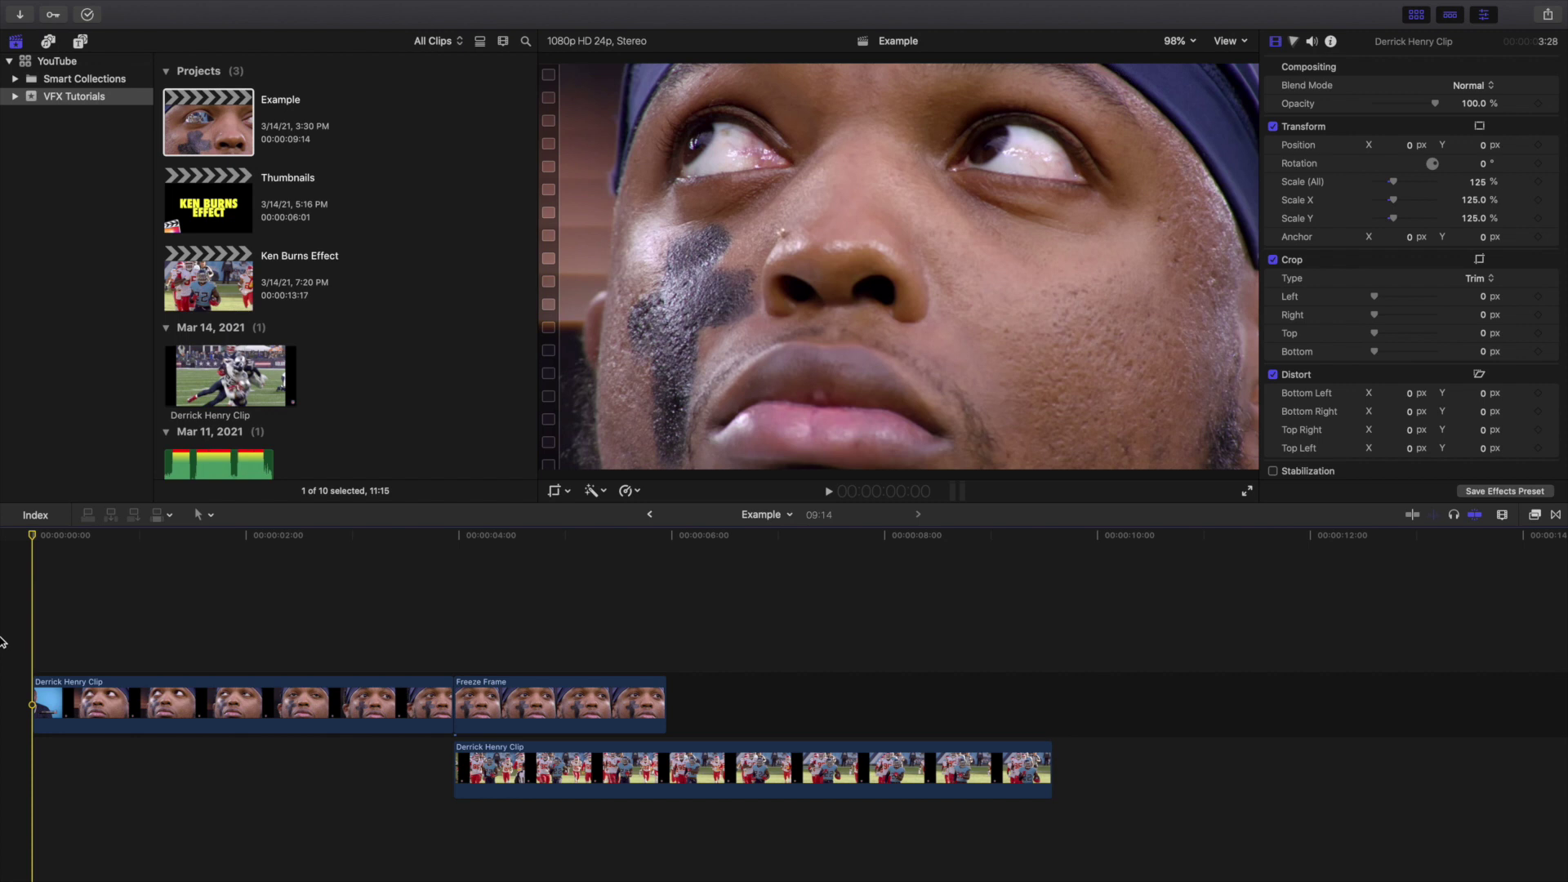
{"action": "key", "text": "space"}
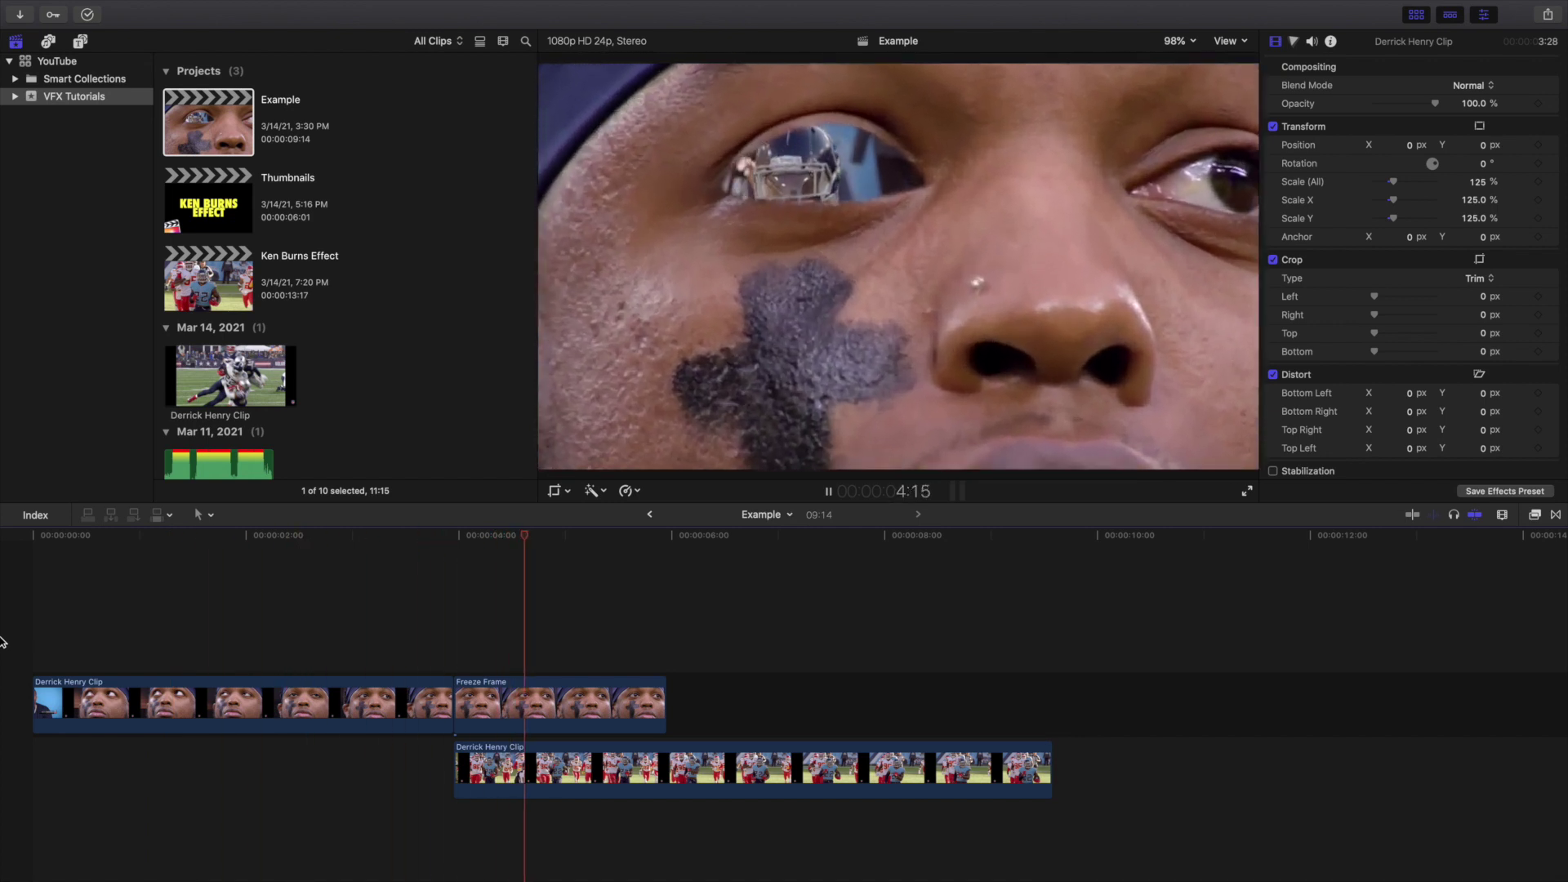
{"action": "key", "text": "space"}
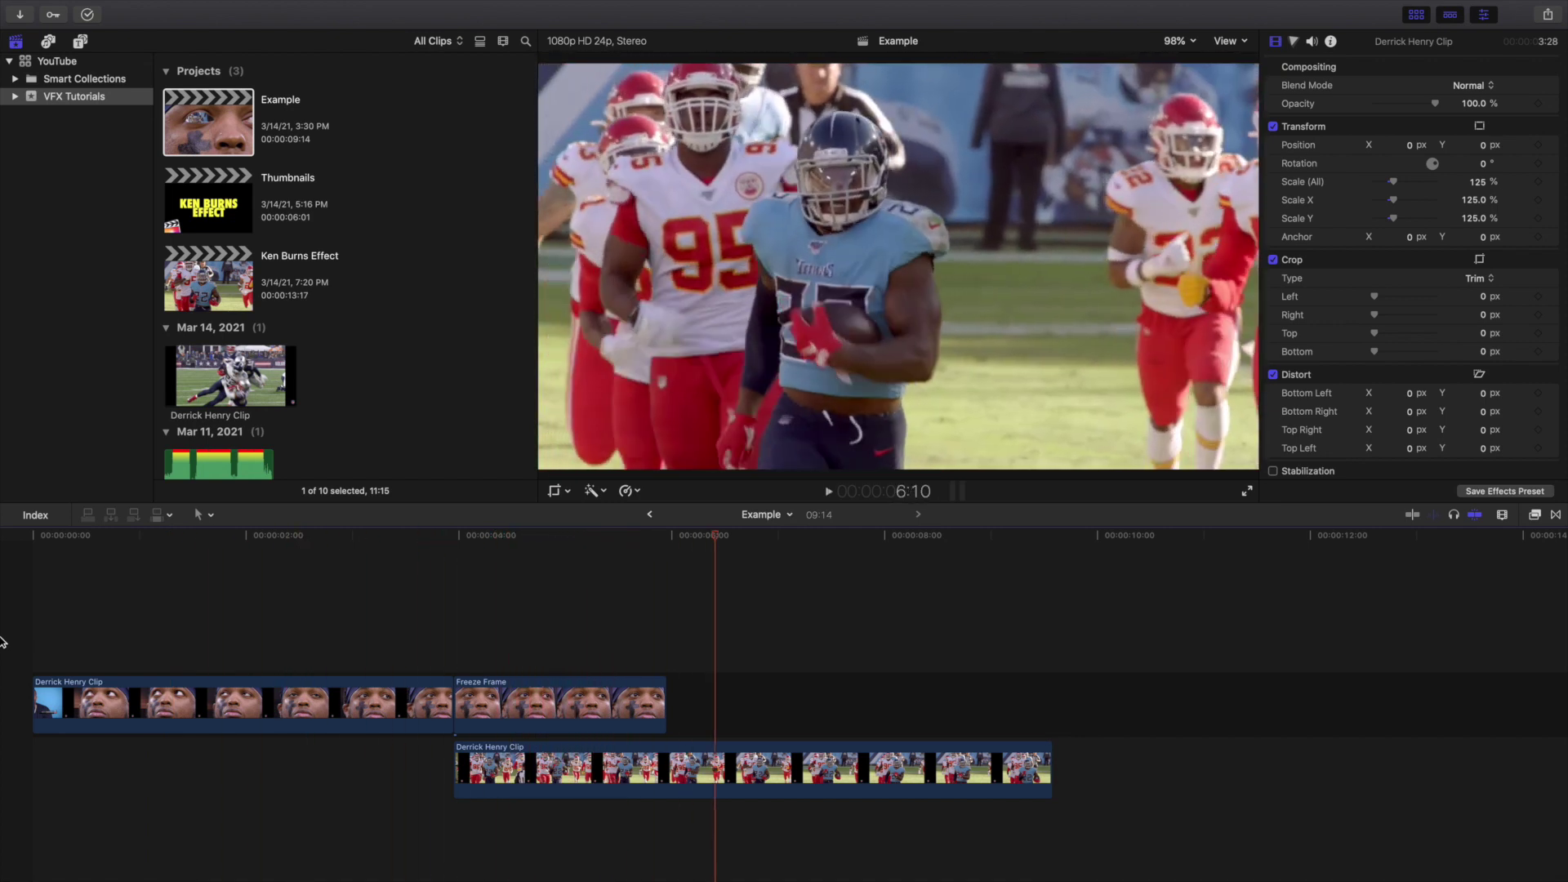
{"action": "left_click", "coordinate": [216, 118]}
Step: Delete the Example project, then open and play the Ken Burns Effect project
{"action": "key", "text": "super+BackSpace"}
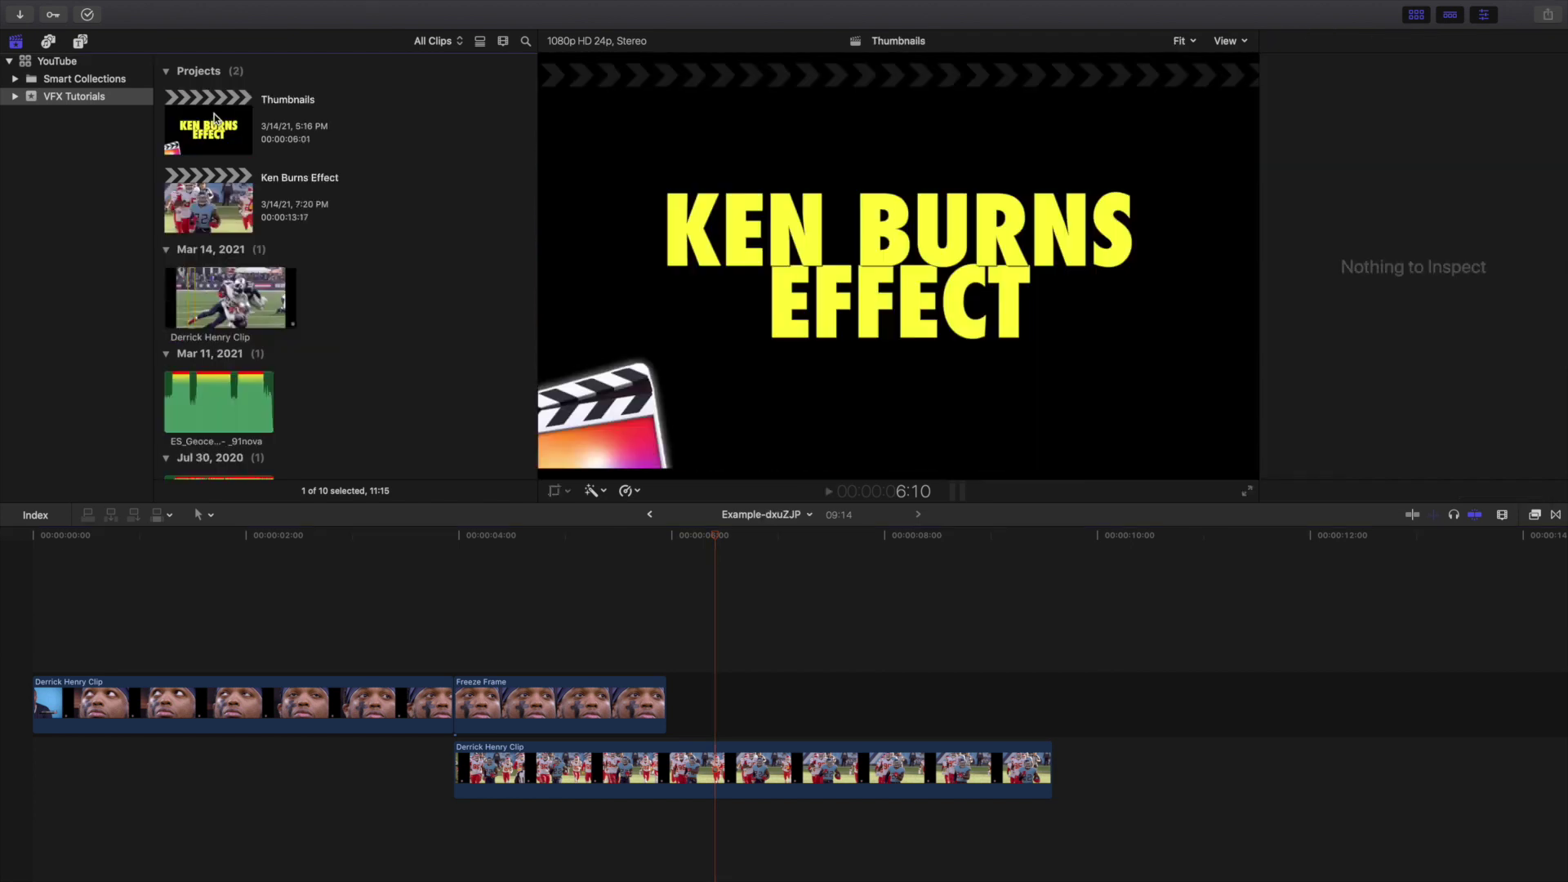
{"action": "left_click", "coordinate": [210, 194]}
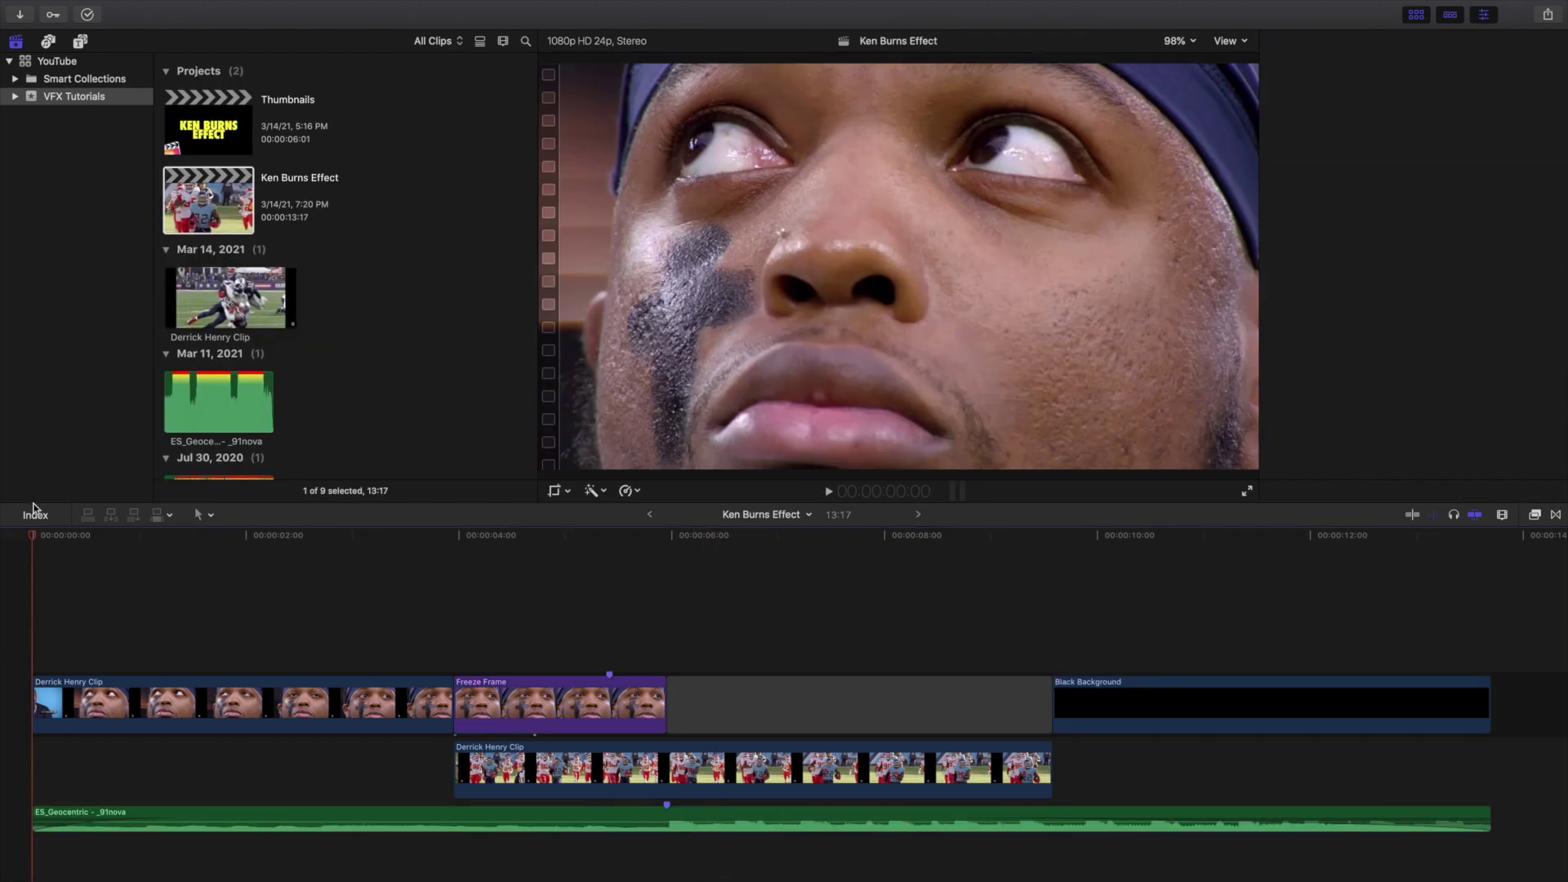
{"action": "key", "text": "space"}
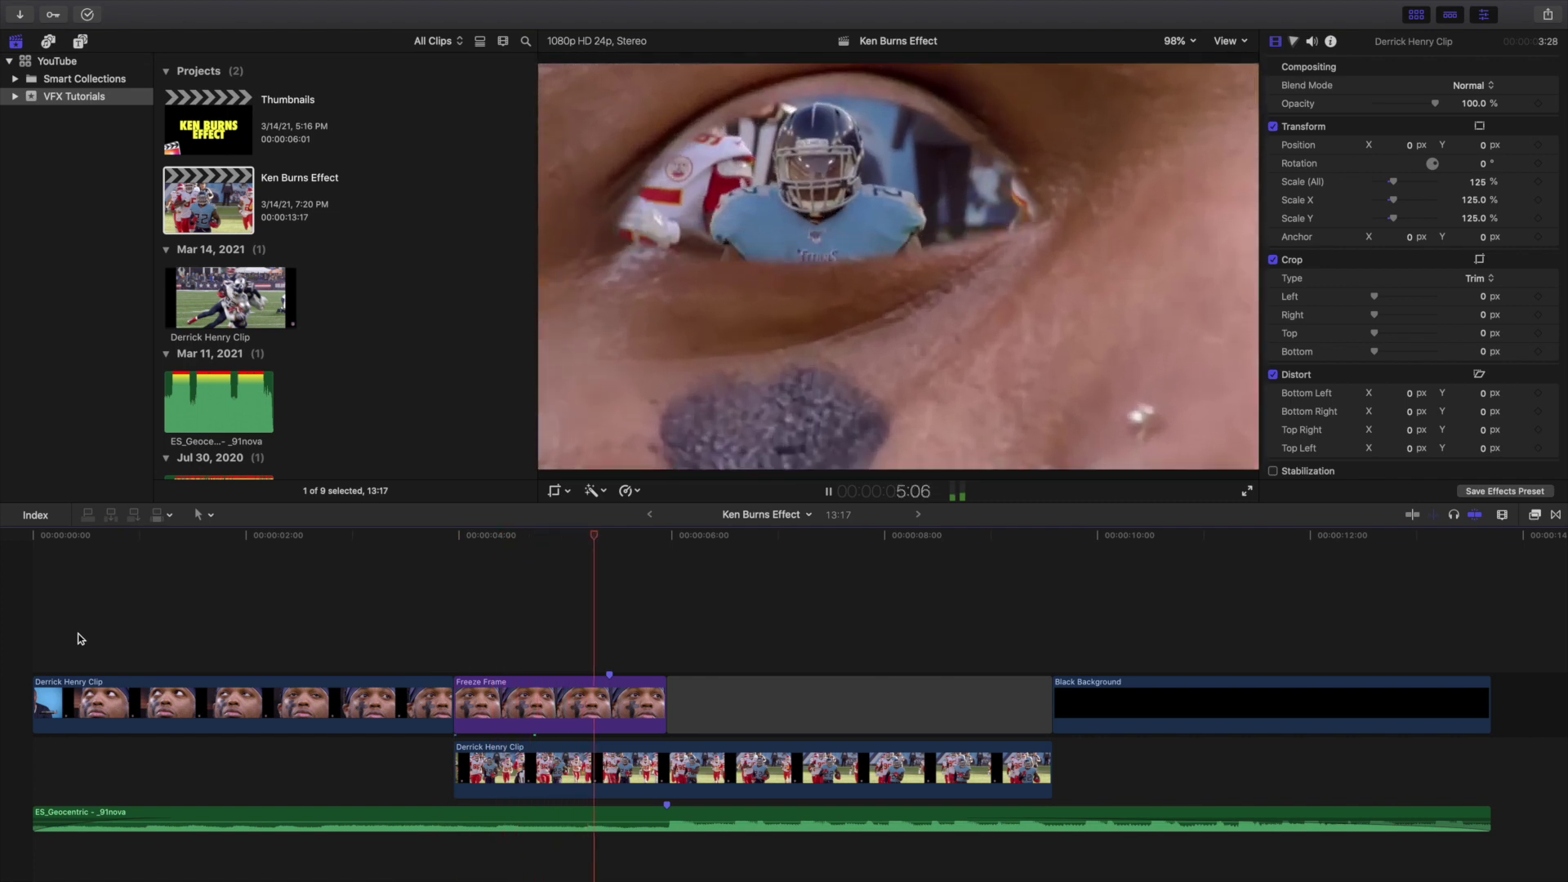
{"action": "key", "text": "space"}
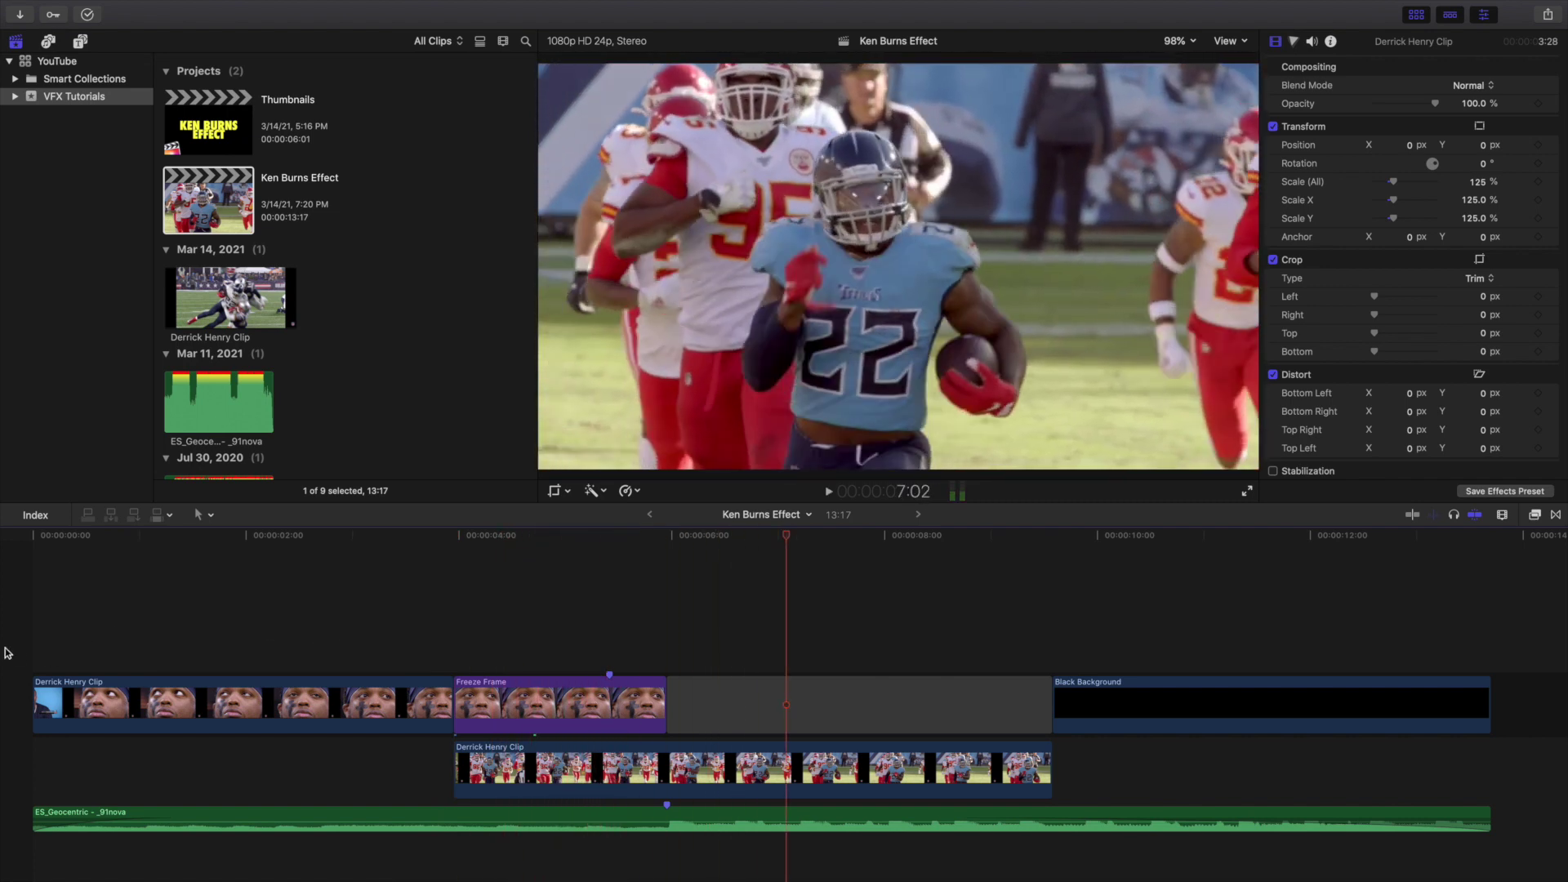
Step: Replay the project from the start, stop at the freeze frame, and select the Freeze Frame clip
{"action": "key", "text": "Home"}
{"action": "key", "text": "space"}
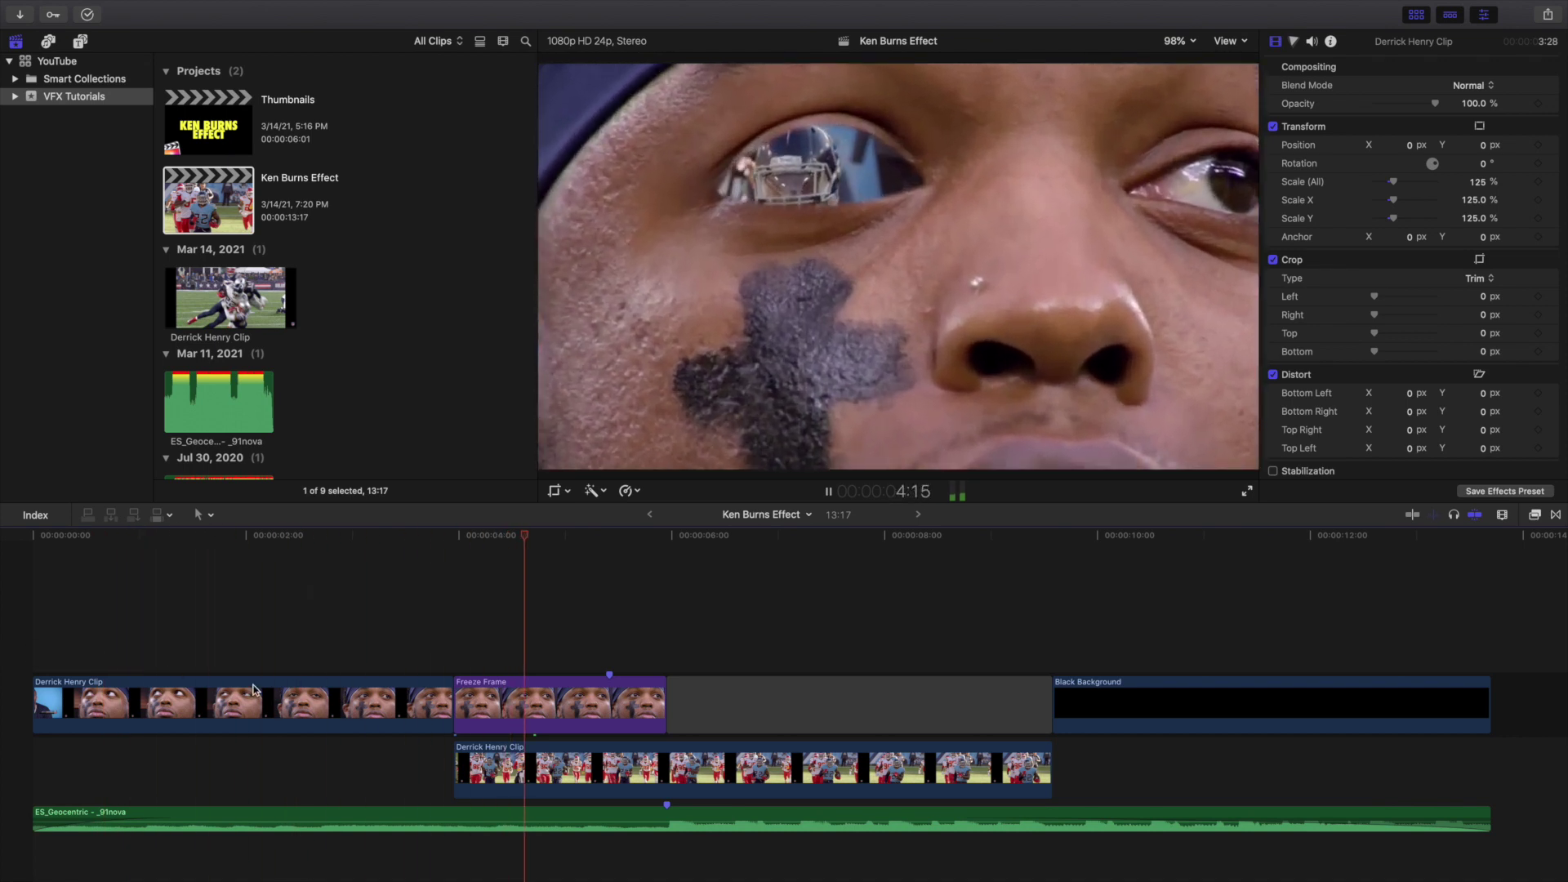
{"action": "key", "text": "space"}
{"action": "left_click", "coordinate": [469, 707]}
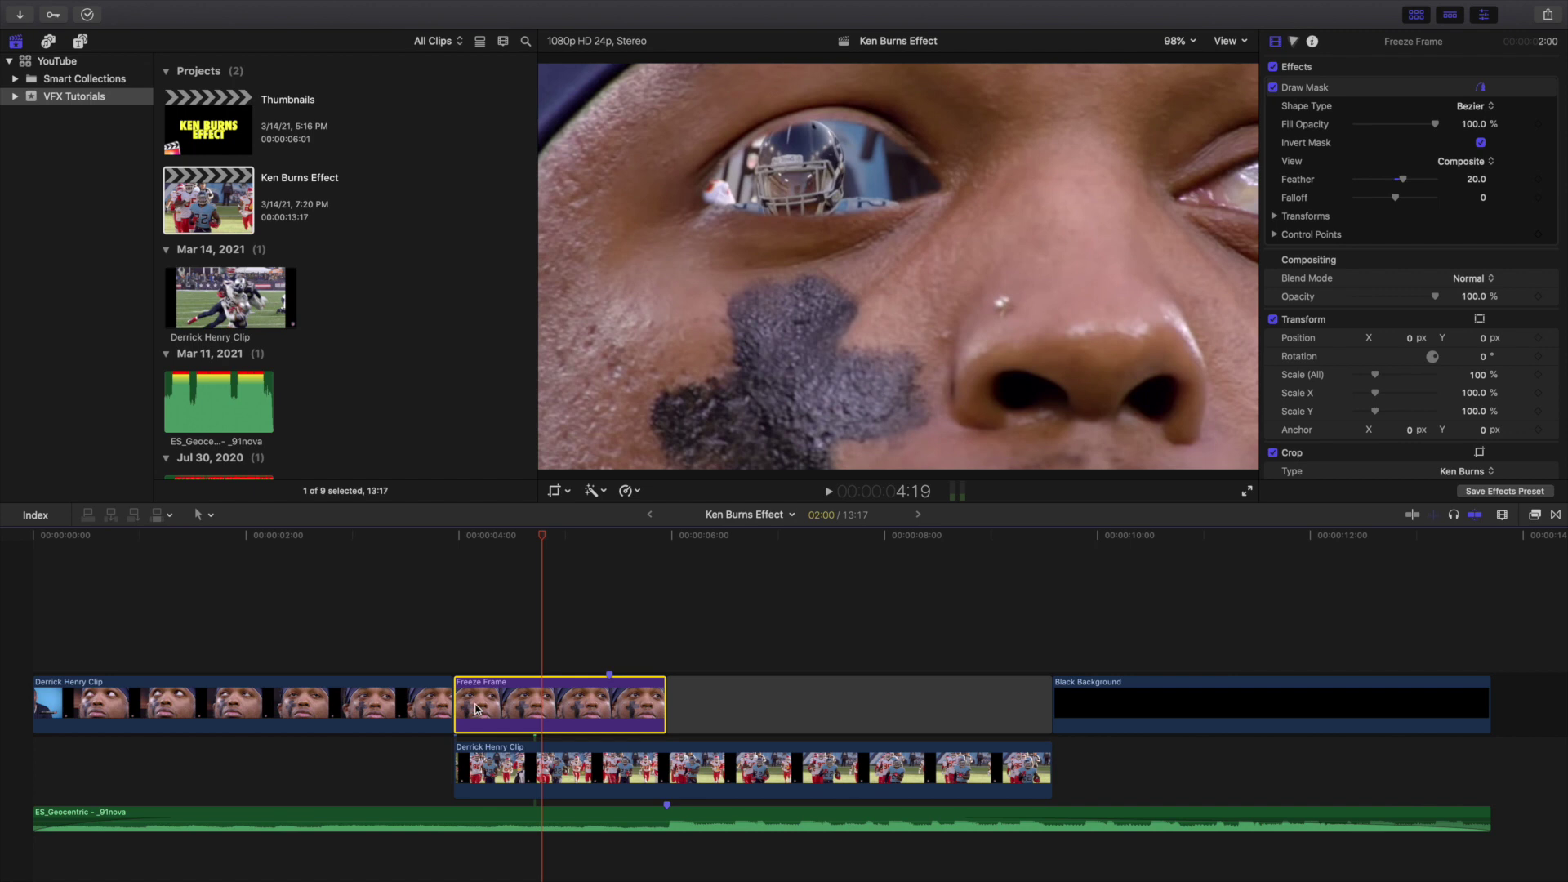
{"action": "left_click", "coordinate": [569, 493]}
Step: Review the Freeze Frame's Ken Burns start and end framing, leaving it unchanged, and return to the timeline start
{"action": "left_click", "coordinate": [579, 527]}
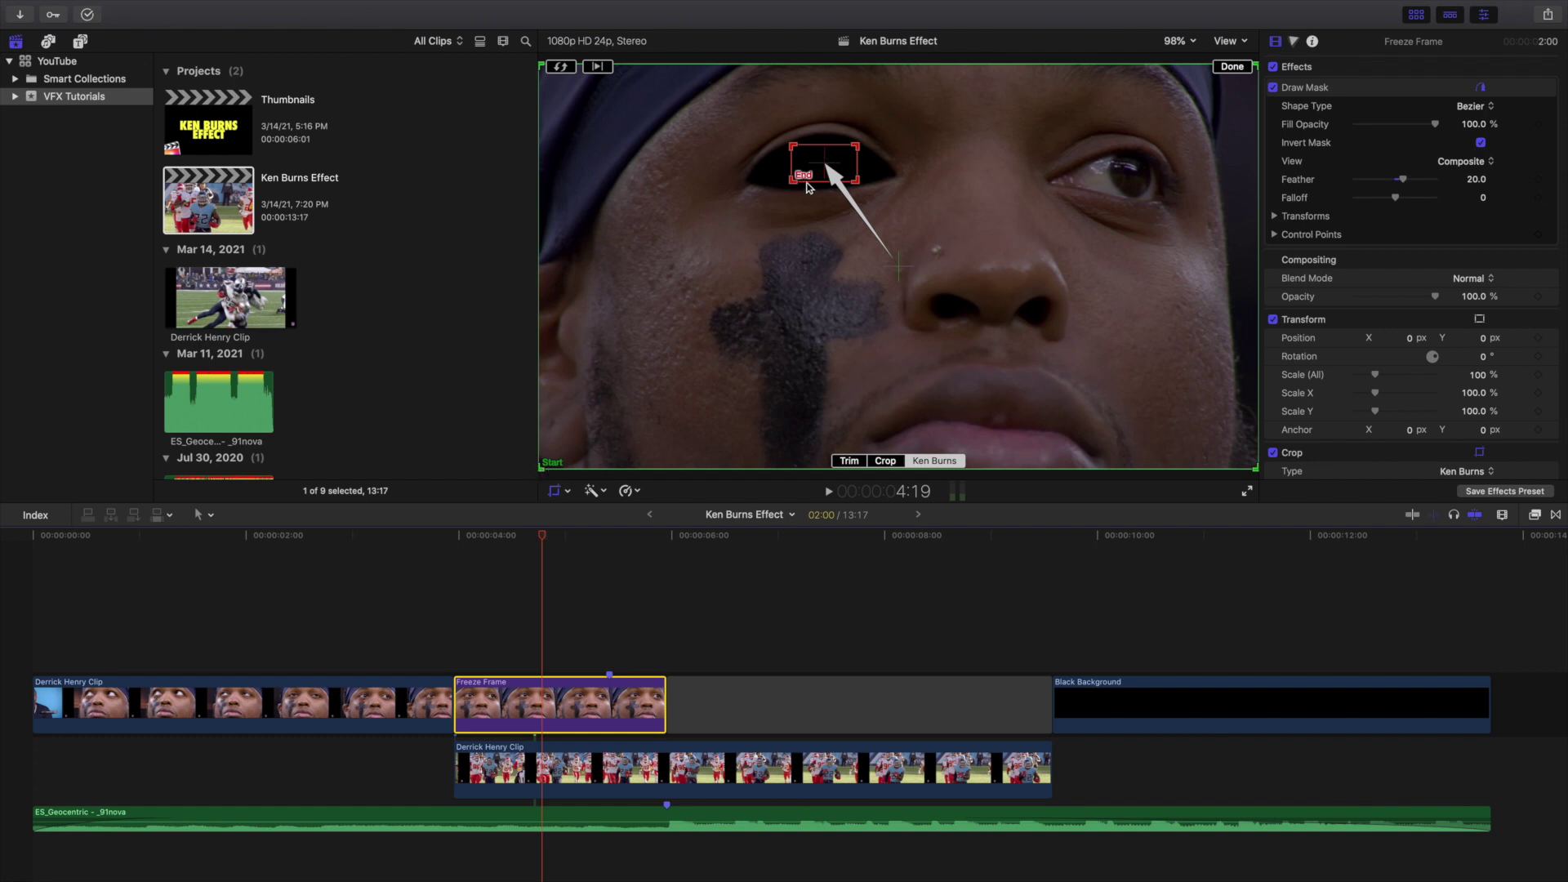
{"action": "left_click", "coordinate": [1234, 68]}
{"action": "left_click", "coordinate": [2, 701]}
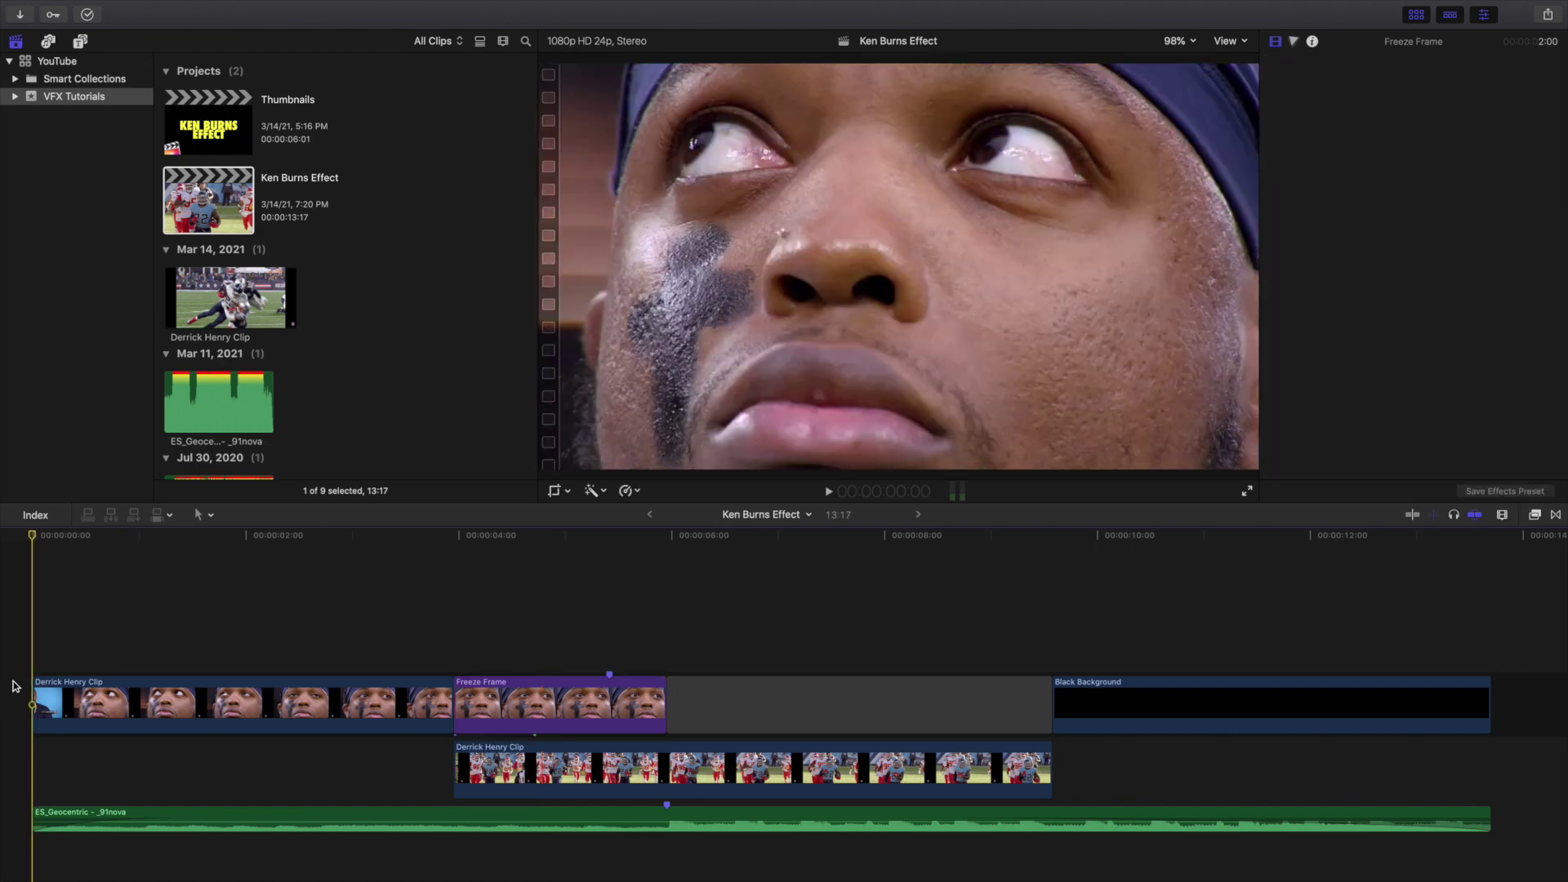
{"action": "key", "text": "space"}
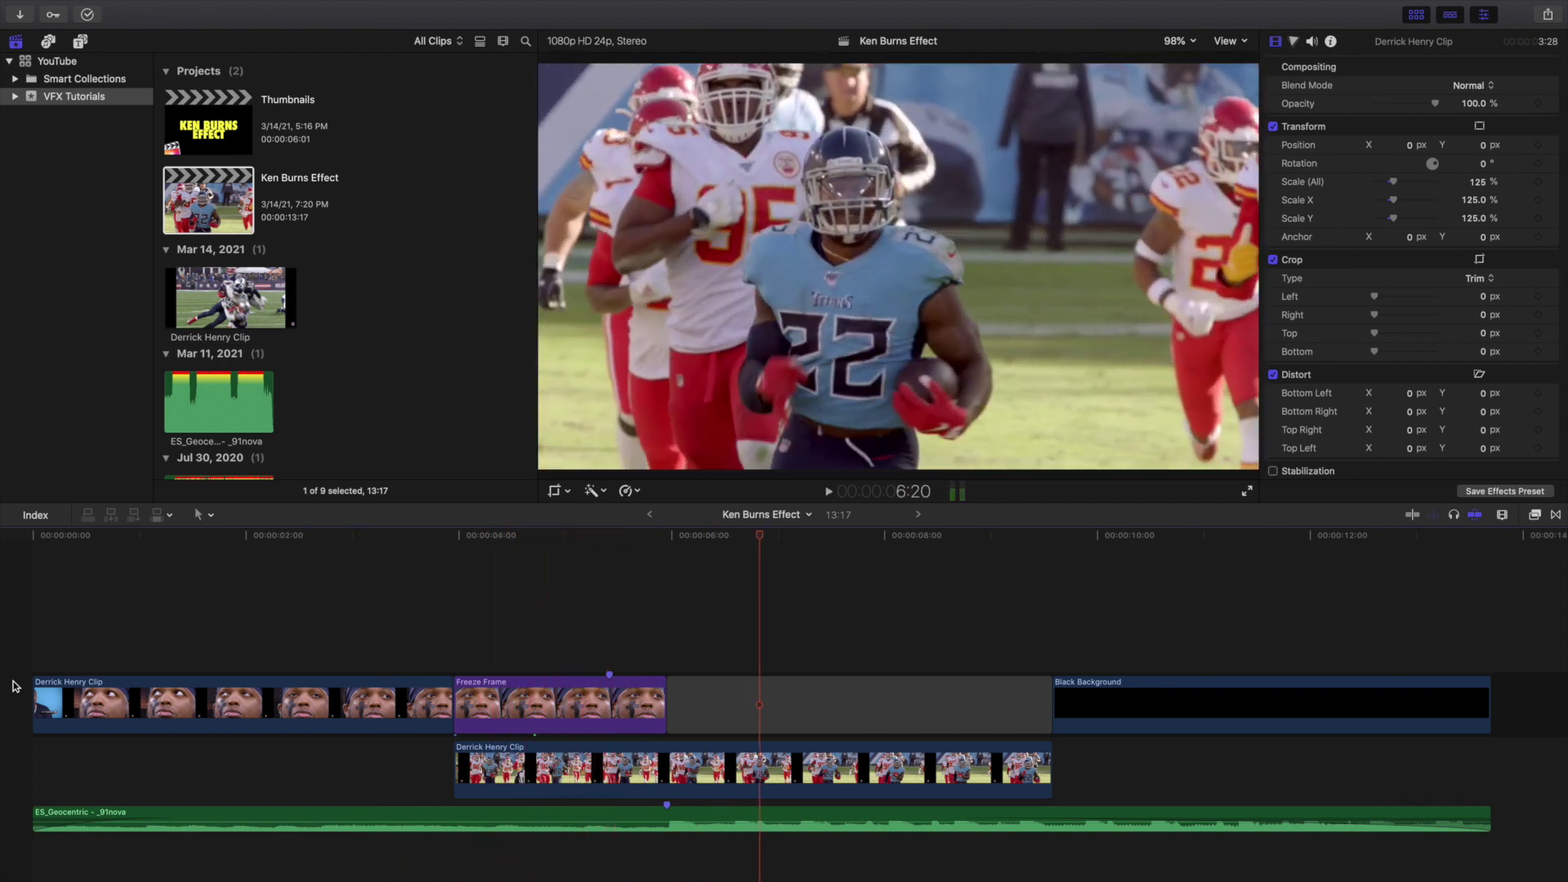
{"action": "key", "text": "space"}
{"action": "key", "text": "Home"}
{"action": "key", "text": "space"}
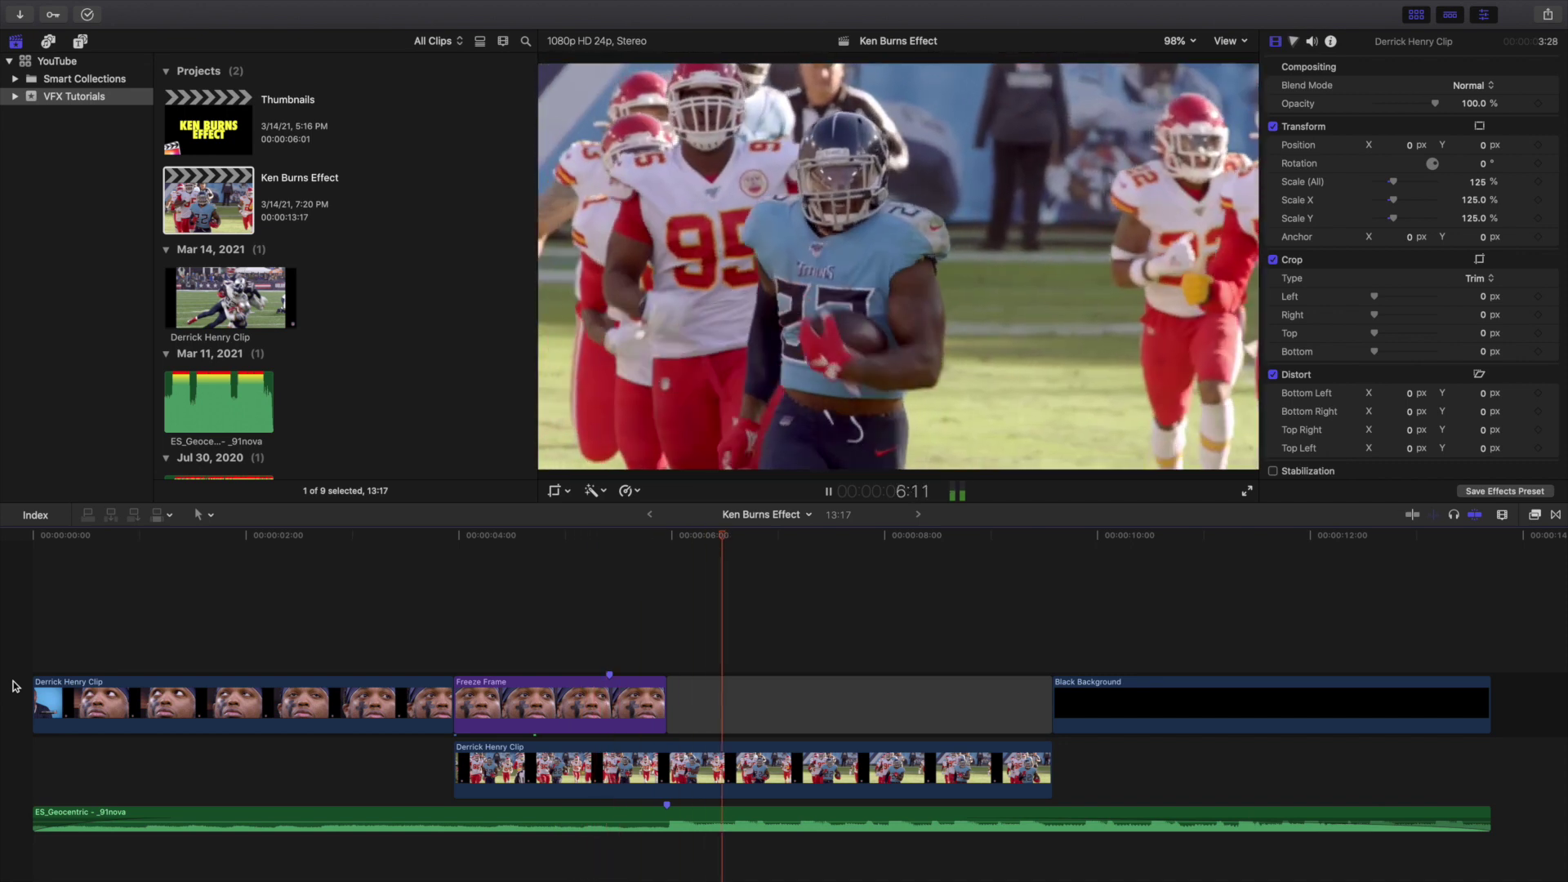
{"action": "key", "text": "space"}
{"action": "key", "text": "Home"}
{"action": "key", "text": "space"}
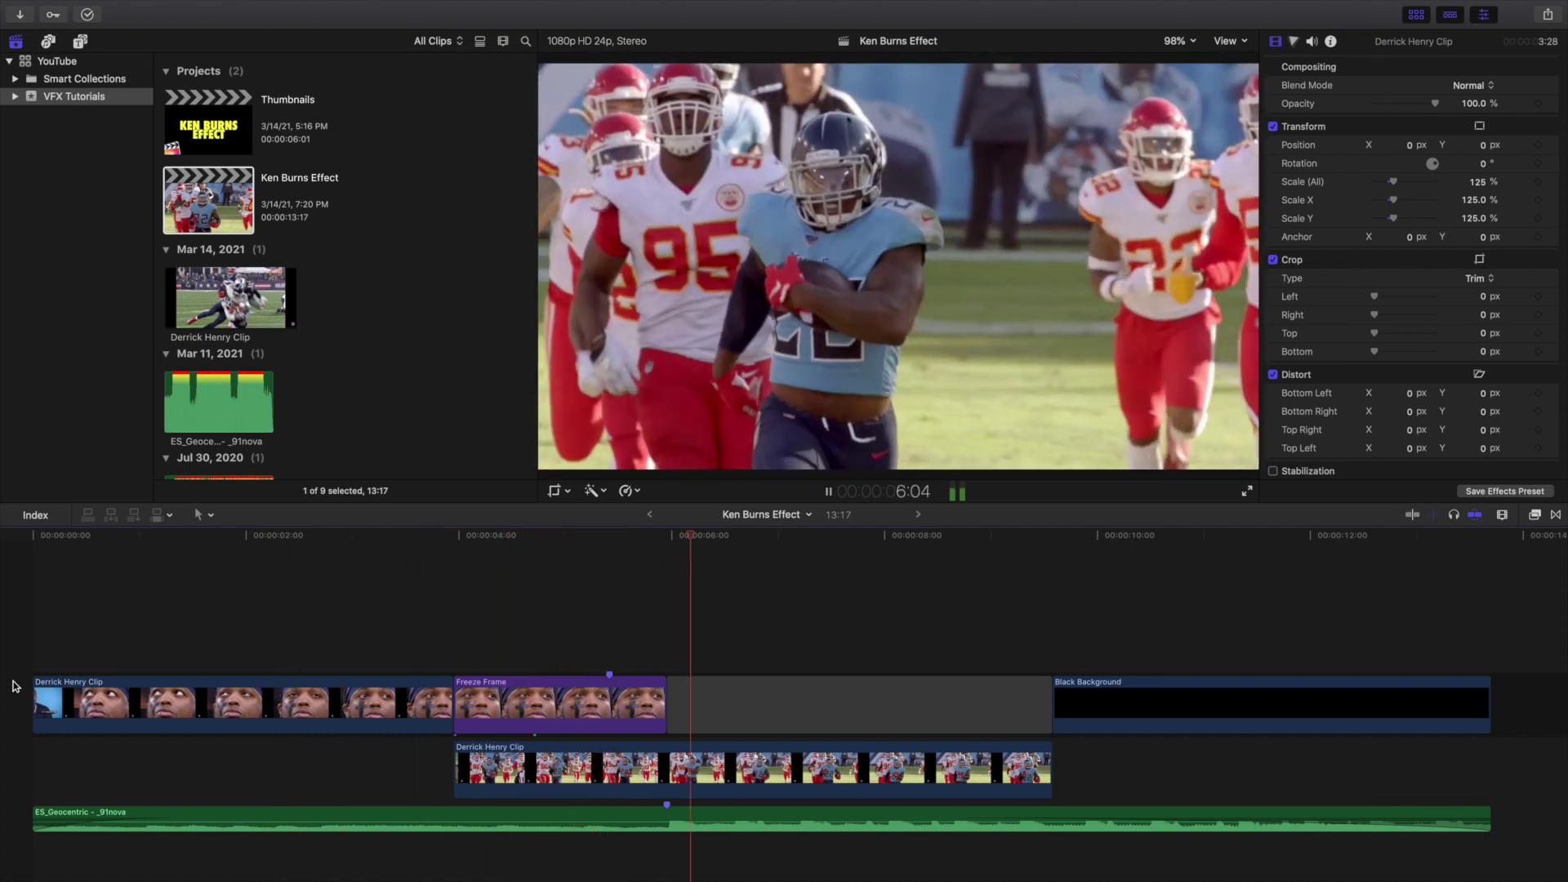
{"action": "key", "text": "space"}
{"action": "key", "text": "Home"}
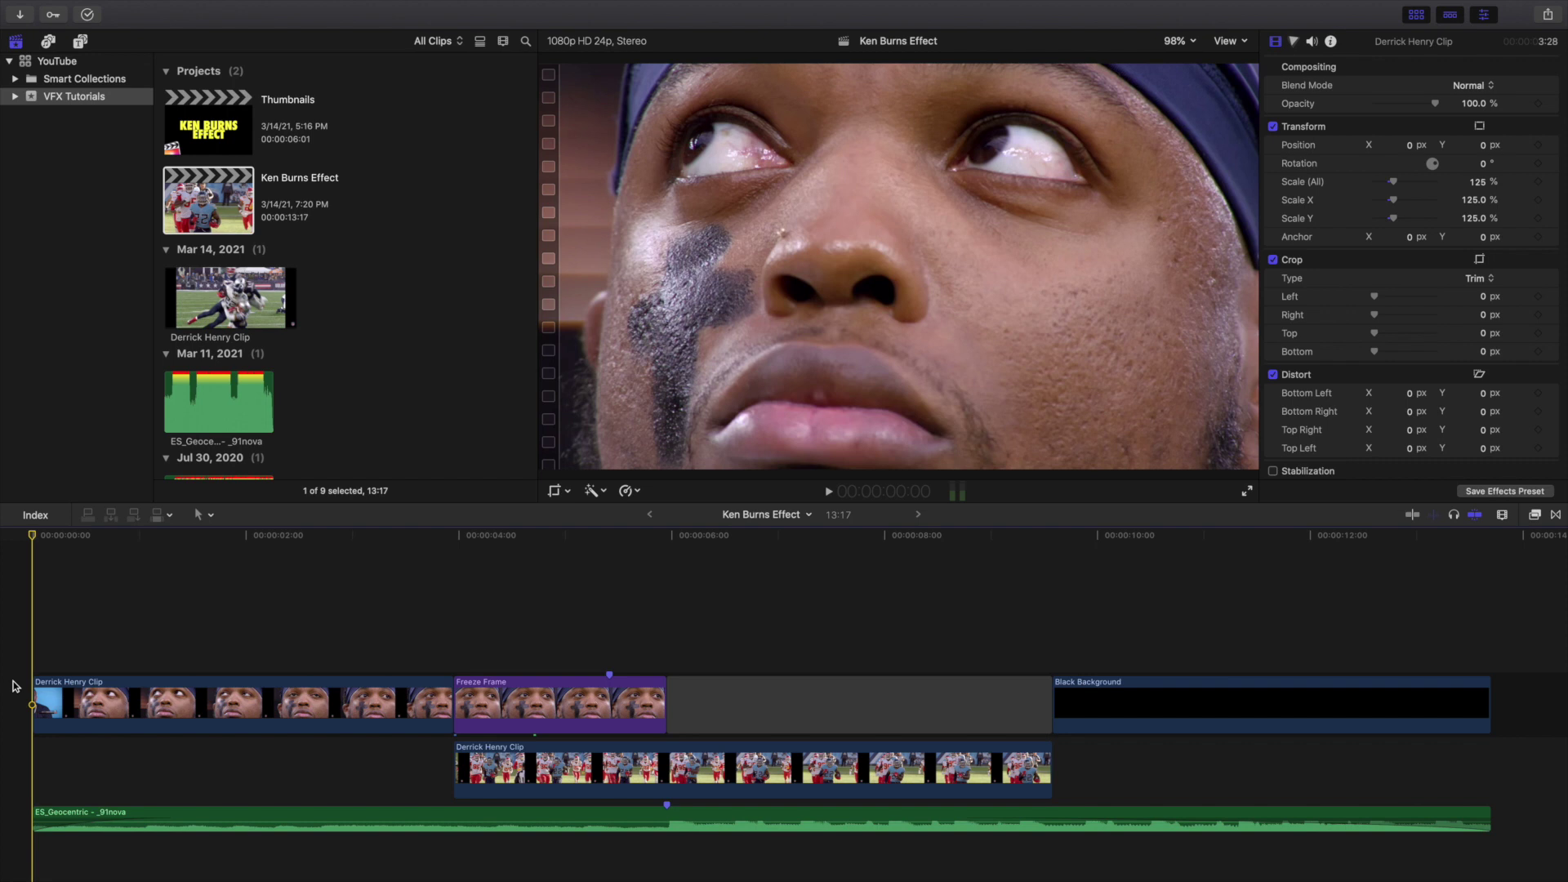